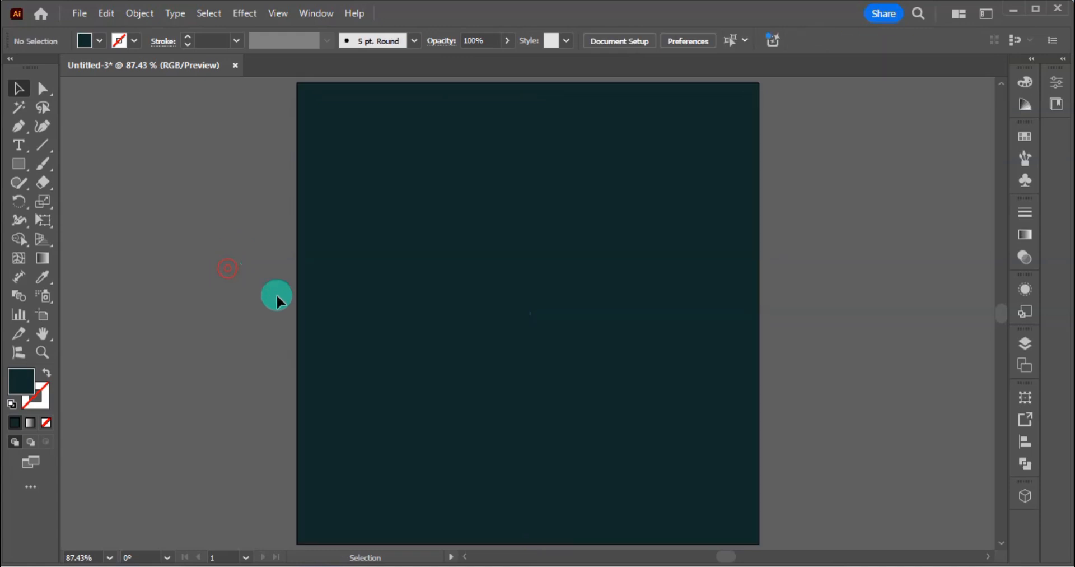
Lock the dark background square so it cannot be selected
left_click(406, 303)
key("a")
key("ctrl+c")
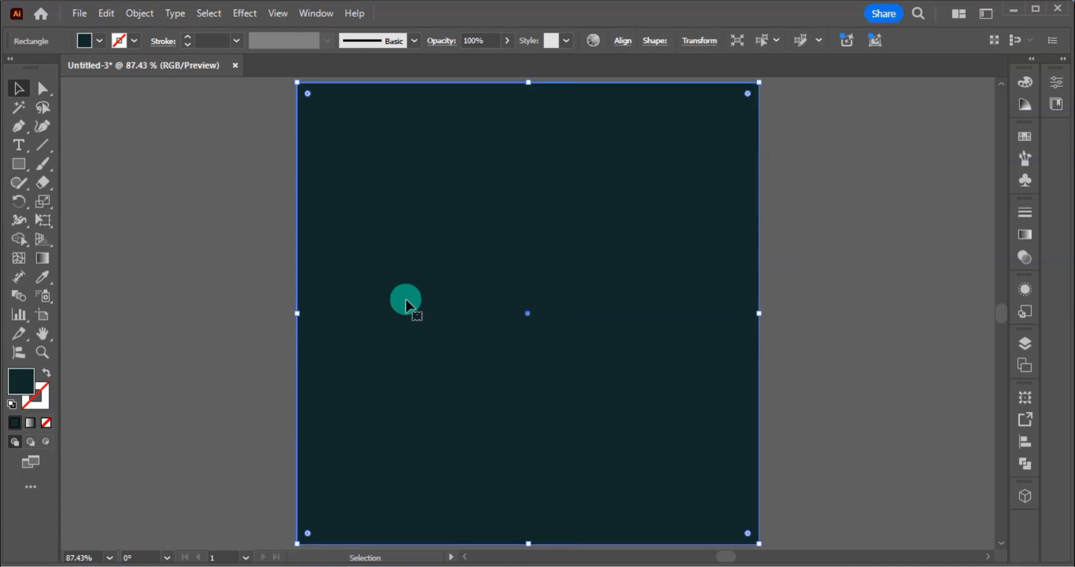
key("ctrl+2")
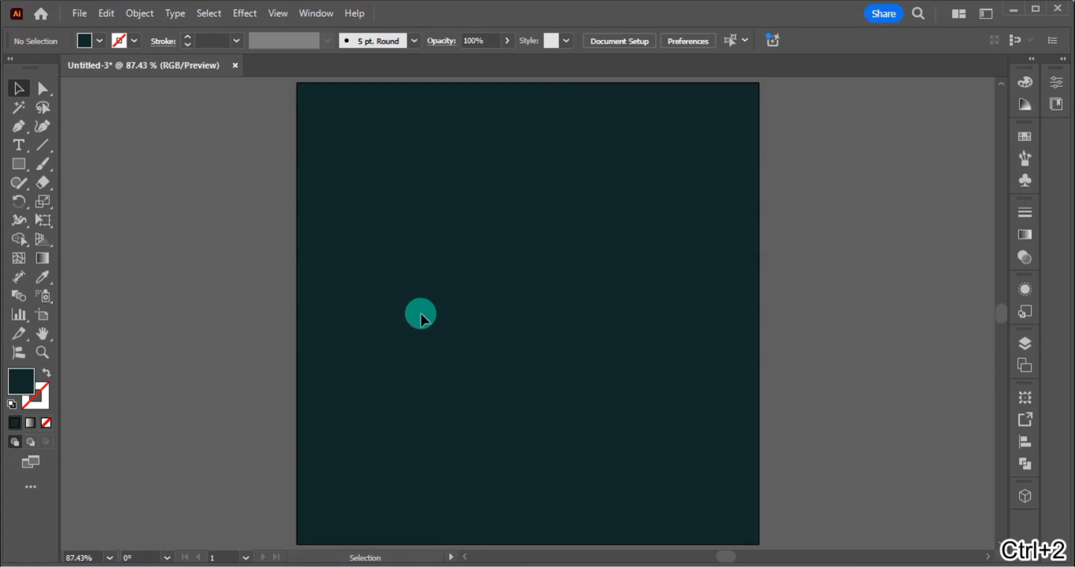
Try setting the artboard's height to 12 in, and undo the change
key("ctrl+minus")
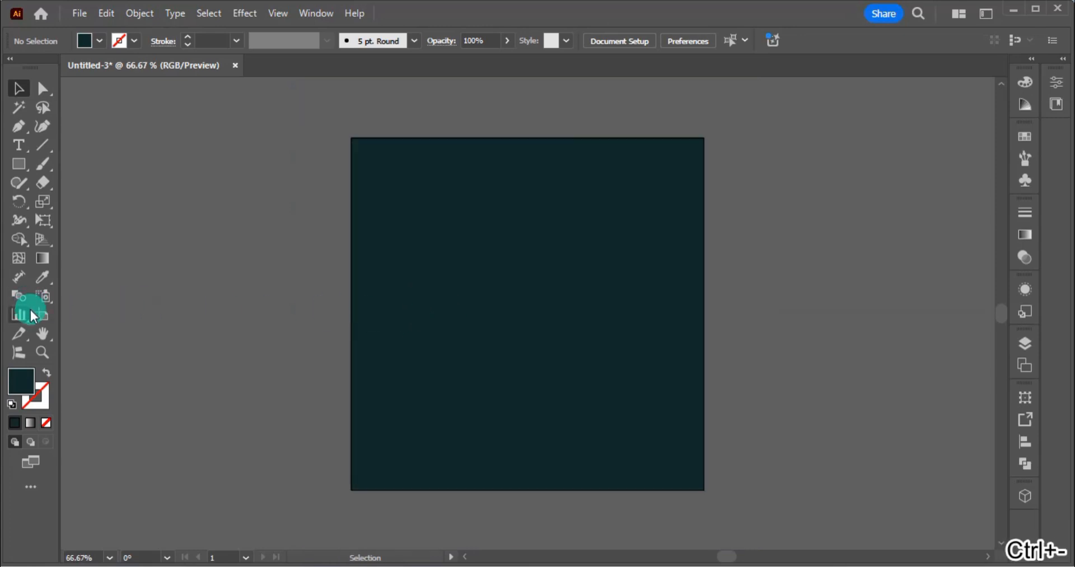
left_click(42, 315)
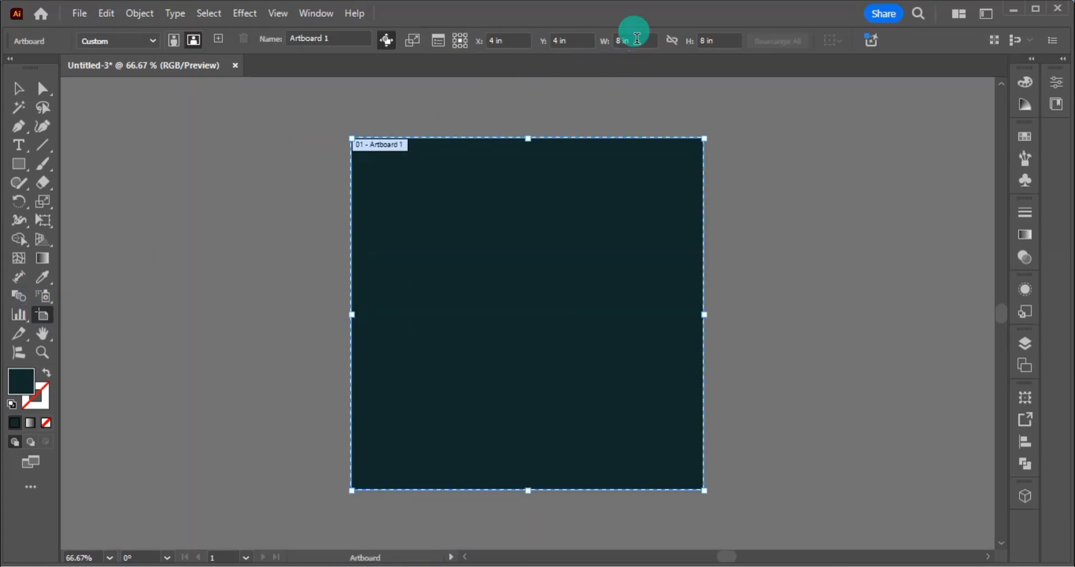
left_click(636, 39)
left_click(724, 37)
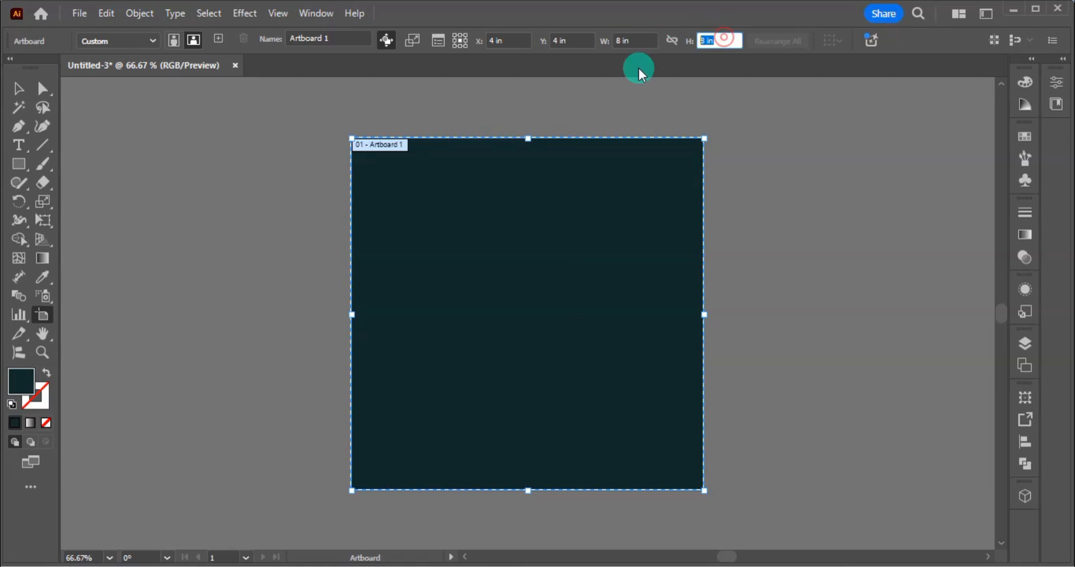
type("12")
key("Return")
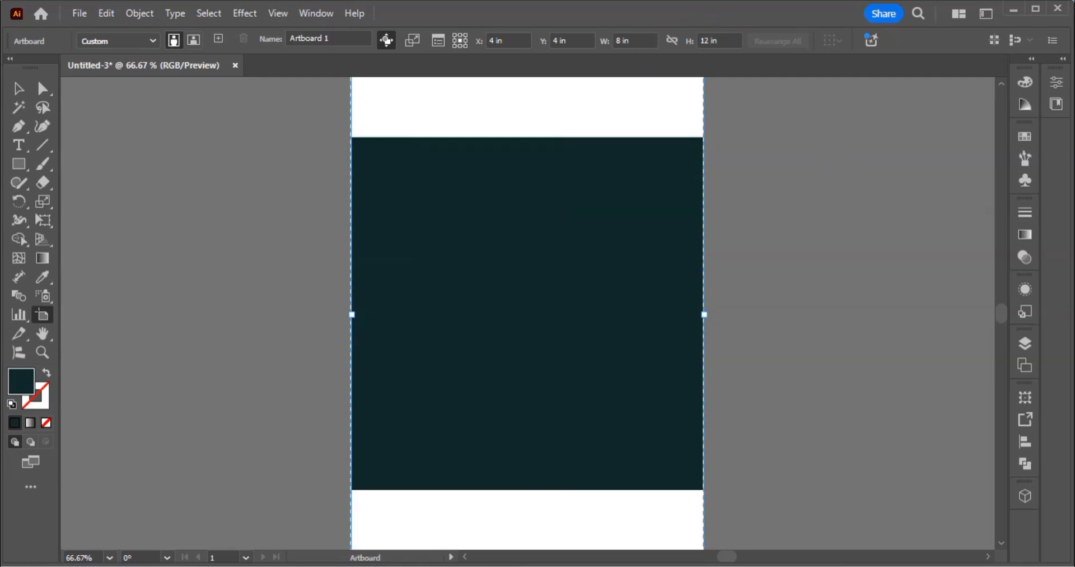
key("ctrl+z")
Set the artboard's width to 12 in and finish editing the artboard
left_click(636, 39)
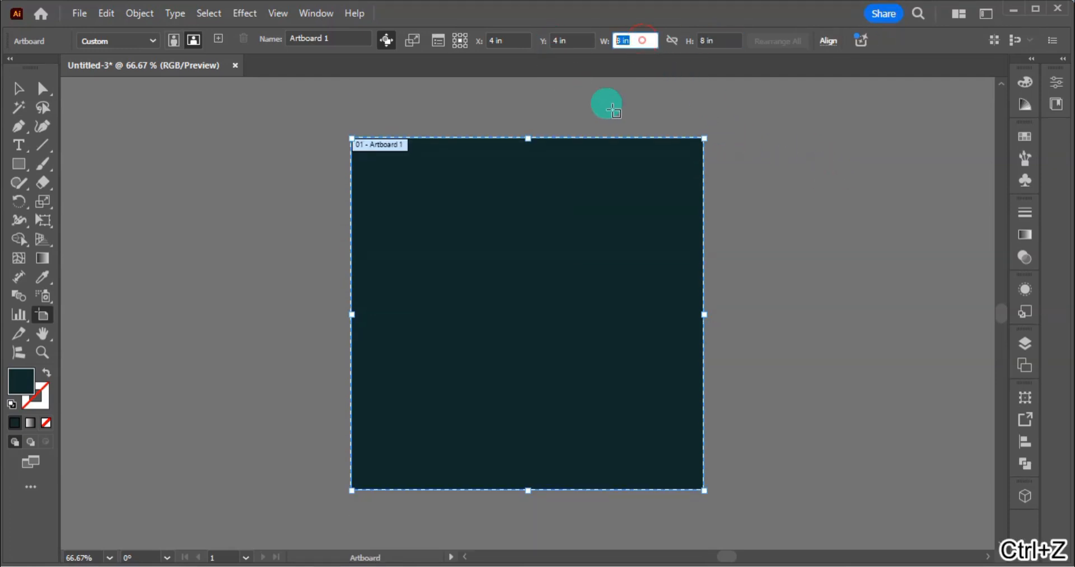
type("12")
key("Return")
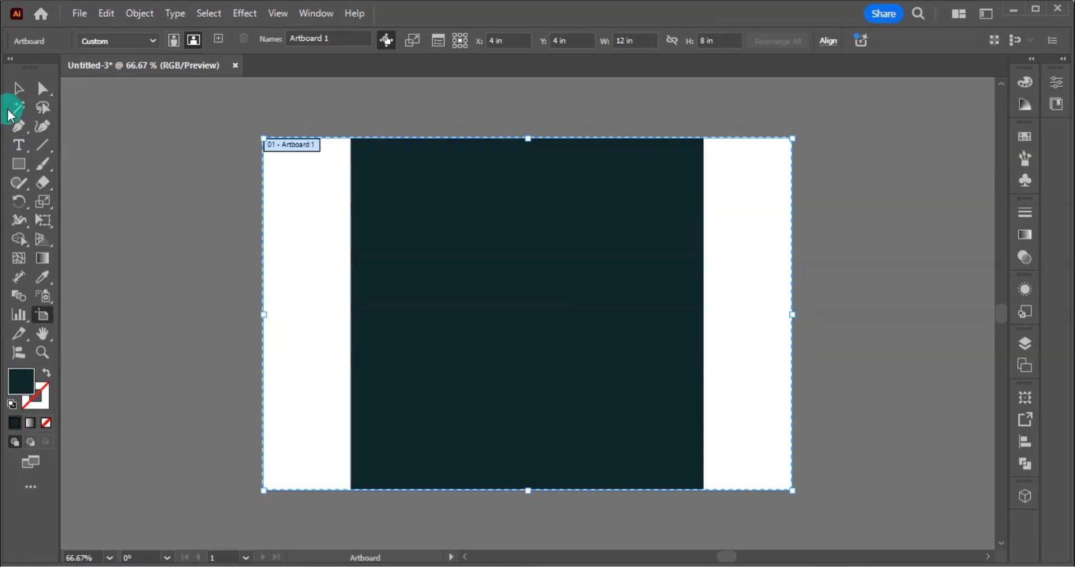
left_click(18, 89)
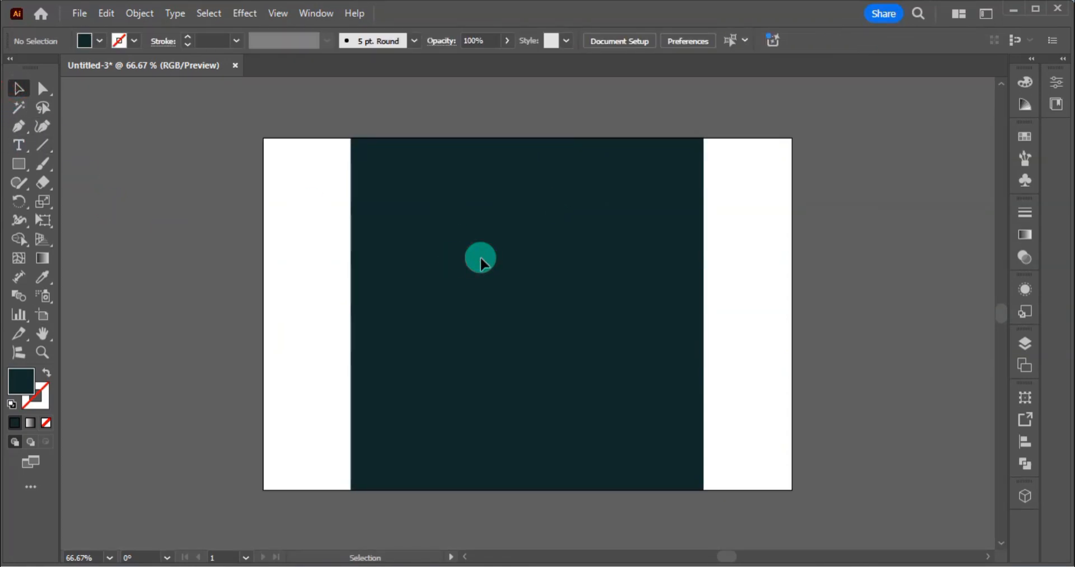
Unlock the dark background square and delete it
key("ctrl+alt+2")
left_click(313, 274)
left_click(375, 285)
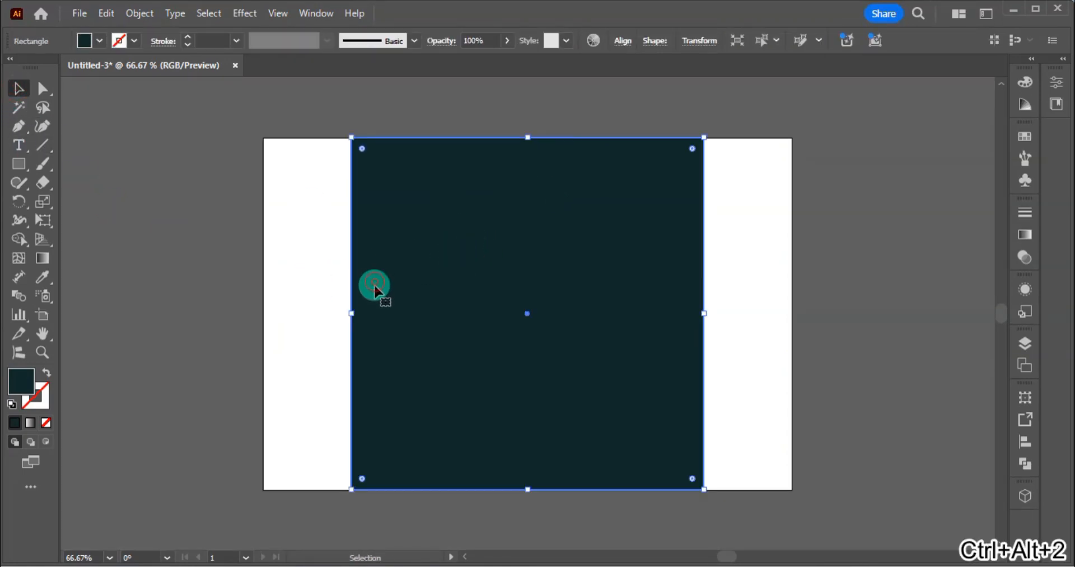
key("Delete")
Create a dark teal rectangle 12 in wide and 8 in high
left_click(20, 168)
left_click(366, 260)
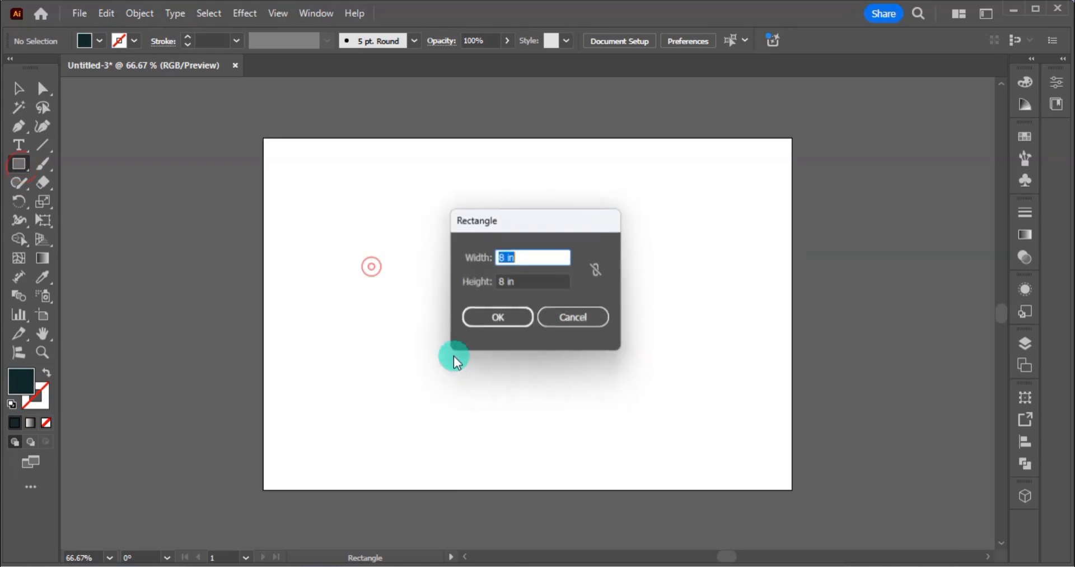
type("12")
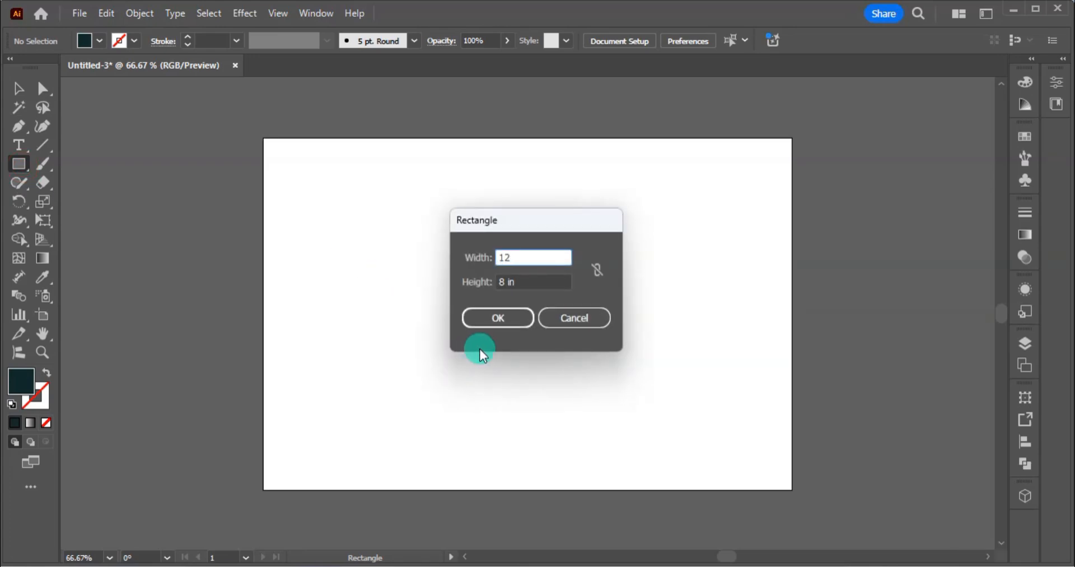
key("Tab")
type("8")
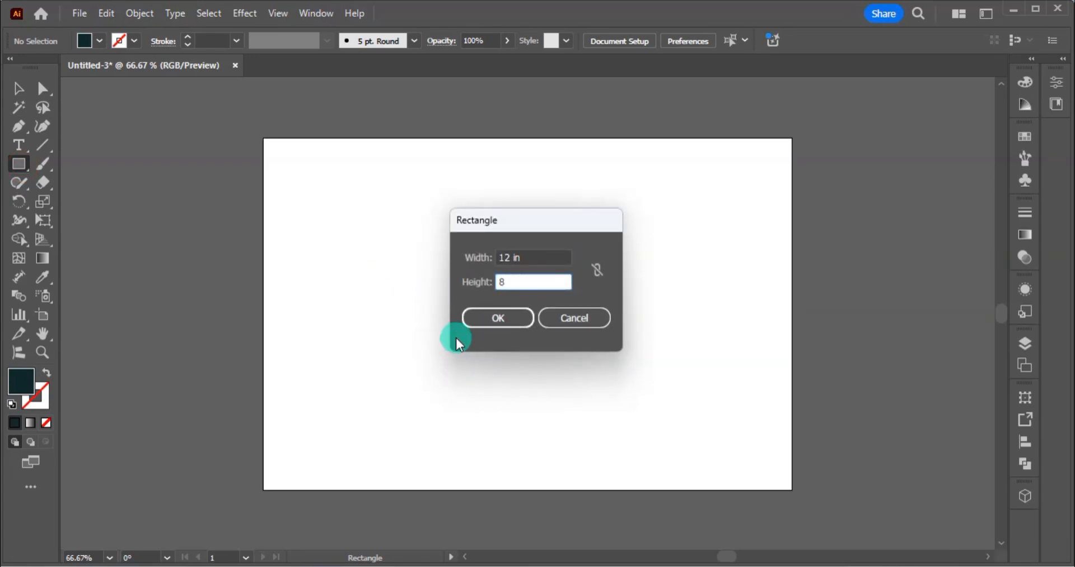
key("Return")
Centre the dark rectangle horizontally and vertically on the artboard
left_click(18, 87)
left_click(112, 216)
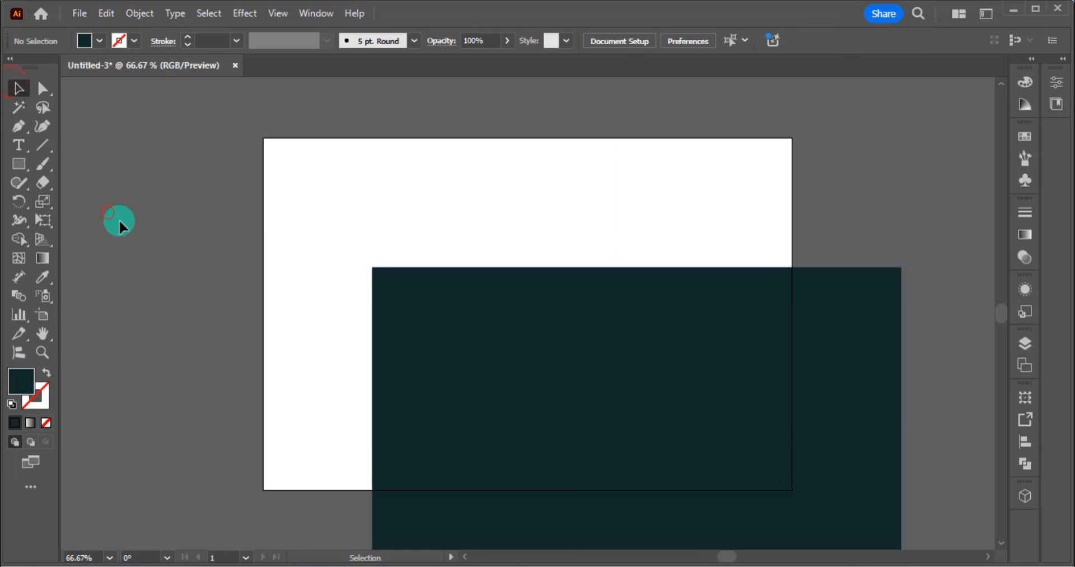
left_click(501, 371)
left_click(624, 41)
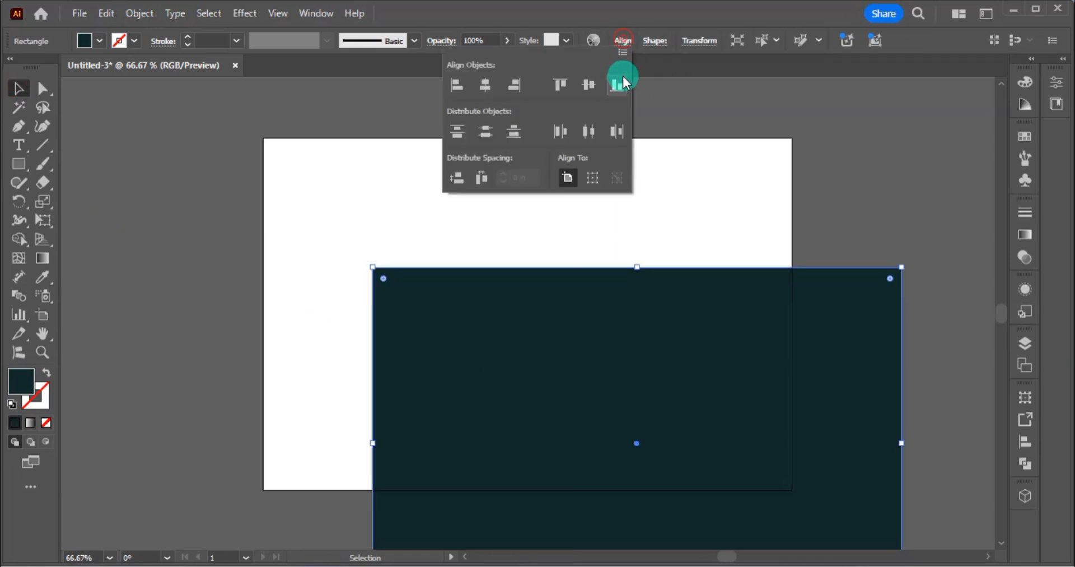
left_click(592, 85)
left_click(485, 85)
left_click(172, 250)
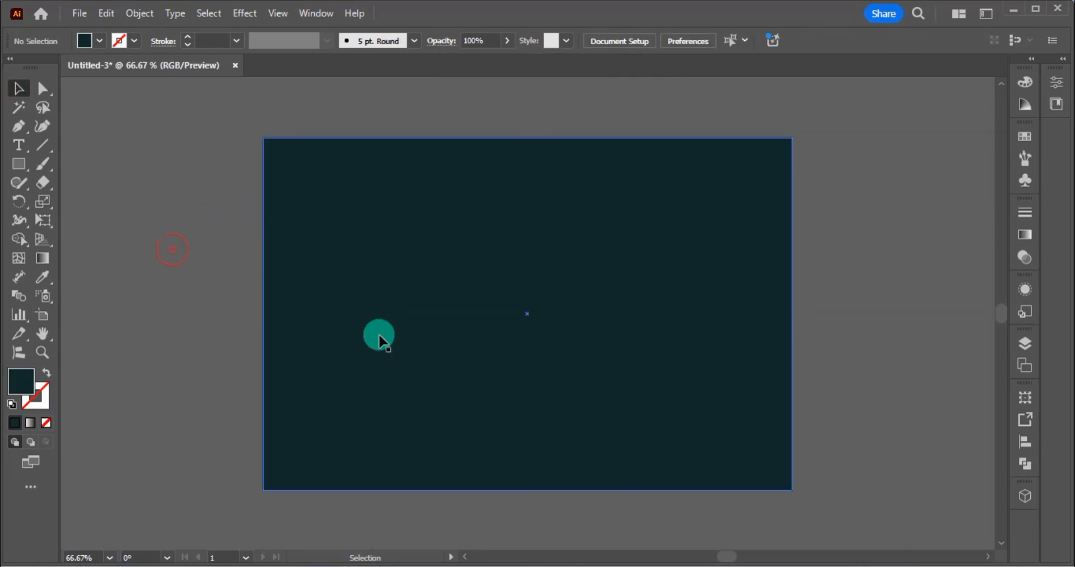
Lock the 12 by 8 in background rectangle in place
left_click(435, 336)
key("a")
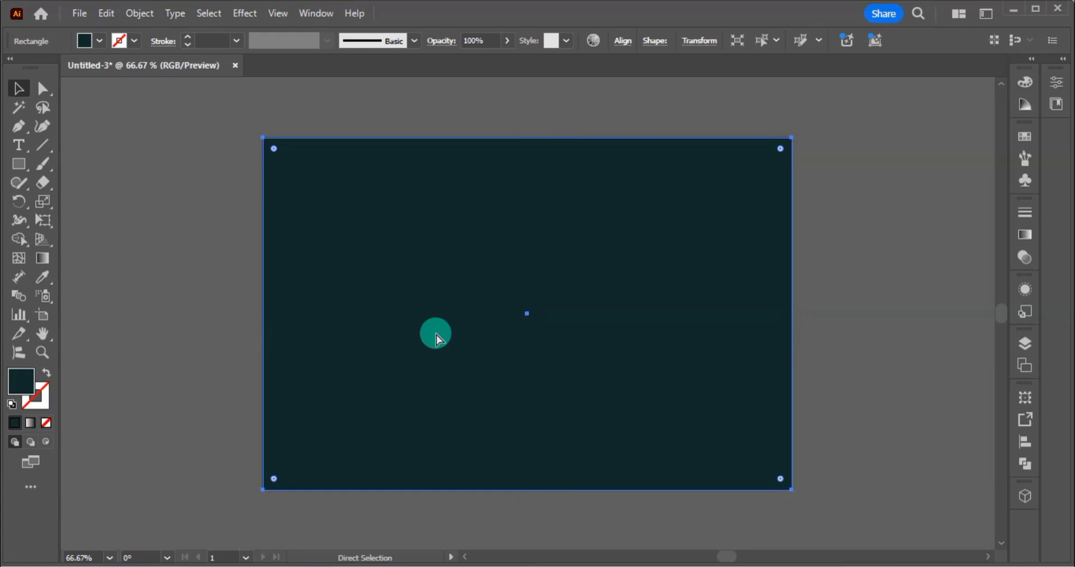
key("ctrl+2")
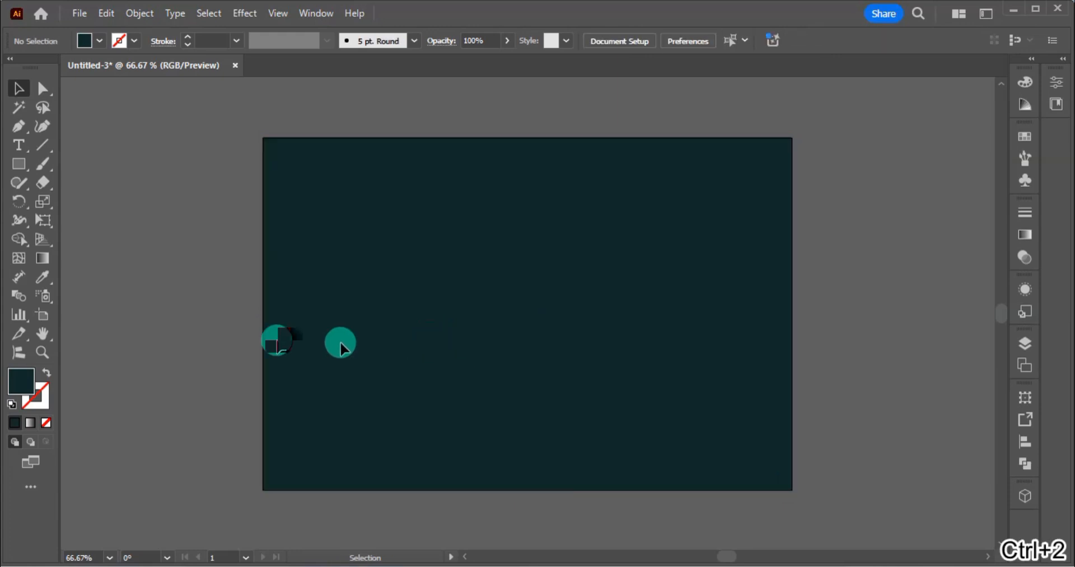
Draw a tall, narrow rectangle over the middle of the artboard, extending past its upper and lower edges
left_click(28, 170)
left_click_drag(464, 111, 612, 531)
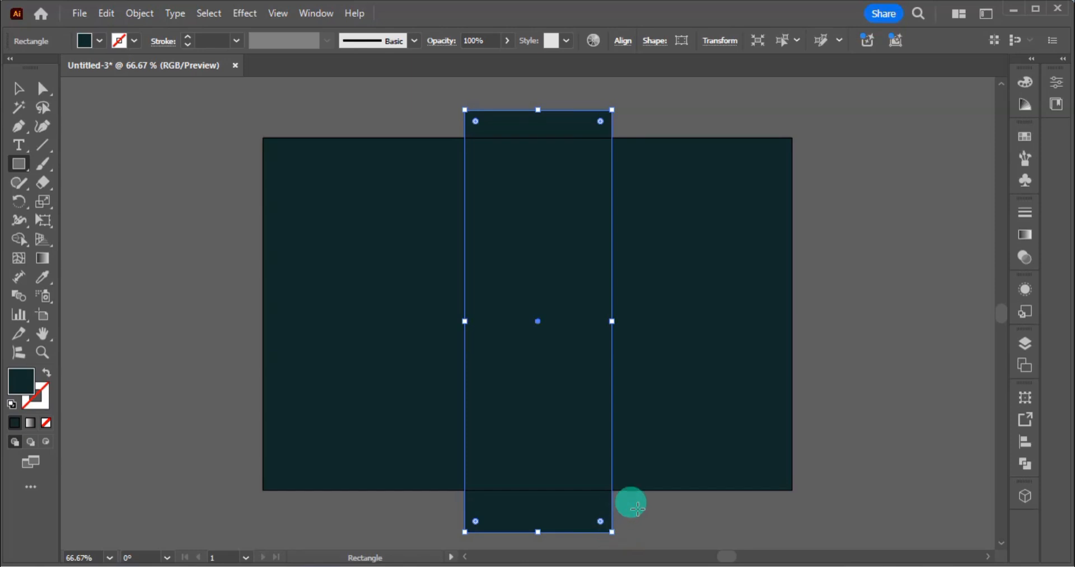
key("v")
left_click(624, 502)
Set the tall rectangle's fill to an orange of C 0%, M 45%, Y 100%, K 0%
left_click(574, 456)
double_click(15, 384)
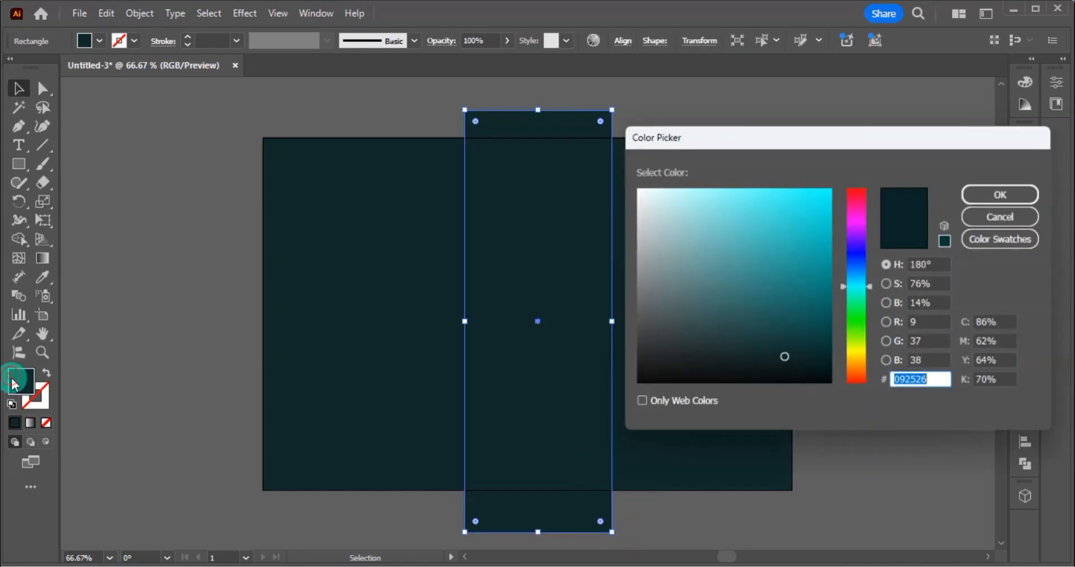
left_click(1000, 324)
type("0")
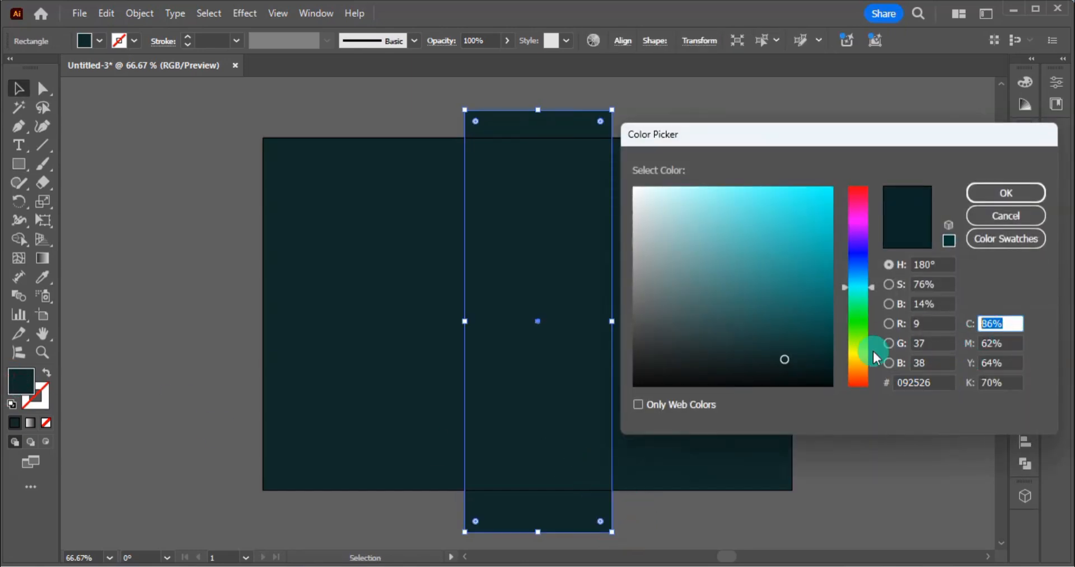
key("Tab")
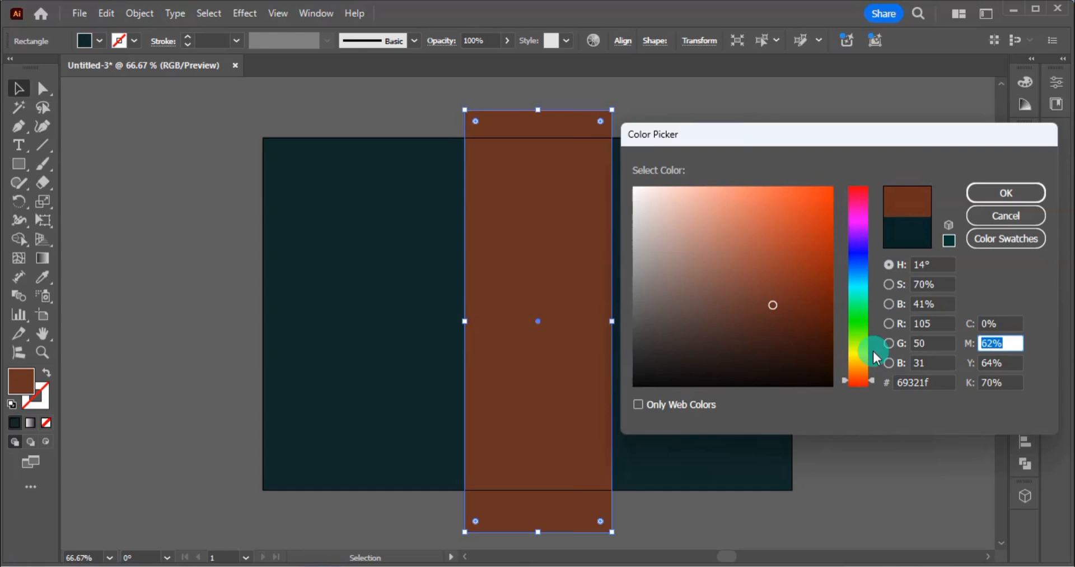
type("45")
key("Tab")
type("100")
key("Tab")
type("0")
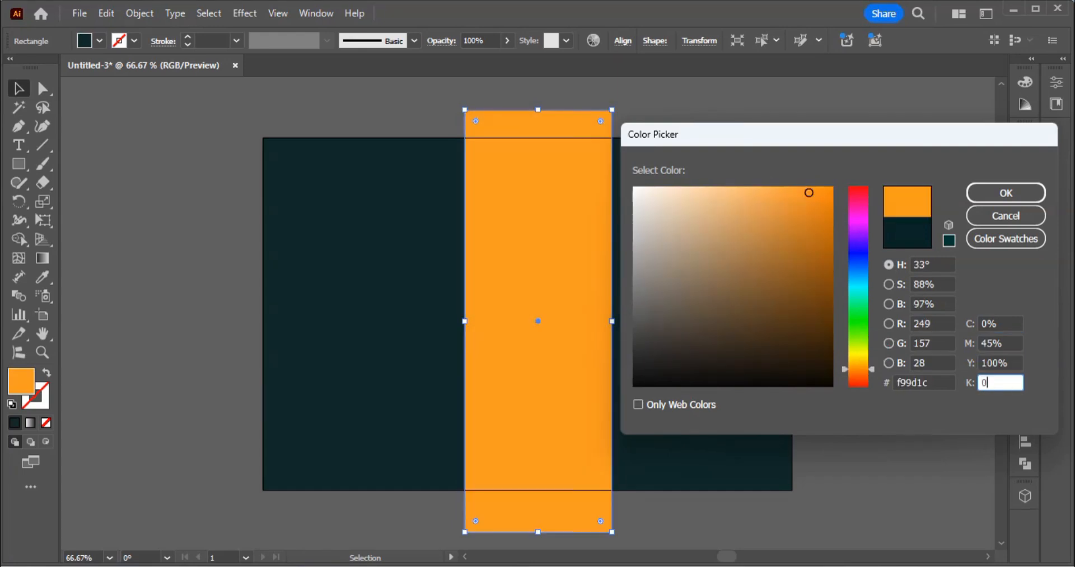
key("Return")
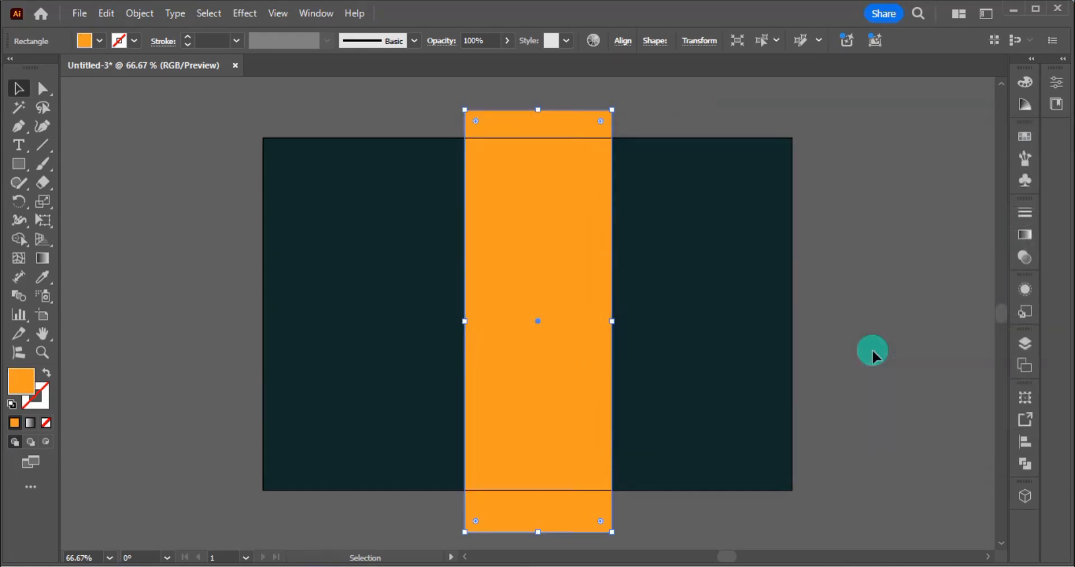
Change the tall rectangle's fill to a yellow by setting its magenta value to 25%
double_click(23, 387)
left_click(998, 343)
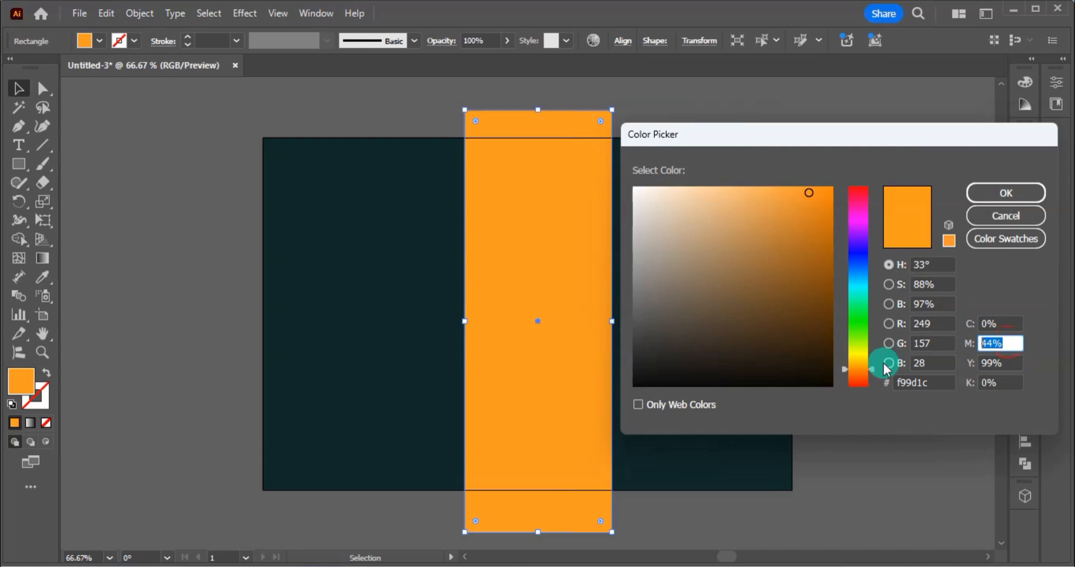
type("25")
key("Tab")
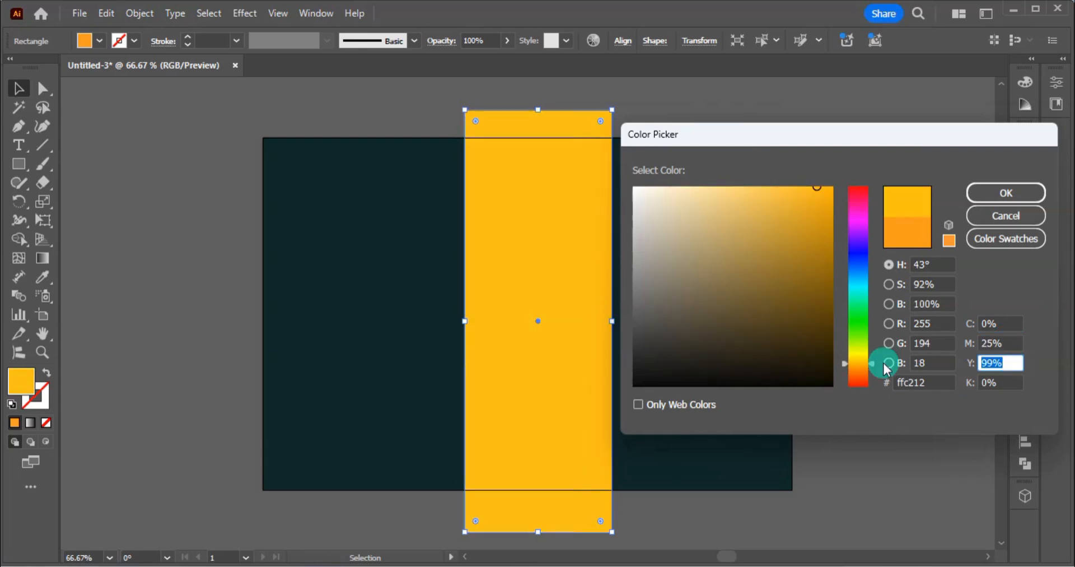
key("Return")
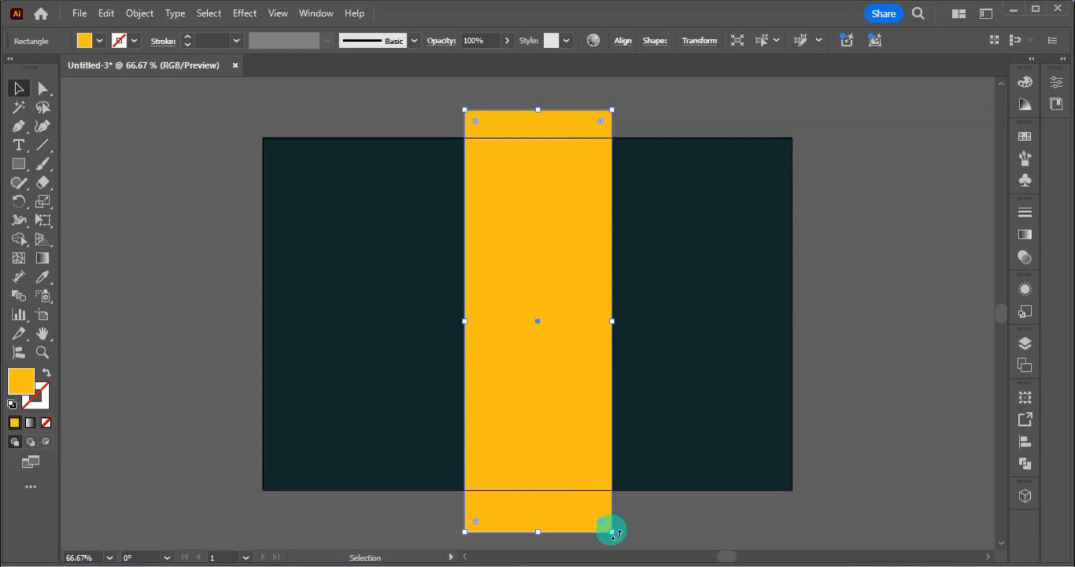
Tilt, move and resize the yellow rectangle into a diagonal band across the artboard's right half, overlapping its upper and lower edges
left_click_drag(615, 532, 666, 445)
left_click_drag(588, 409, 740, 415)
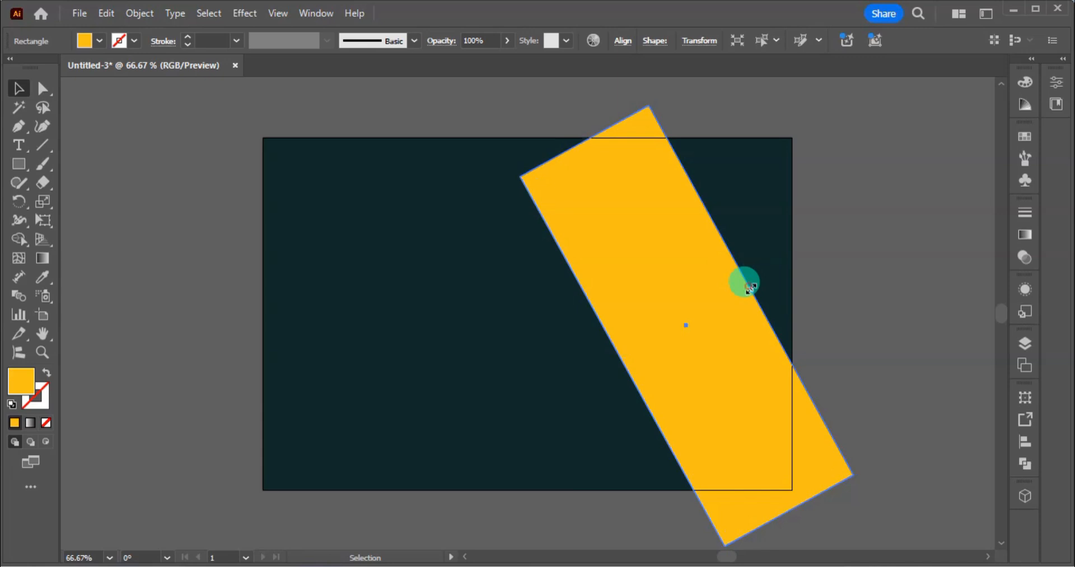
left_click_drag(751, 288, 728, 303)
left_click_drag(570, 148, 476, 93)
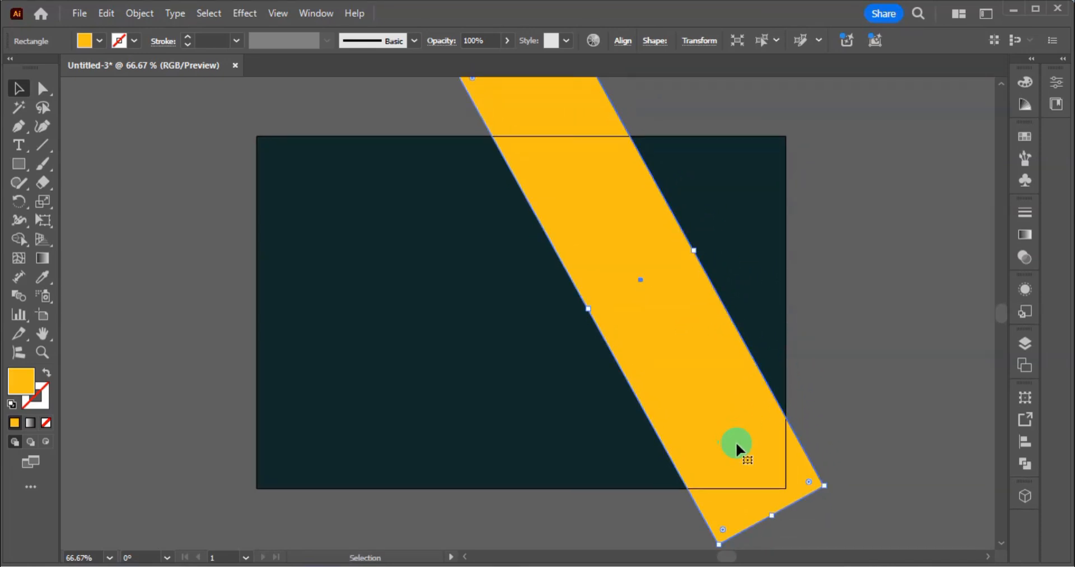
mouse_move(833, 486)
left_mouse_down()
mouse_move(833, 468)
mouse_move(847, 466)
mouse_move(838, 479)
mouse_move(838, 469)
left_mouse_up()
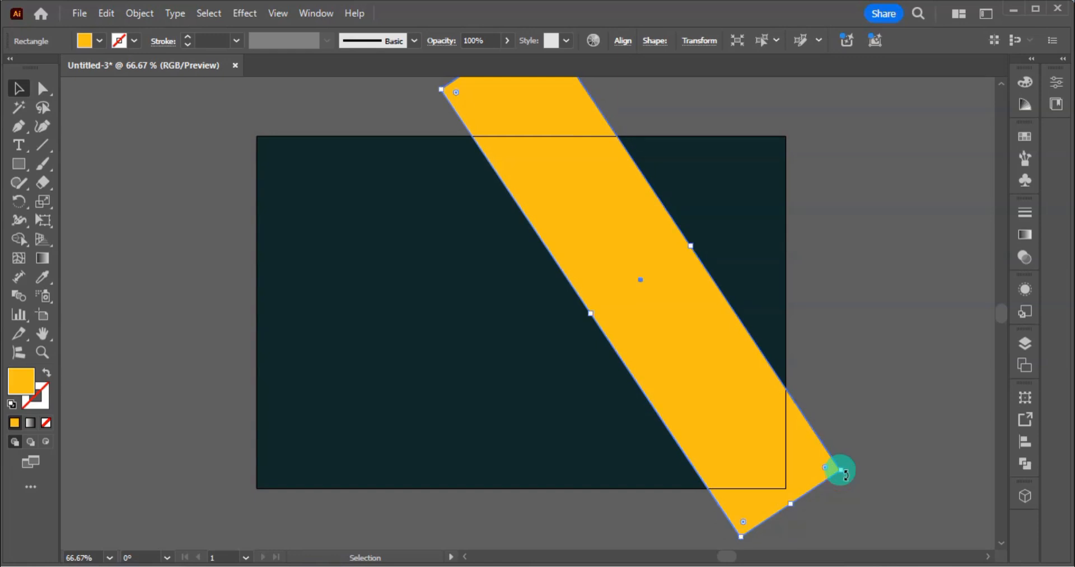
left_click(891, 485)
Widen the diagonal yellow band slightly by adjusting both of its long sides
key("ctrl+minus")
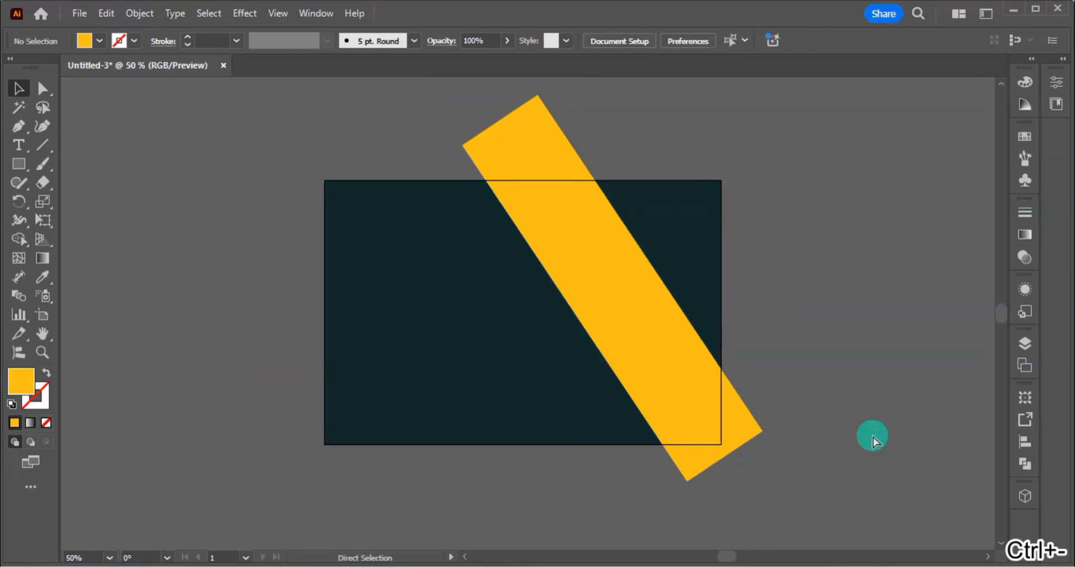
left_click(667, 364)
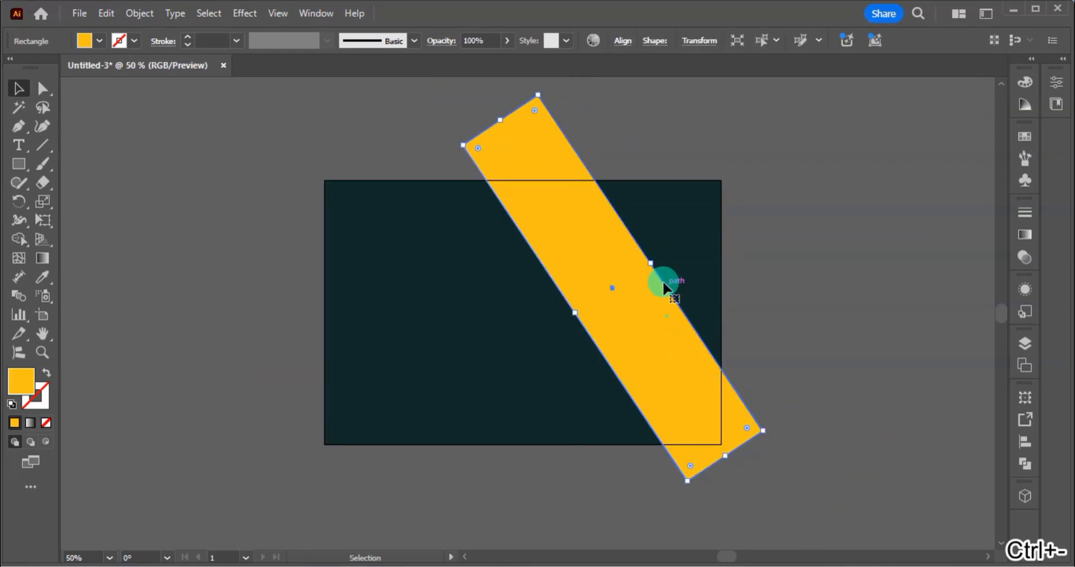
left_click_drag(650, 263, 663, 254)
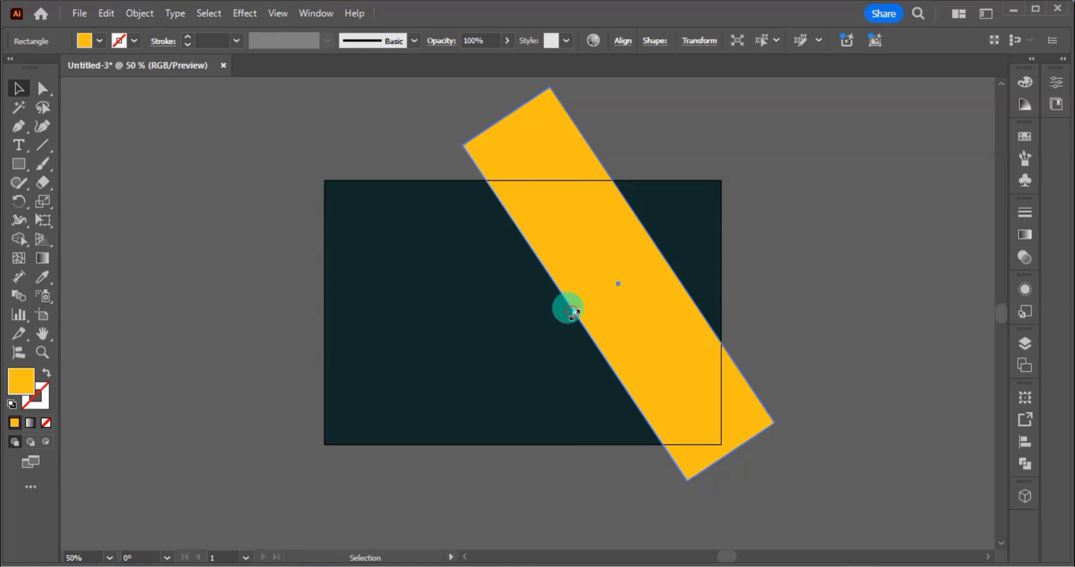
left_click_drag(570, 311, 566, 315)
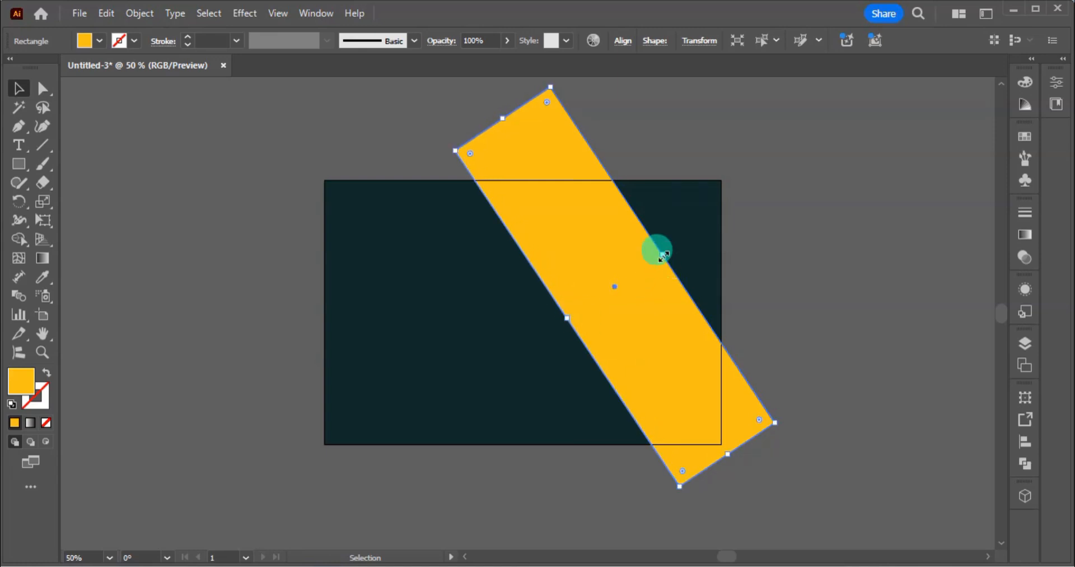
left_click_drag(662, 255, 658, 256)
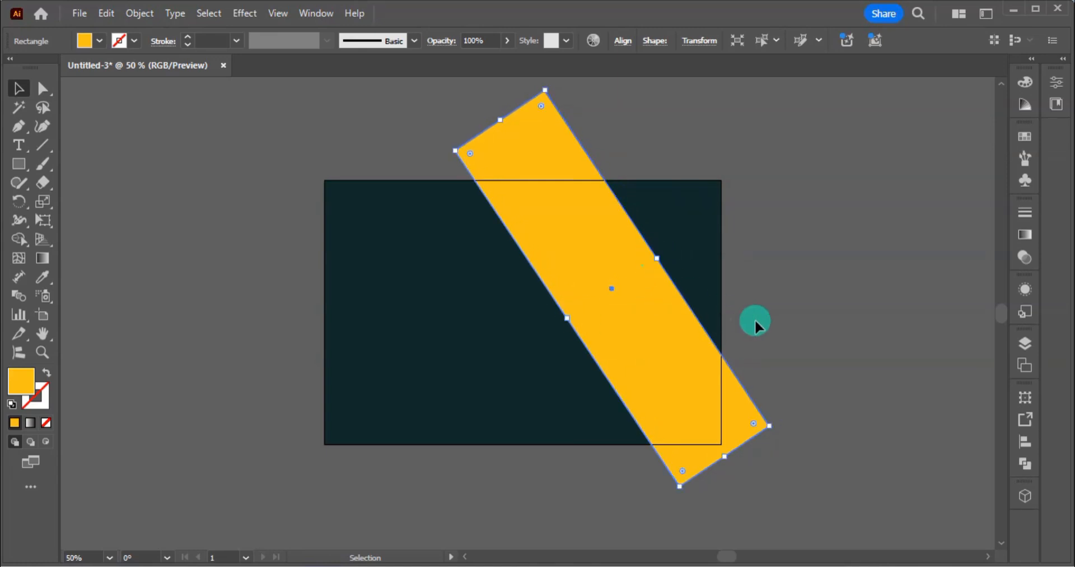
Unlock the background and use Shape Builder to remove the yellow band's two ends that extend beyond the artboard
key("ctrl+alt+2")
left_click(259, 353)
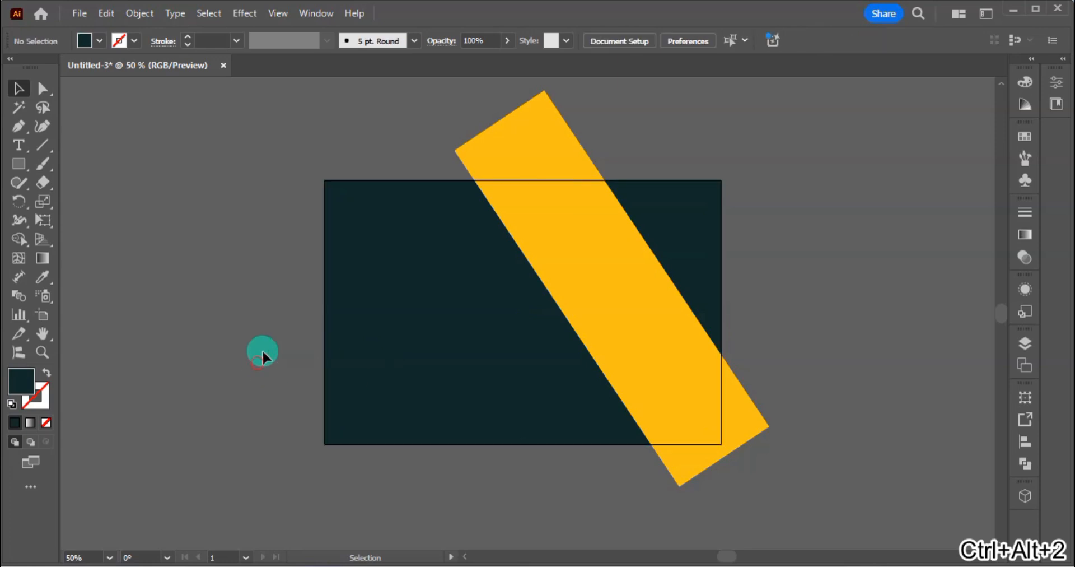
left_click_drag(261, 274, 804, 381)
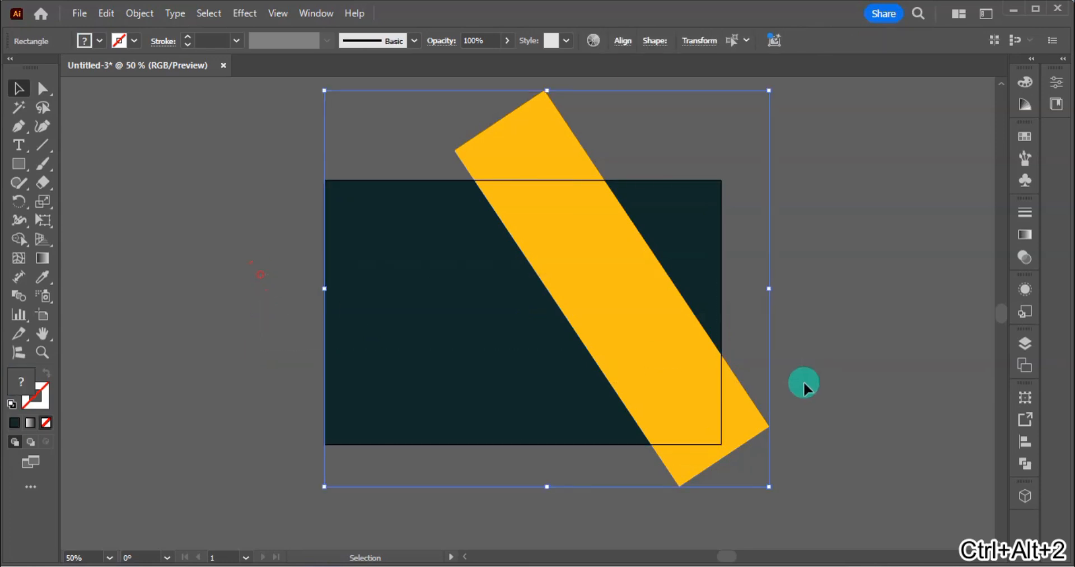
left_click(20, 239)
left_click(519, 139, "alt")
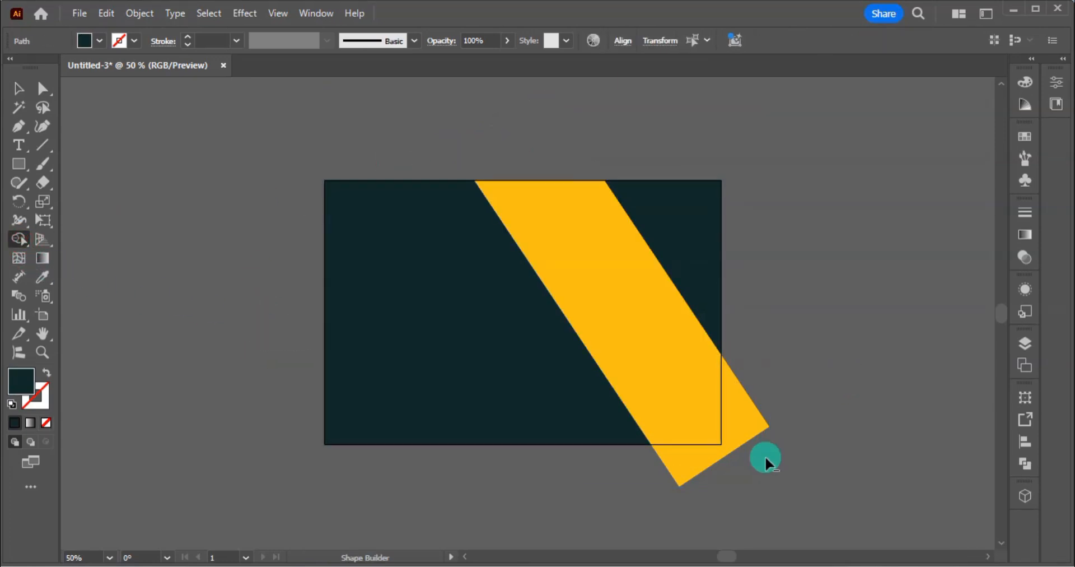
left_click(751, 416, "alt")
key("v")
left_click(771, 418)
Draw a circle on the empty canvas beside the artboard's left edge, about half the artboard's width across
key("ctrl+0")
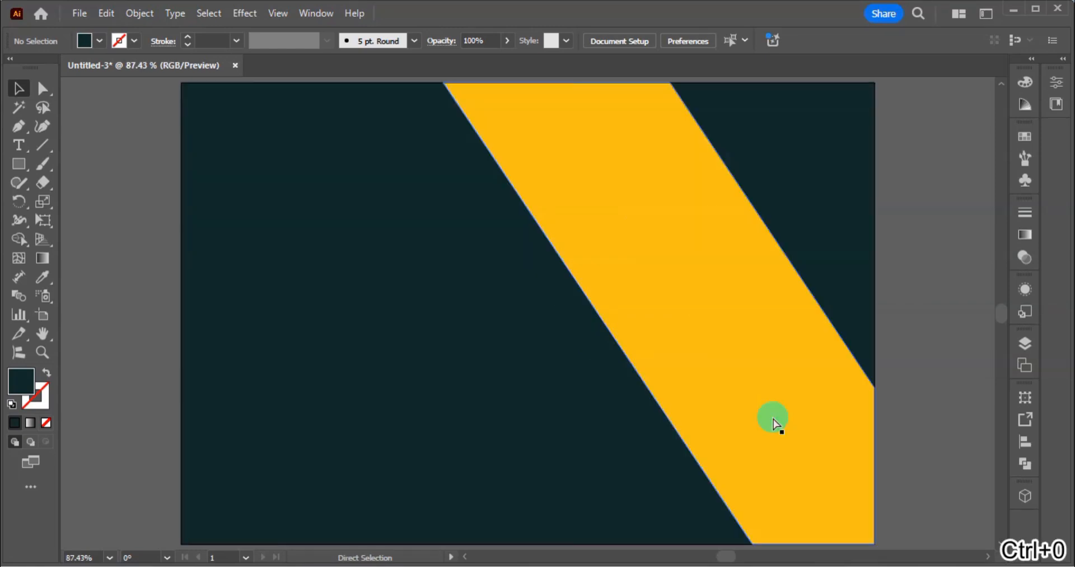
key("ctrl+minus")
key("ctrl+minus")
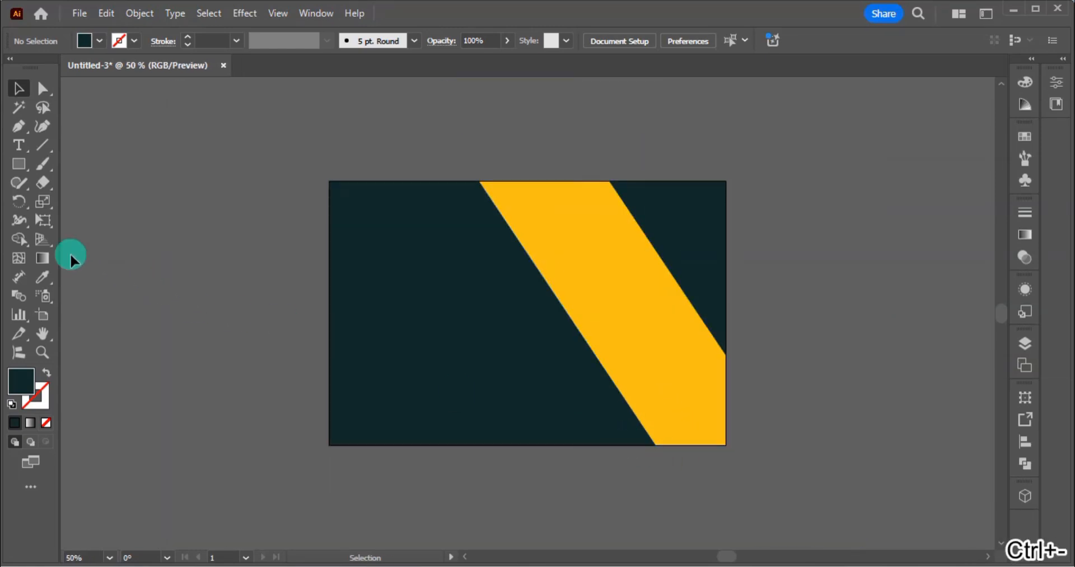
left_click_drag(19, 174, 77, 201)
left_click_drag(187, 288, 288, 385)
key("v")
left_click(268, 424)
left_click(257, 365)
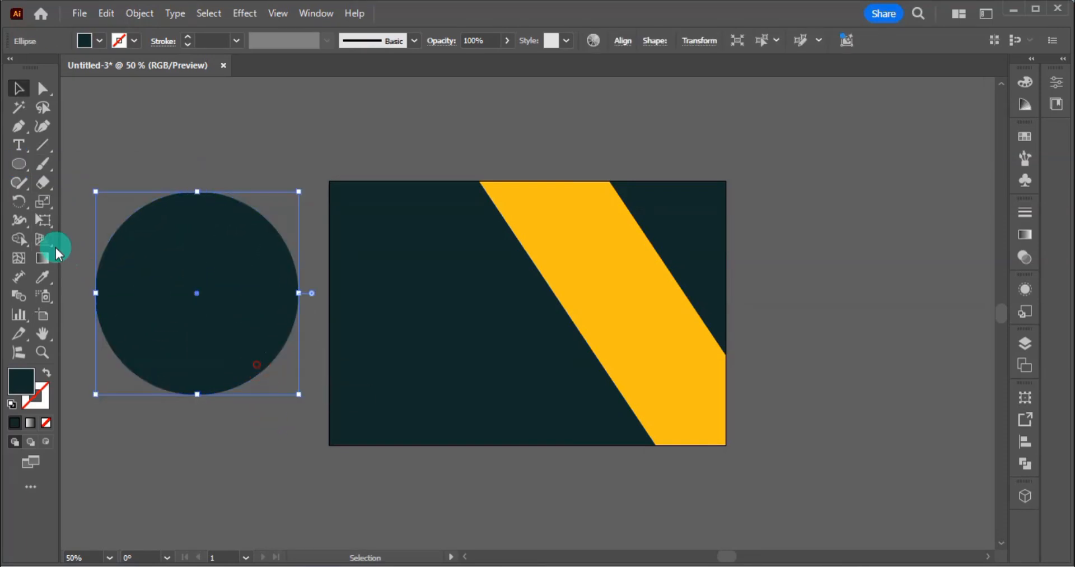
Fill the circle with the yellow sampled from the diagonal band
left_click(42, 280)
left_click(672, 360)
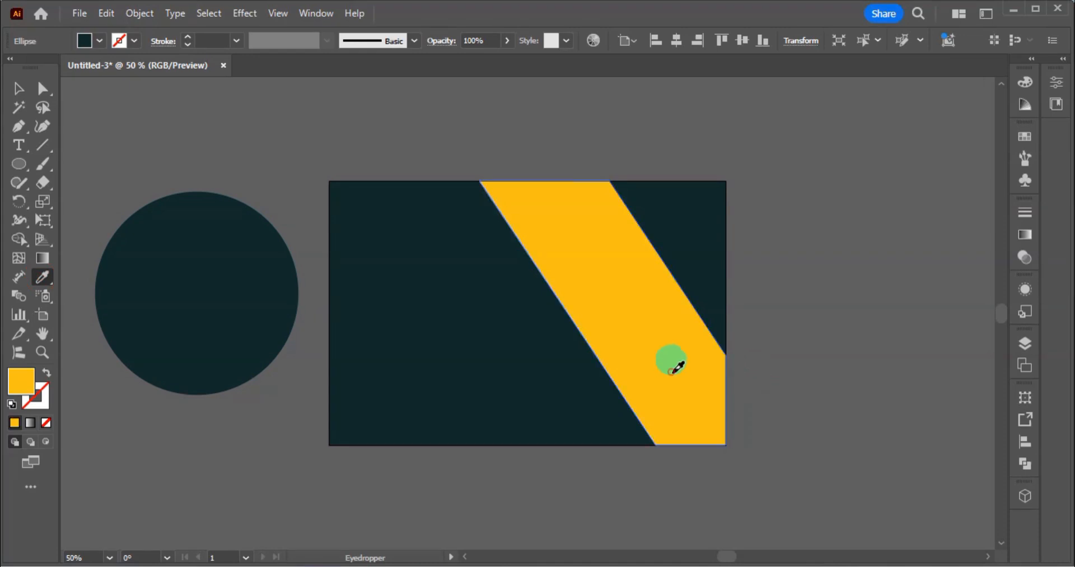
left_click(233, 207)
left_click(15, 94)
left_click(133, 142)
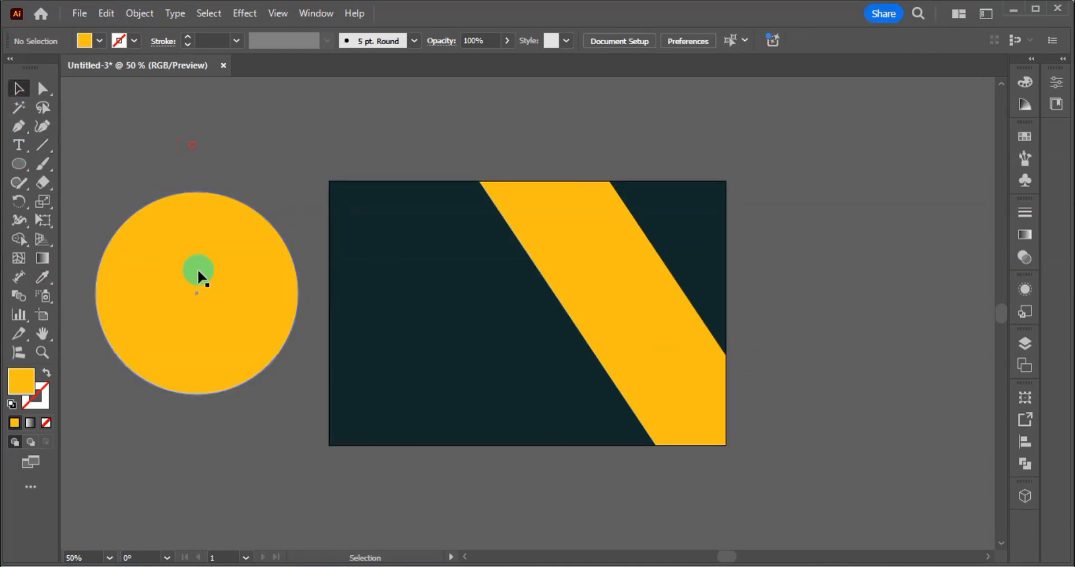
Move the yellow circle onto the diagonal band, shrink it slightly and centre it over the band's middle
left_click_drag(202, 276, 626, 295)
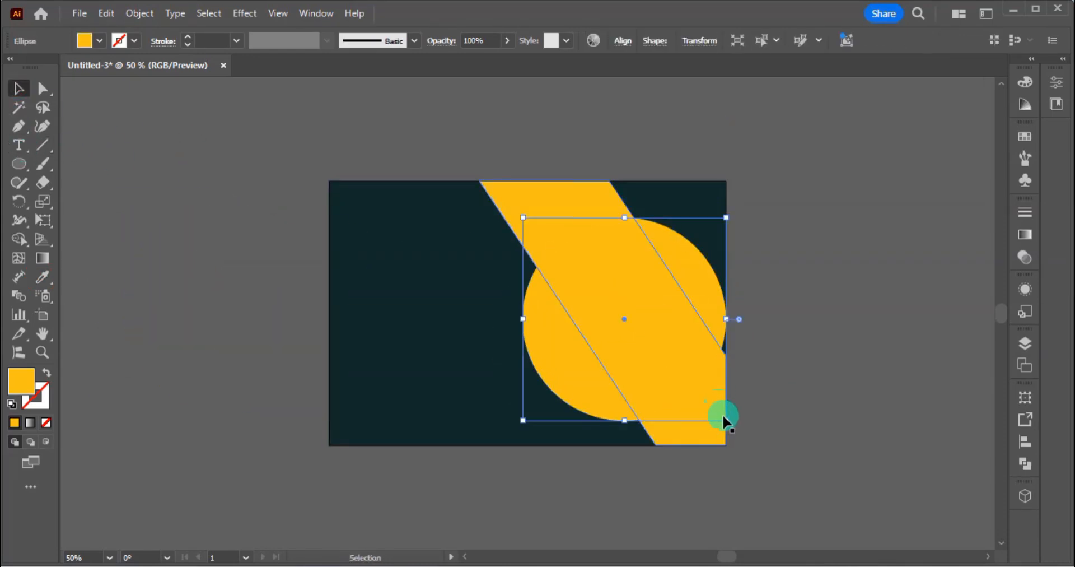
left_click_drag(728, 421, 712, 403)
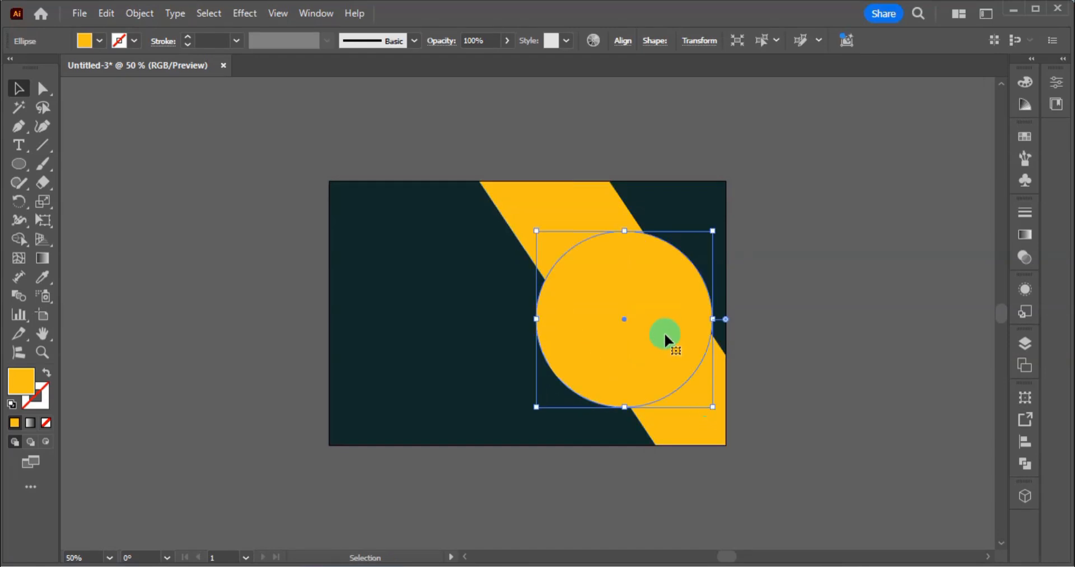
left_click_drag(666, 332, 665, 320)
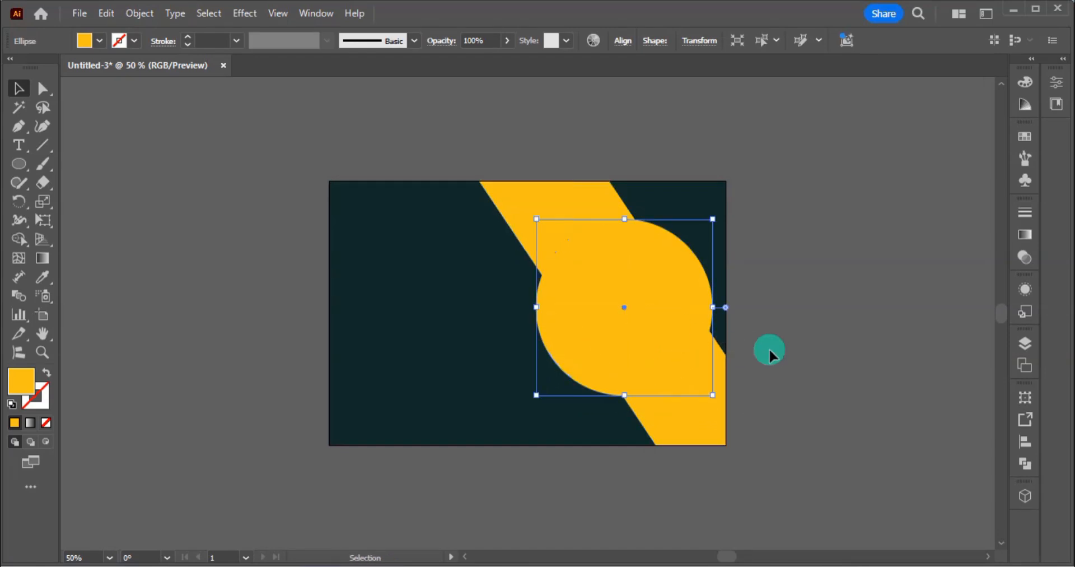
left_click(768, 348)
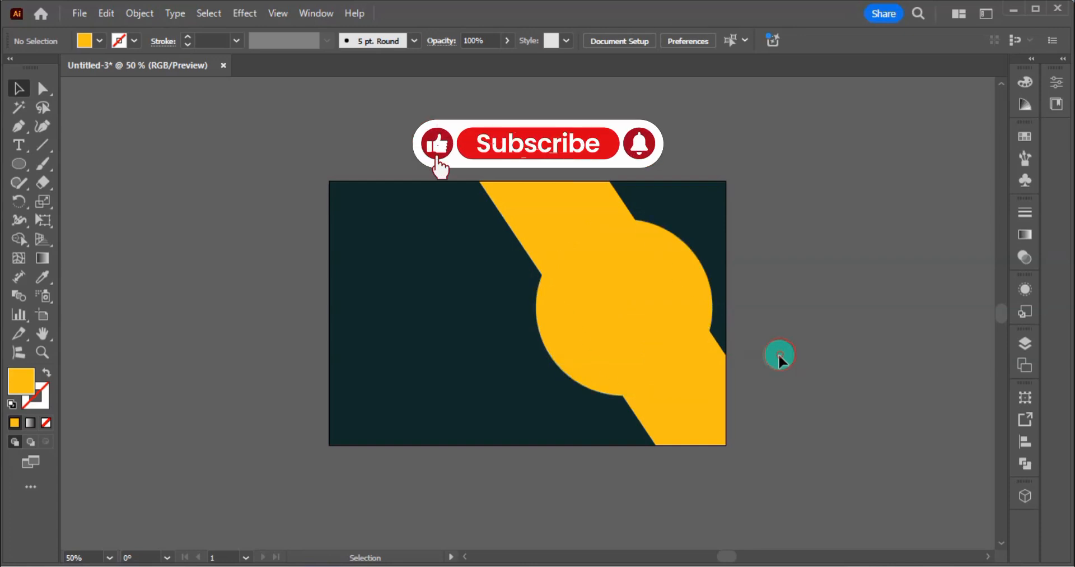
Draw a line segment slanting down to the right on the empty canvas beside the artboard's left edge
left_click(42, 145)
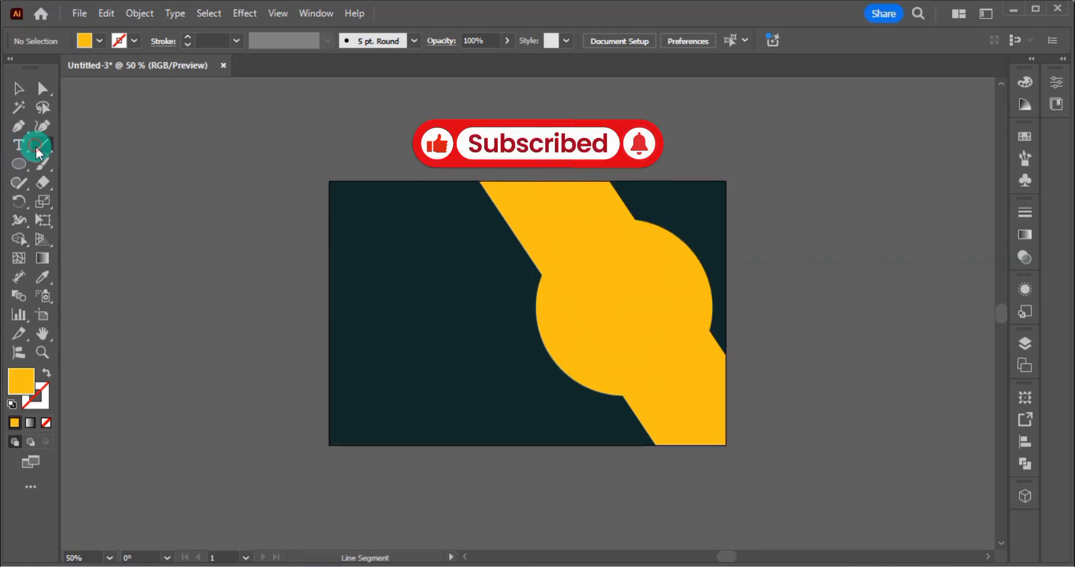
left_click_drag(170, 230, 286, 456)
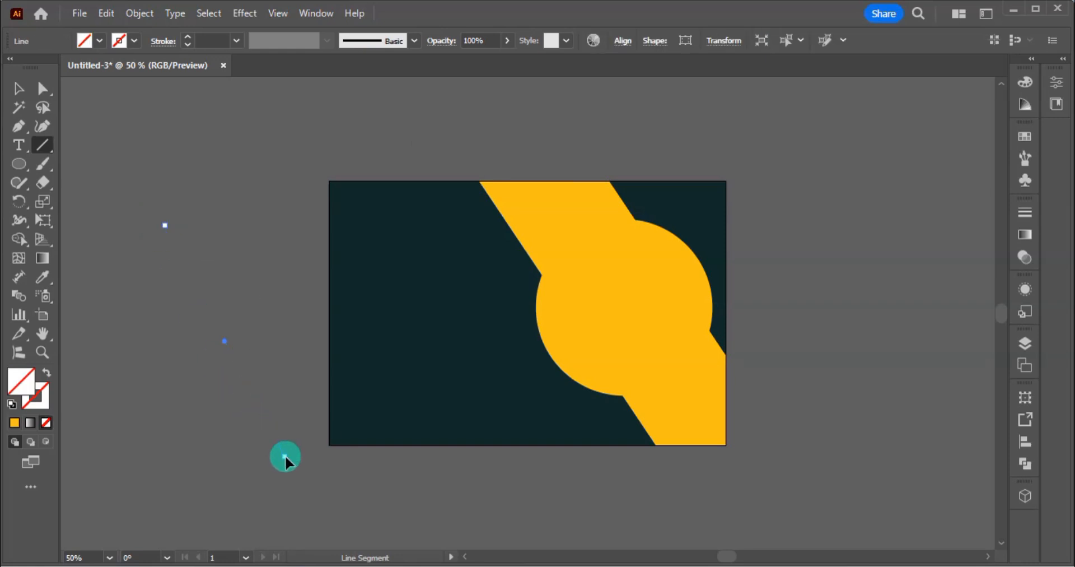
key("v")
left_click(272, 333)
left_click_drag(271, 332, 216, 415)
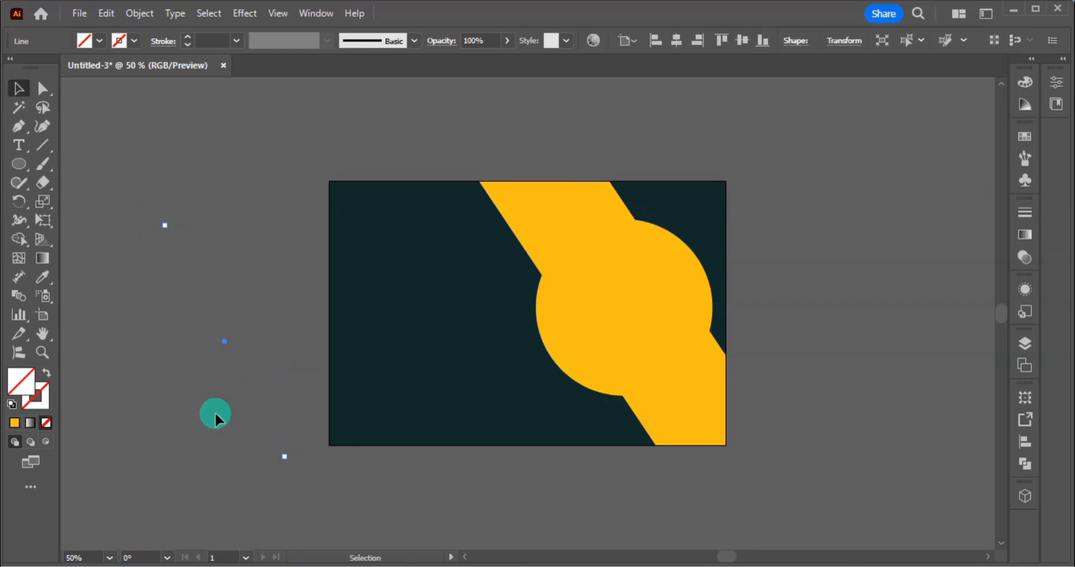
Sample the background's dark teal for the line and apply it as the stroke with no fill
left_click(43, 275)
left_click(446, 338)
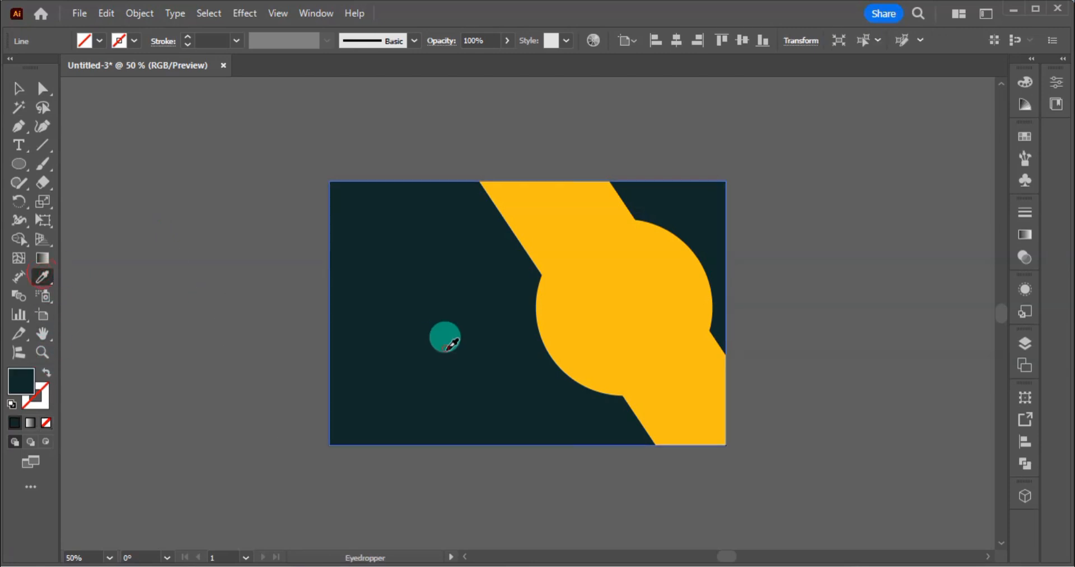
left_click(42, 373)
key("v")
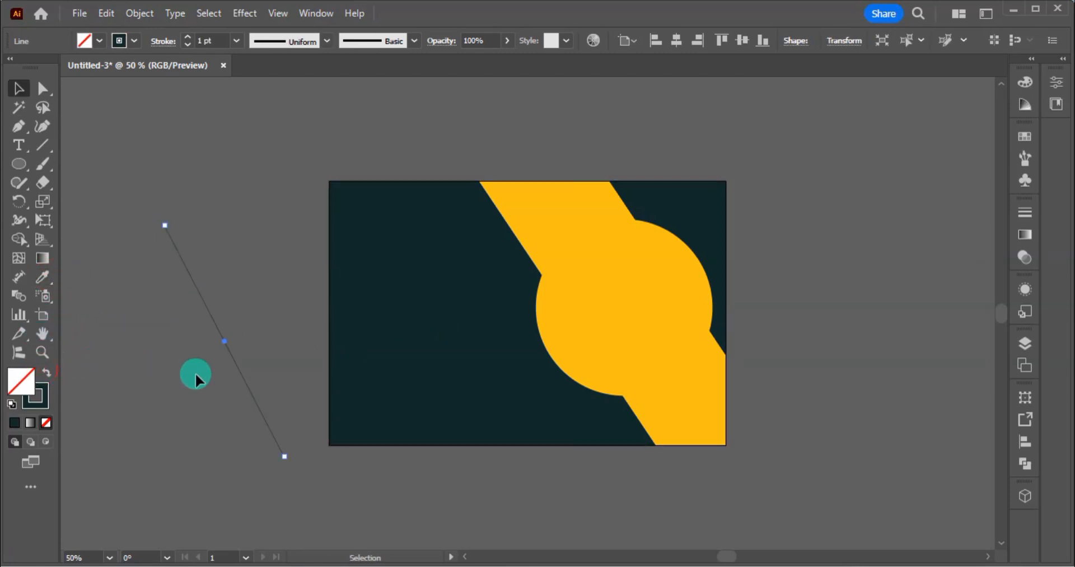
Lighten the line's stroke colour to the teal 0e4444
left_click(46, 390)
double_click(46, 392)
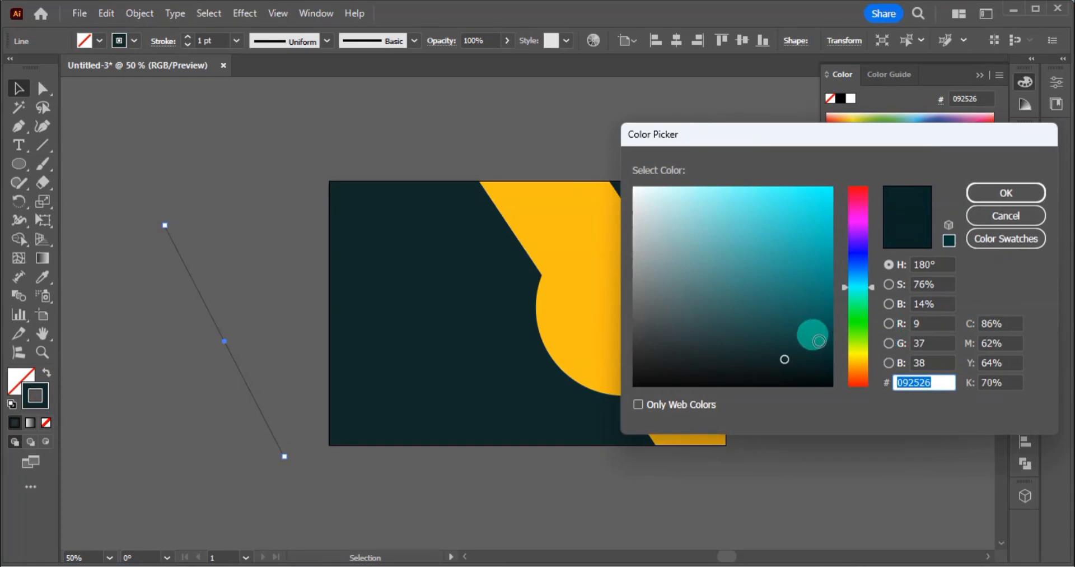
left_click(785, 340)
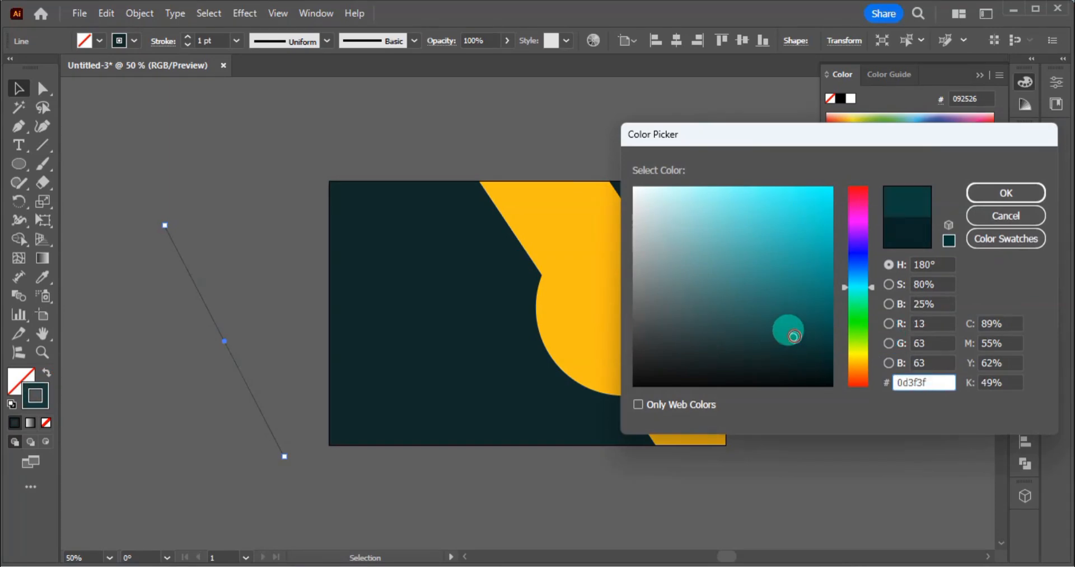
left_click_drag(794, 335, 796, 330)
left_click(1003, 192)
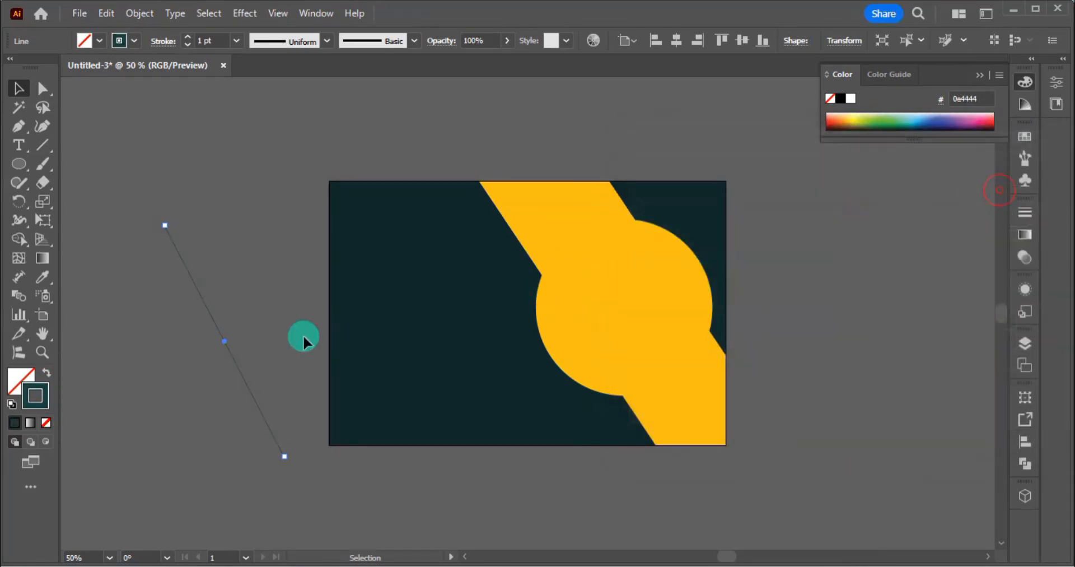
Copy the slanted line a short distance to the right and repeat the copy to build a wide set of parallel lines
left_click(265, 357)
left_click_drag(240, 371, 247, 374)
key("ctrl+d")
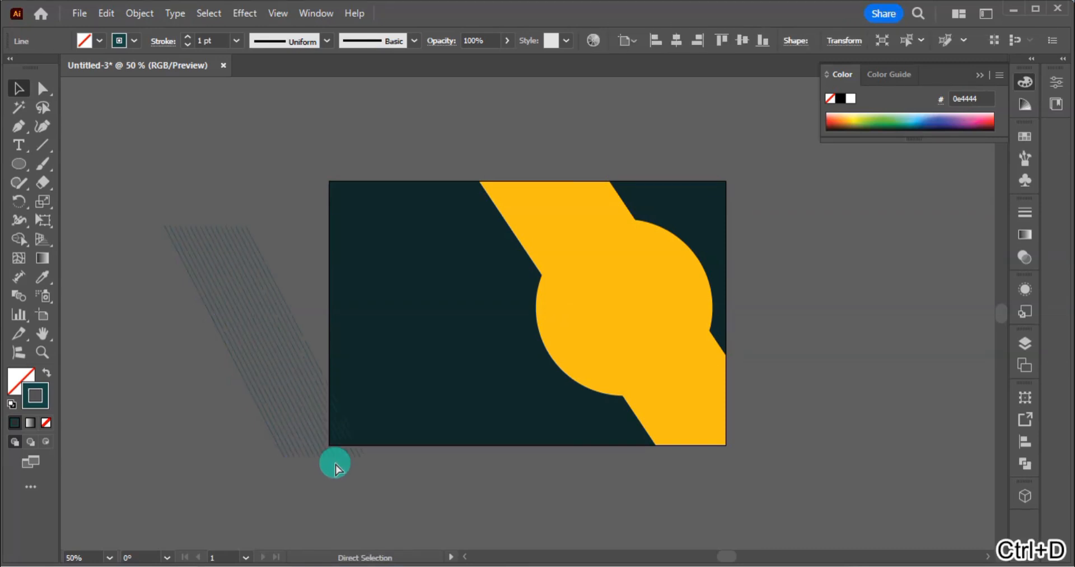
key("ctrl+d")
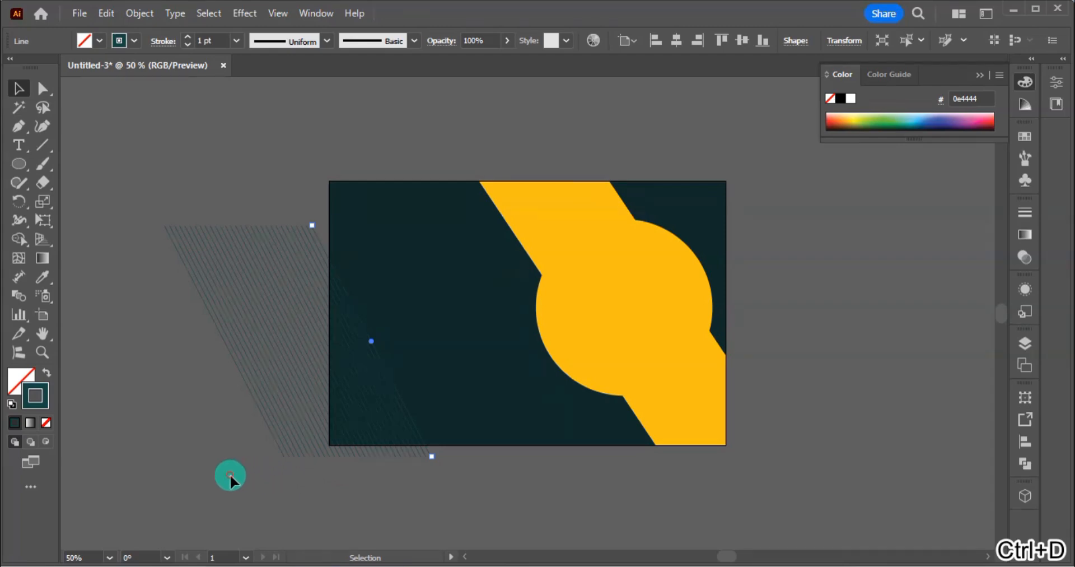
Lock the background, then group the parallel lines and shift them slightly left
left_click(402, 318)
key("ctrl+2")
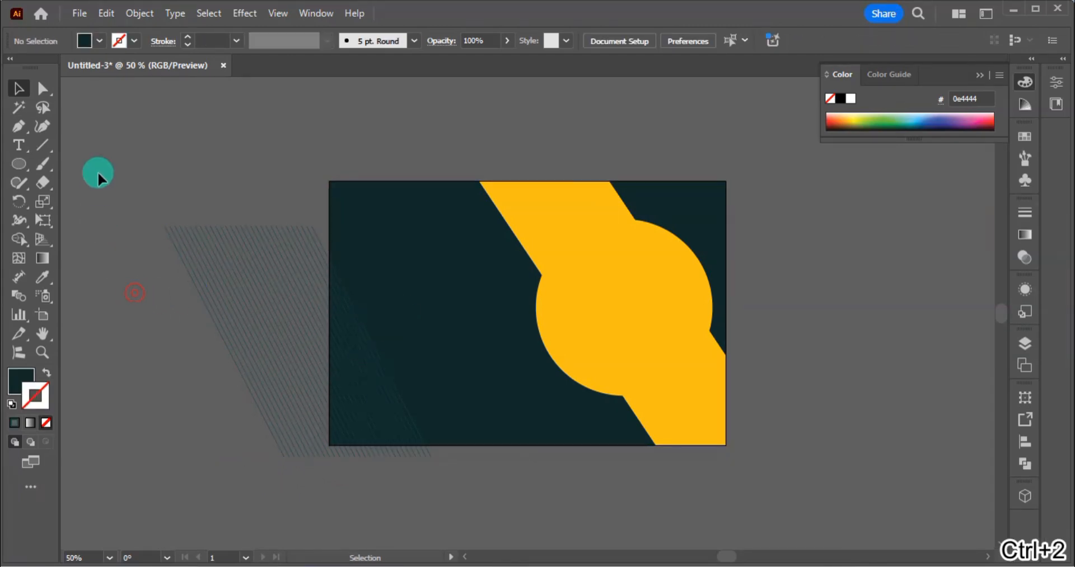
left_click_drag(397, 423, 321, 401)
key("ctrl+g")
left_click(394, 497)
left_click(625, 433)
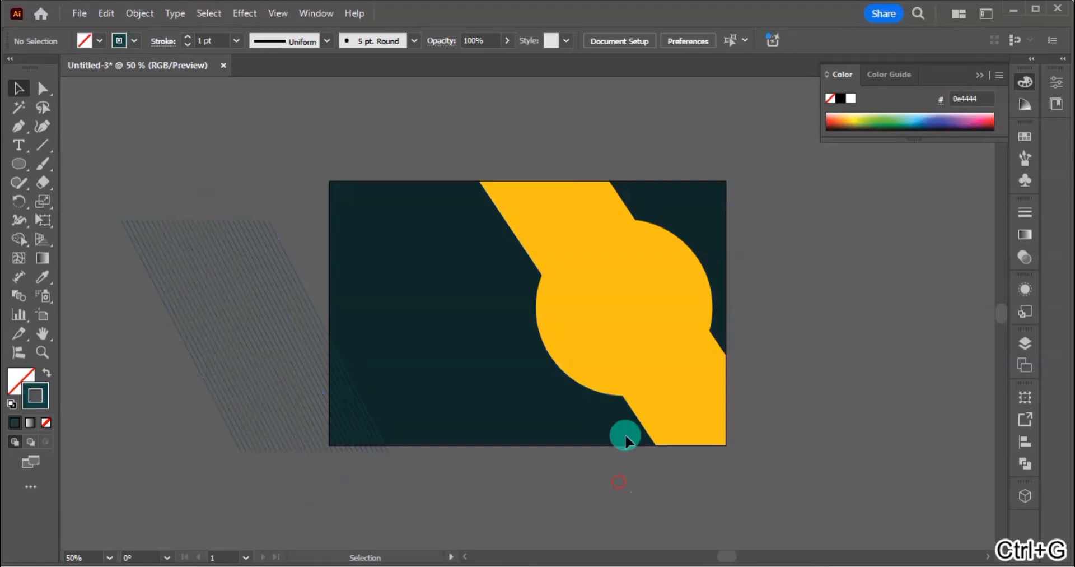
Place a copy of the yellow circle over the grouped lines and shrink it to fit within them
left_click(646, 350)
left_click_drag(647, 349, 279, 383)
left_click_drag(345, 424, 318, 399)
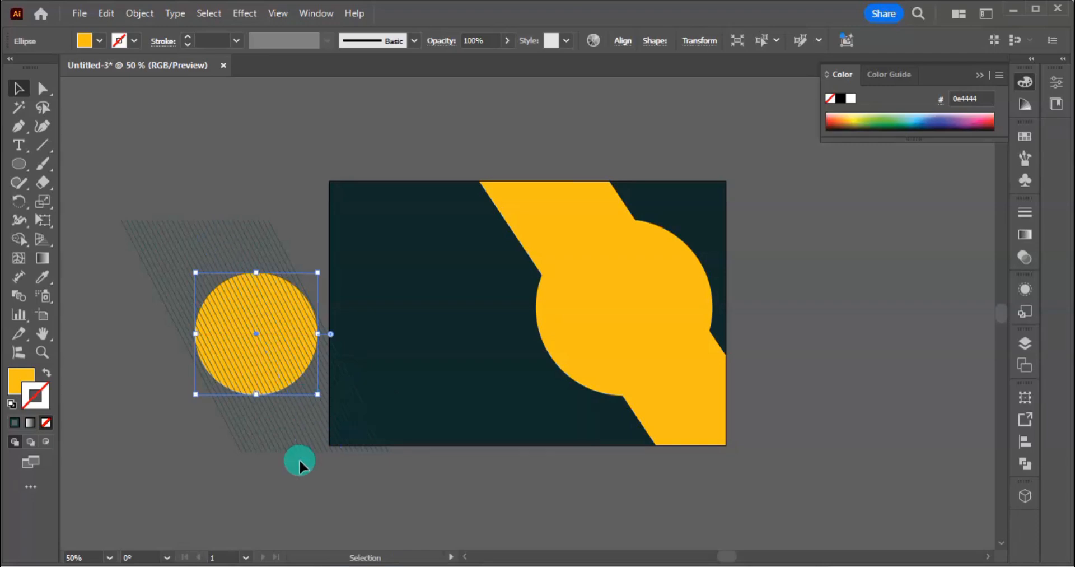
Send the grouped lines behind the small yellow circle and clip them to it with a clipping mask
left_click(297, 462)
left_click(297, 403)
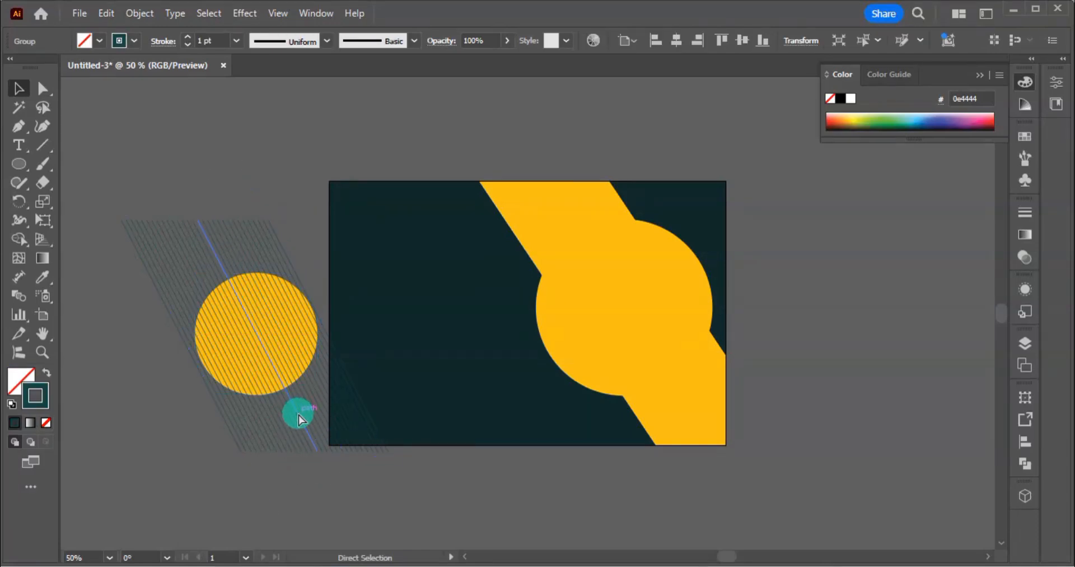
key("ctrl+bracketleft")
left_click(180, 446)
left_click_drag(259, 389, 260, 388)
right_click(274, 365)
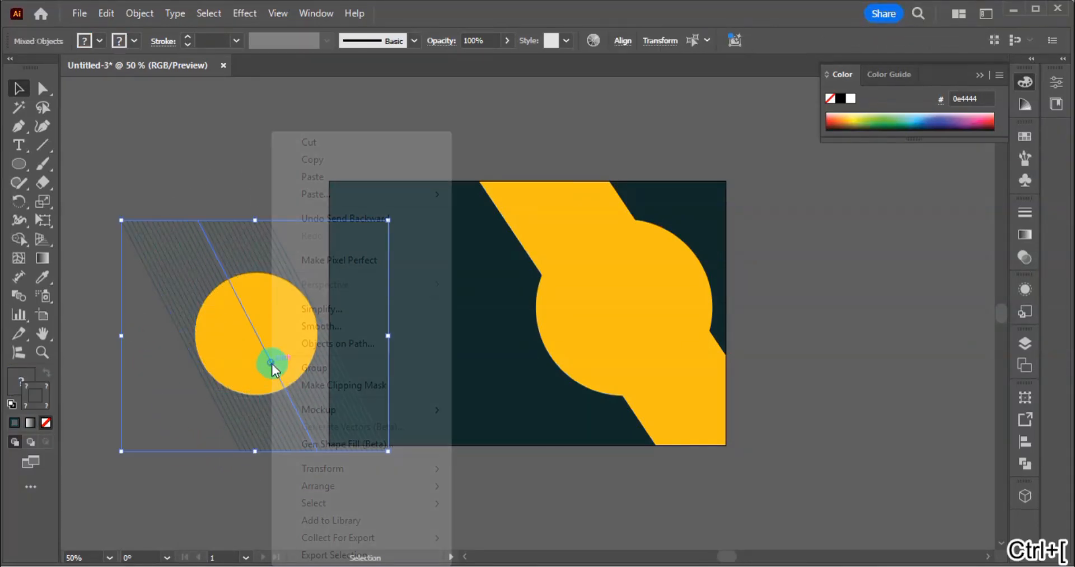
left_click(351, 385)
left_click(231, 441)
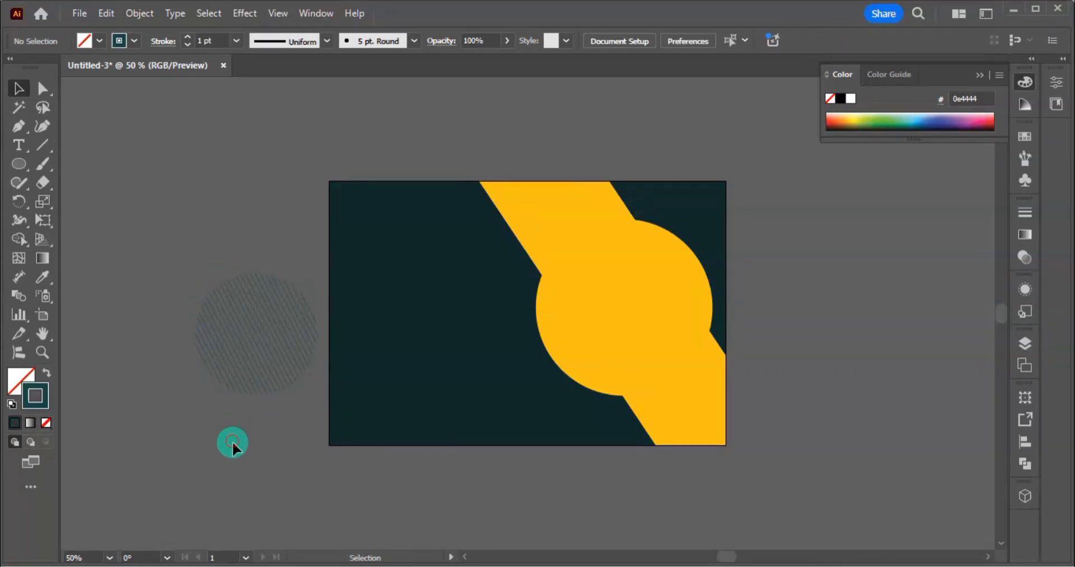
Enlarge the hatched circle over the yellow circle, offset it toward the lower left, and bring the yellow circle to the front
left_click_drag(267, 379, 731, 405)
left_click(798, 373)
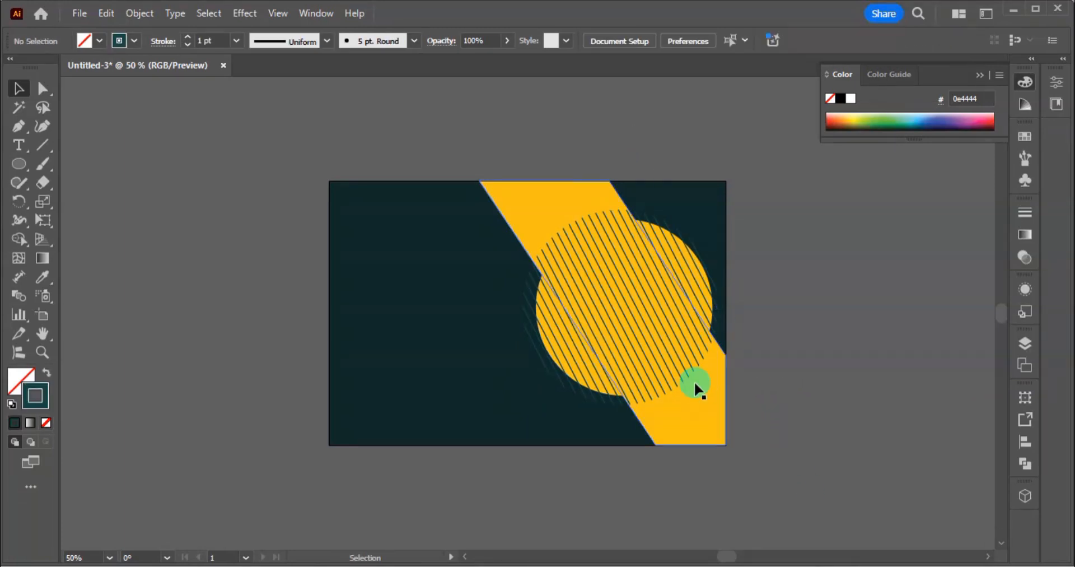
left_click_drag(703, 344, 651, 371)
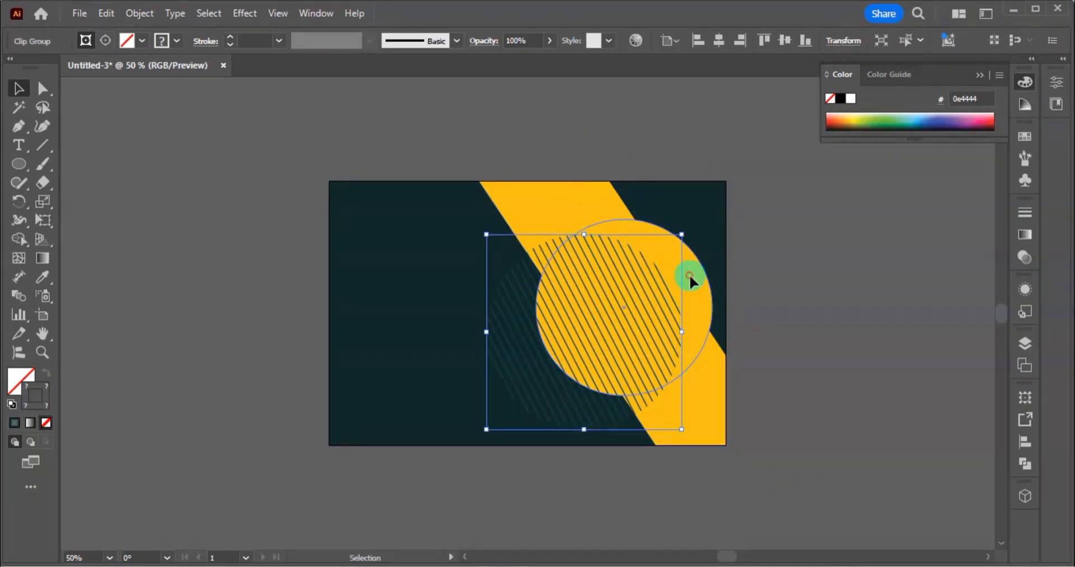
left_click(690, 277)
key("ctrl+shift+bracketright")
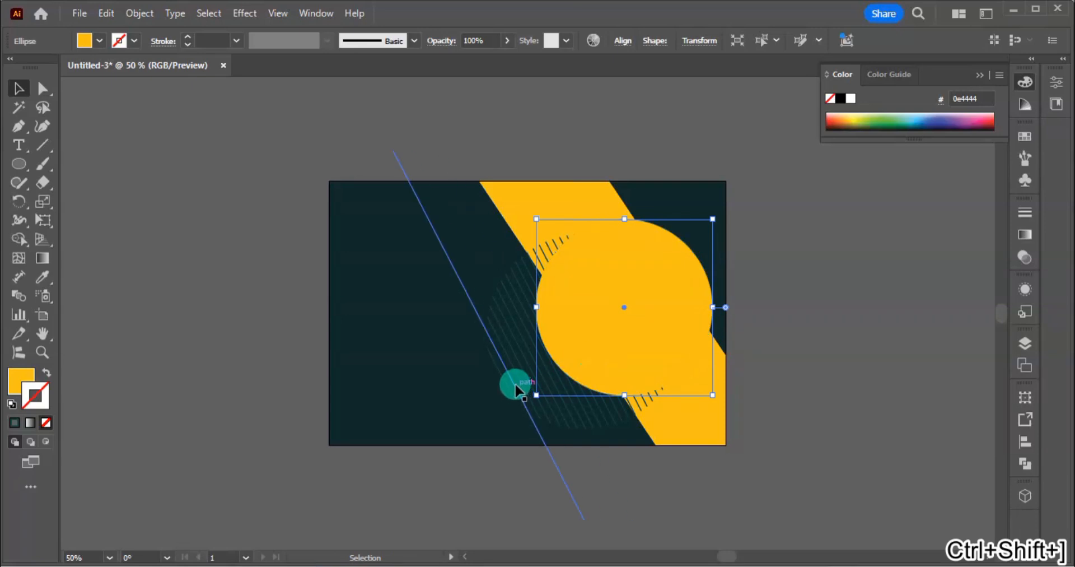
Align the hatched circle and the yellow circle to each other's centres, both horizontally and vertically
left_click(515, 384, "shift")
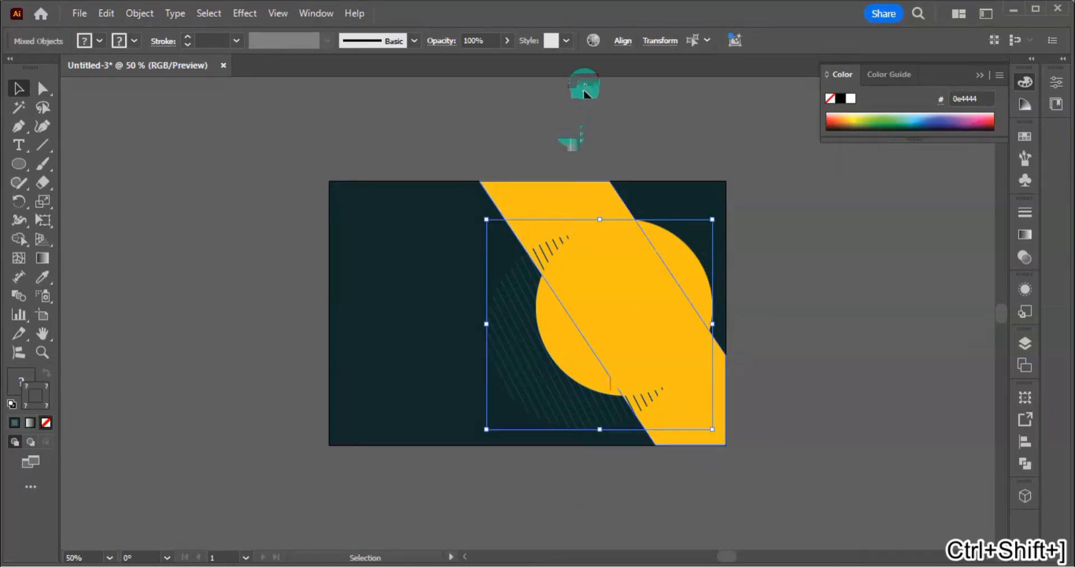
left_click(623, 41)
left_click(588, 85)
left_click(486, 85)
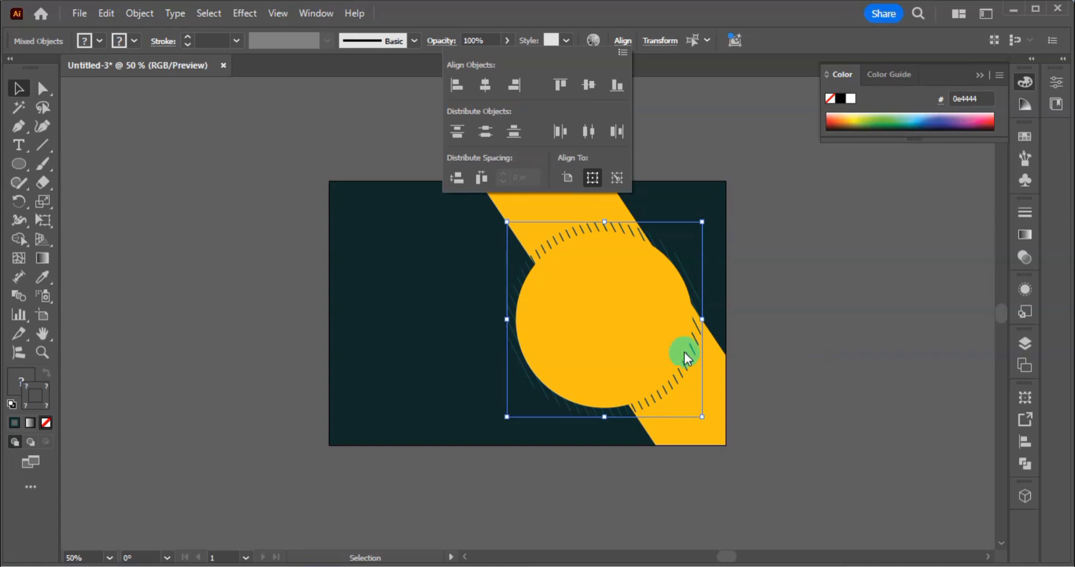
Nudge both aligned circles right and up to centre them on the diagonal band
left_click(669, 335)
key("Right")
key("Right")
key("Right")
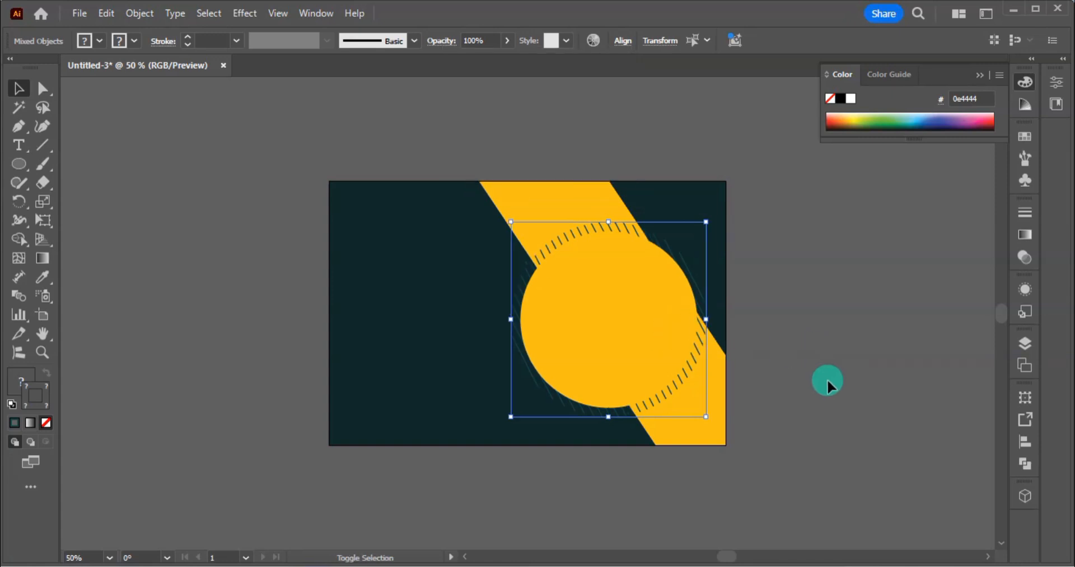
key("Up")
key("Up")
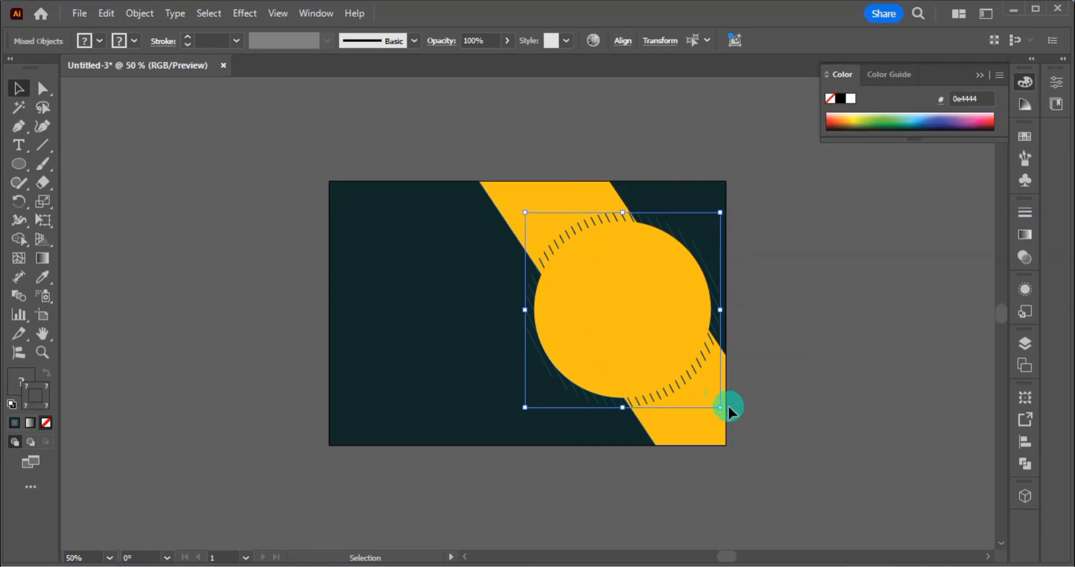
Scale both circles down slightly about their shared centre, and shrink the yellow circle a little more inside the hatched one
left_click_drag(721, 407, 718, 404)
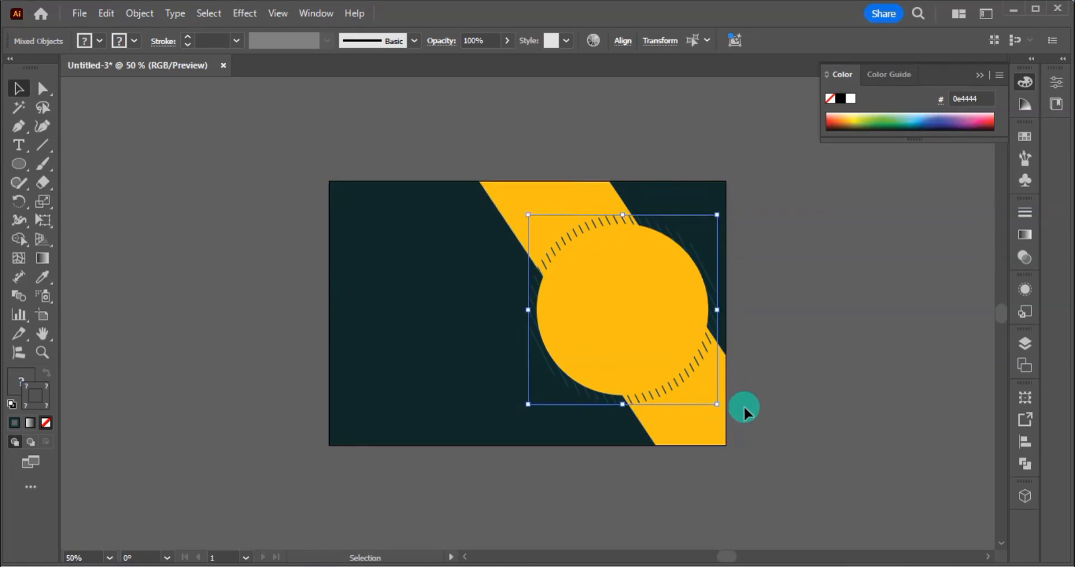
left_click(761, 387)
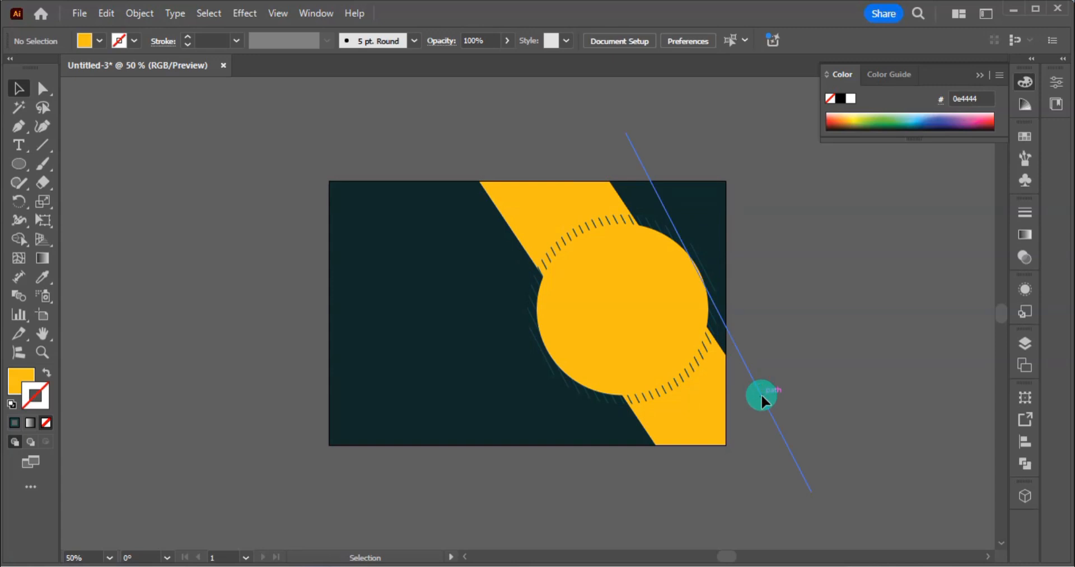
left_click(641, 369)
left_click_drag(707, 397, 706, 397)
left_click(791, 379)
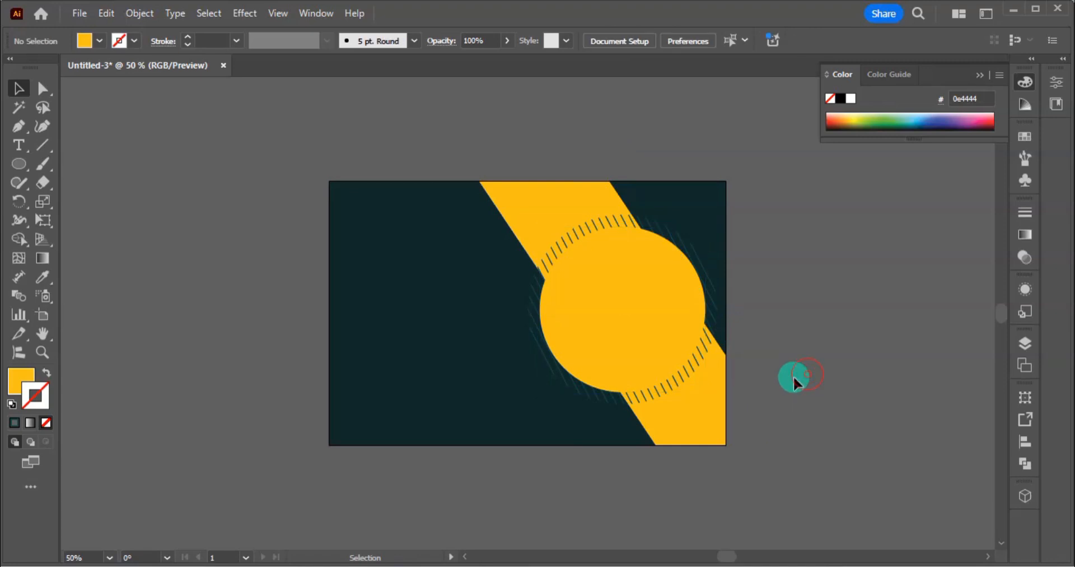
With the yellow circle selected, show the rulers and switch their units to pixels
left_click(663, 359)
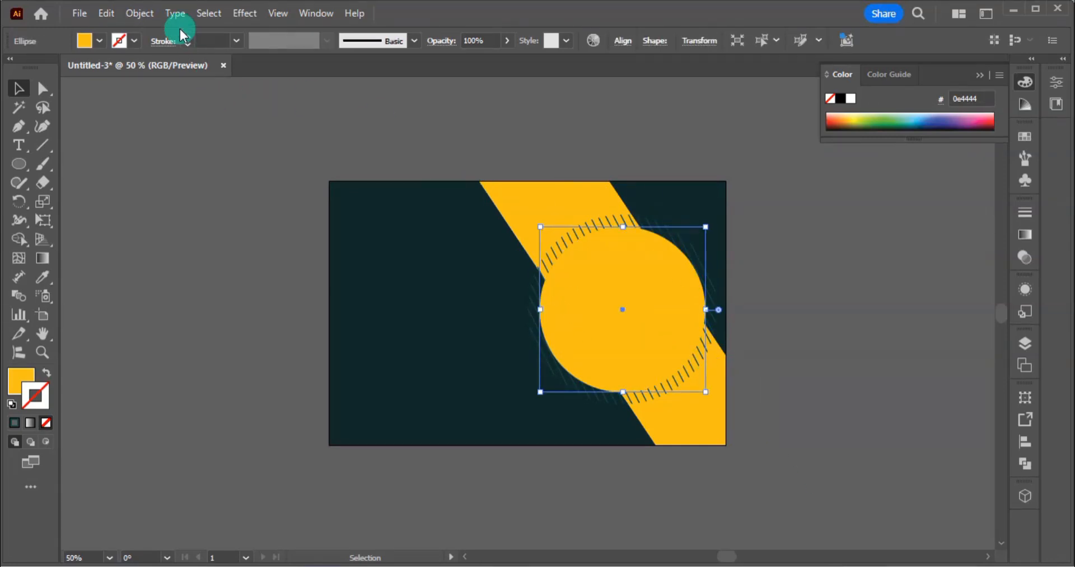
key("ctrl+h")
key("ctrl+r")
right_click(388, 79)
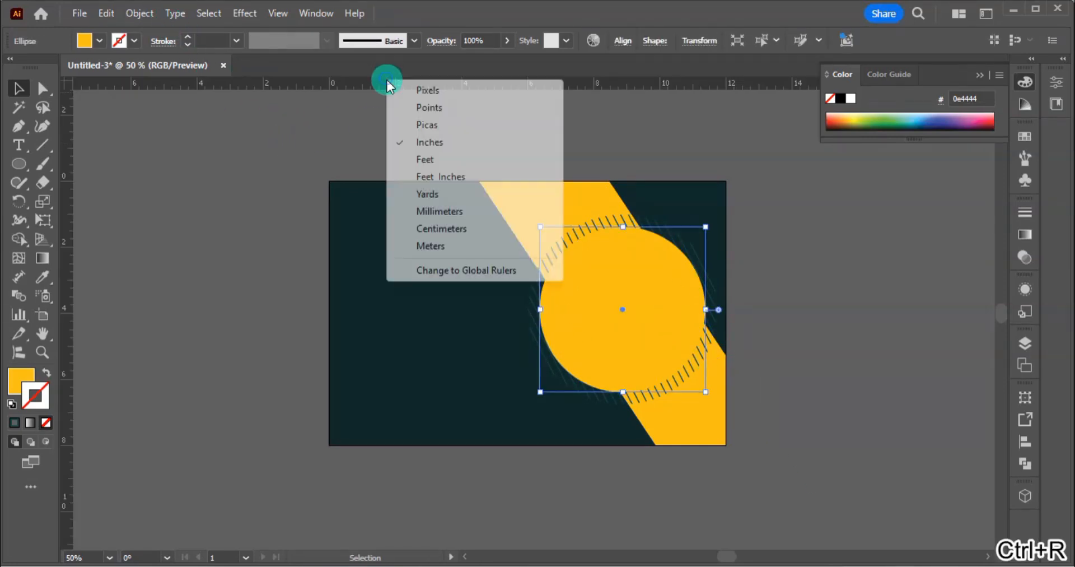
left_click(421, 89)
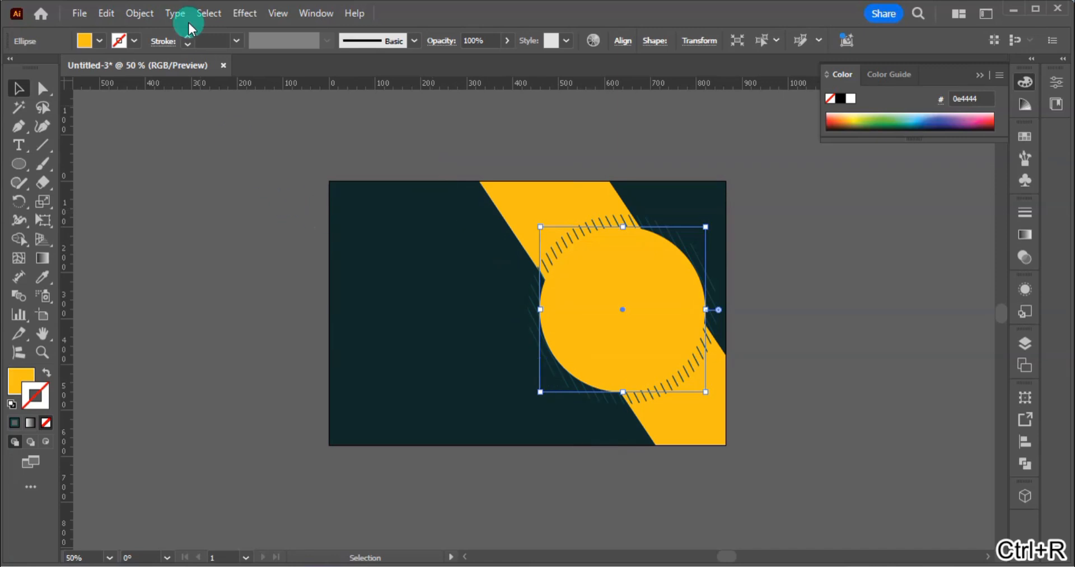
Offset the yellow circle's path by -11 px and fill the new inner circle with white
left_click(141, 13)
mouse_move(209, 440)
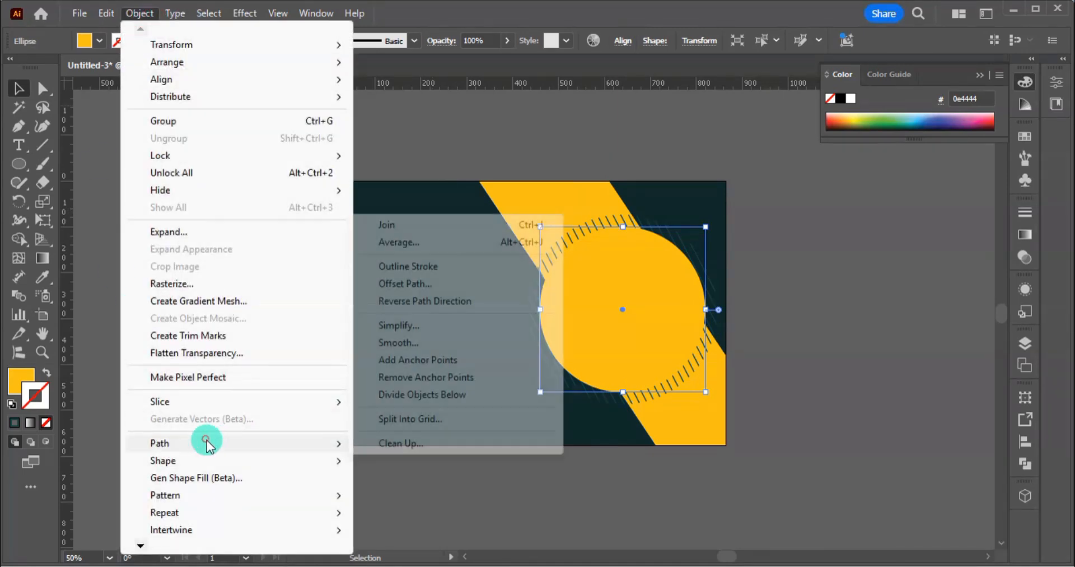
left_click(422, 289)
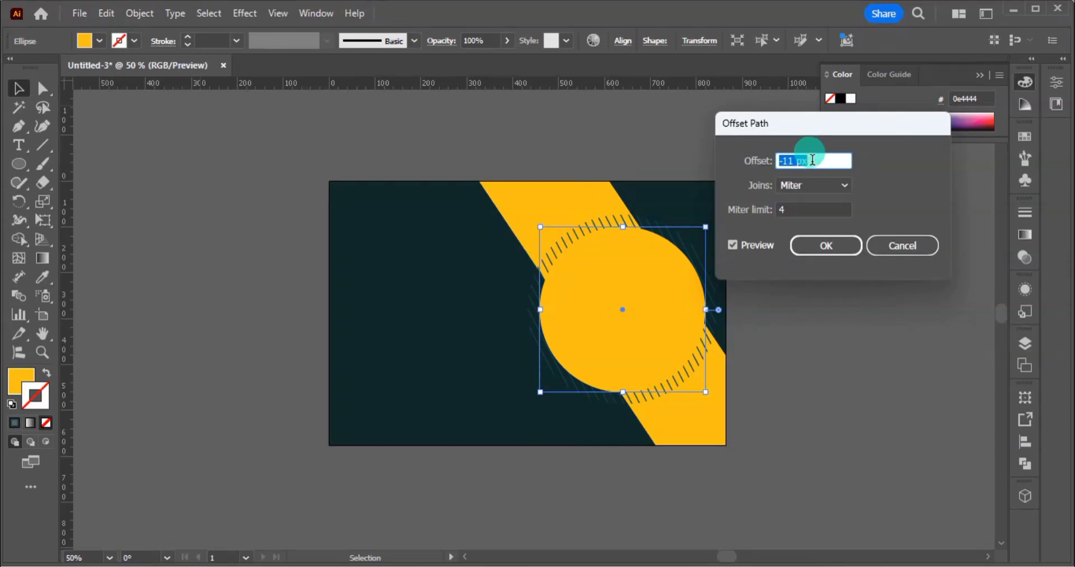
left_click(826, 242)
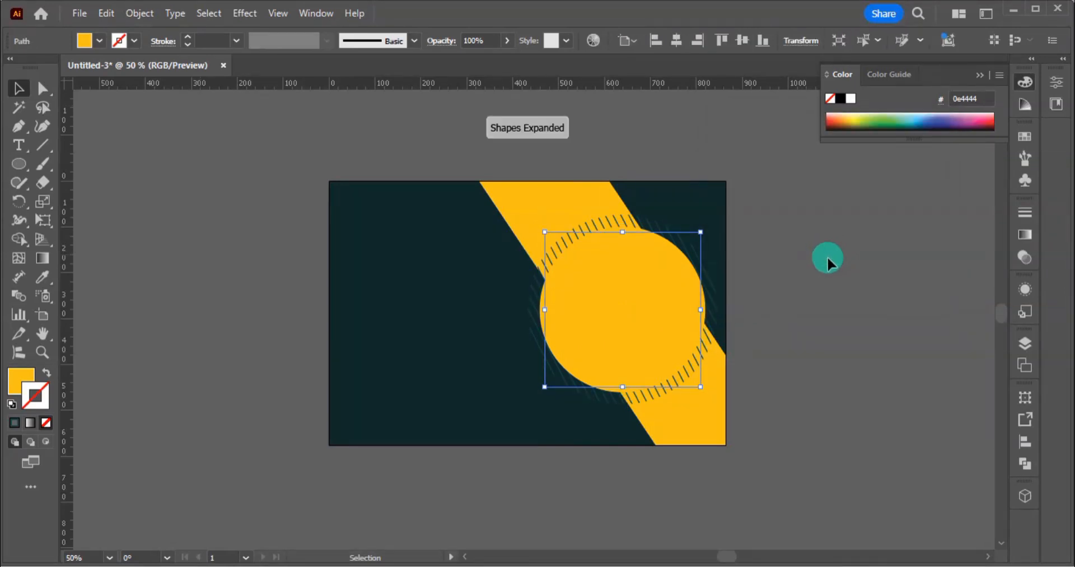
left_click(92, 40)
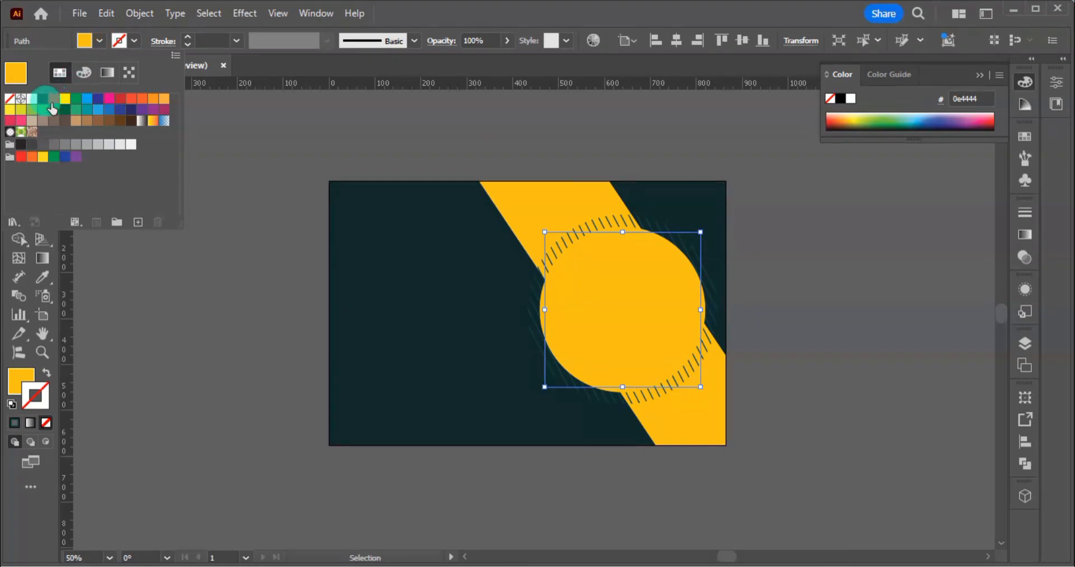
left_click(33, 100)
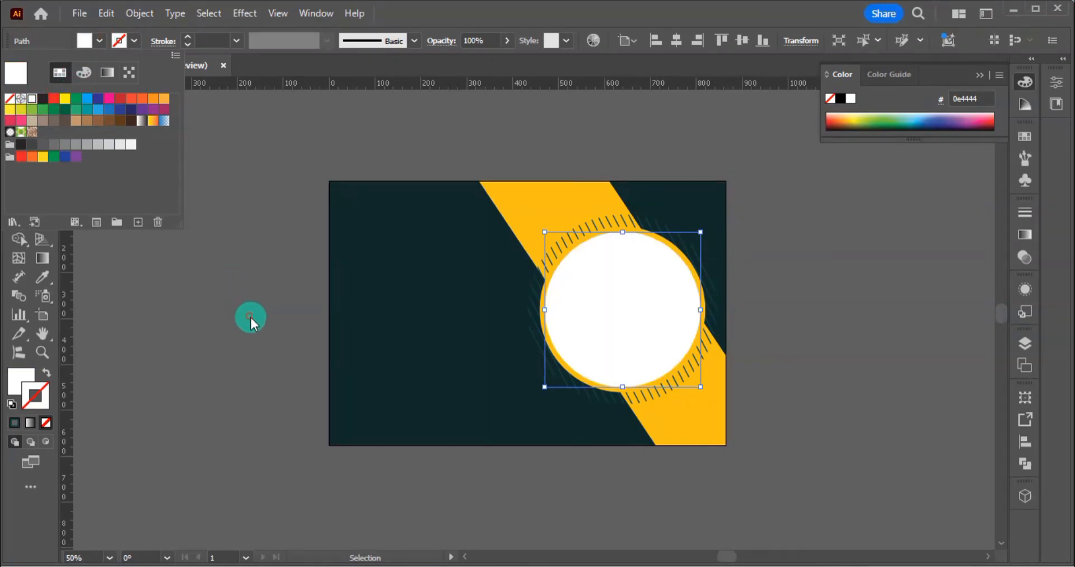
left_click(251, 318)
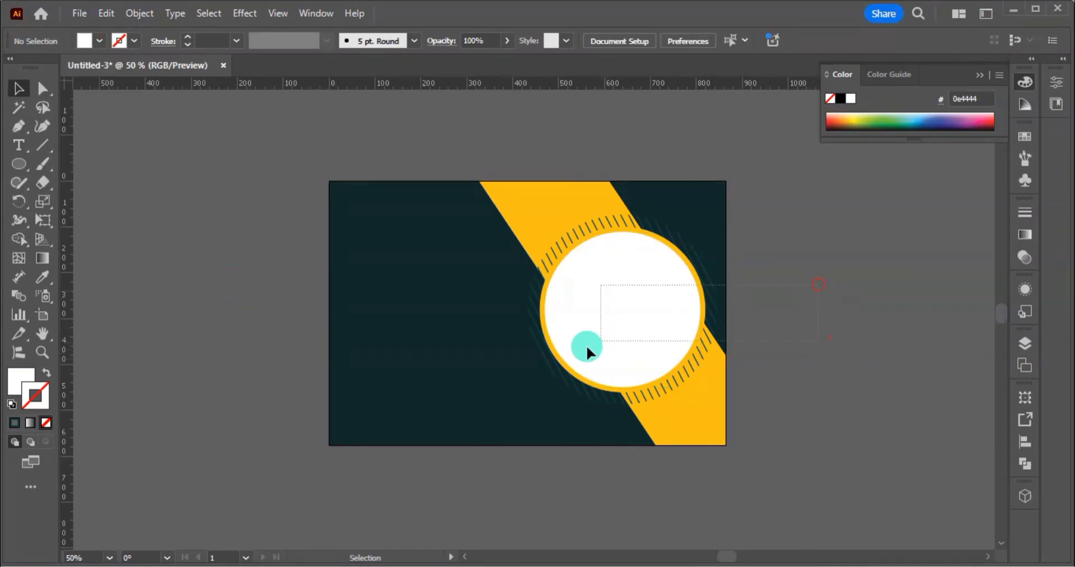
Group the white, yellow and hatched circles, leaving the diagonal band out of the group
left_click_drag(587, 347, 574, 349)
left_click(530, 207, "shift")
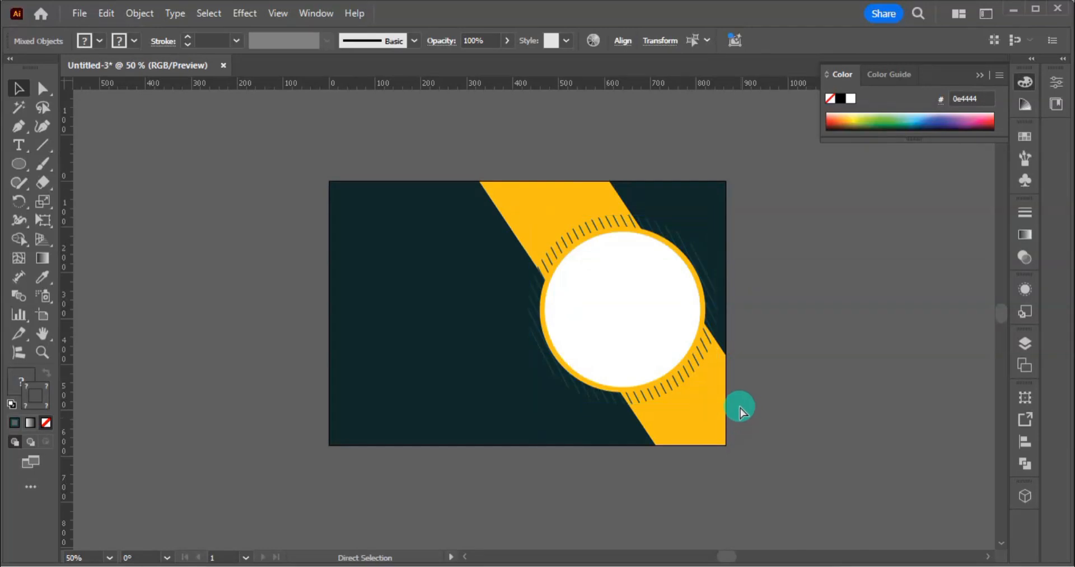
key("ctrl+g")
left_click(784, 384)
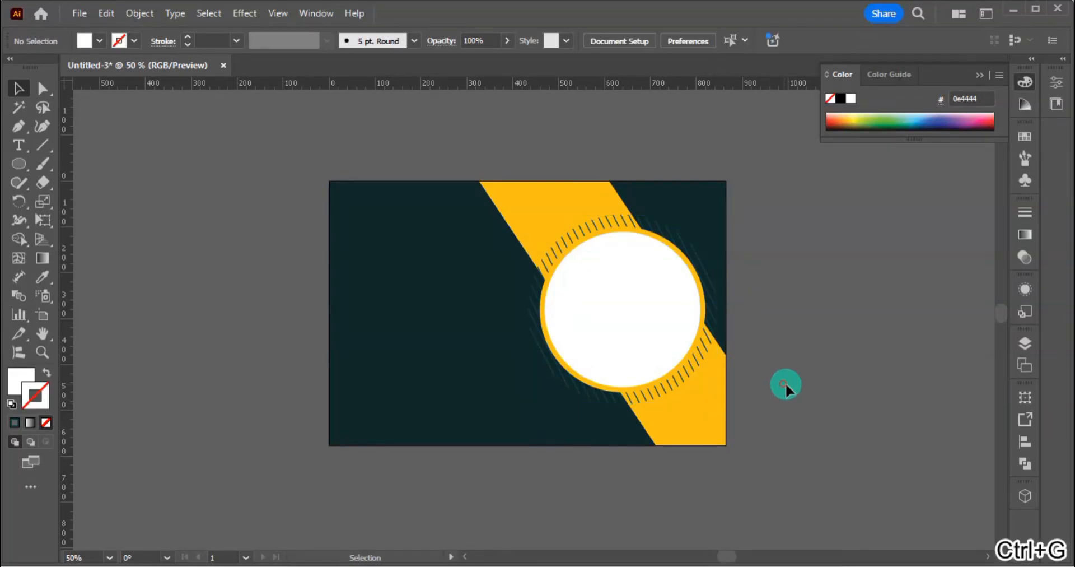
Paste the copied Mid Thinking Graphic logo and place it in the upper-left corner of the artboard
key("ctrl+0")
key("ctrl+minus")
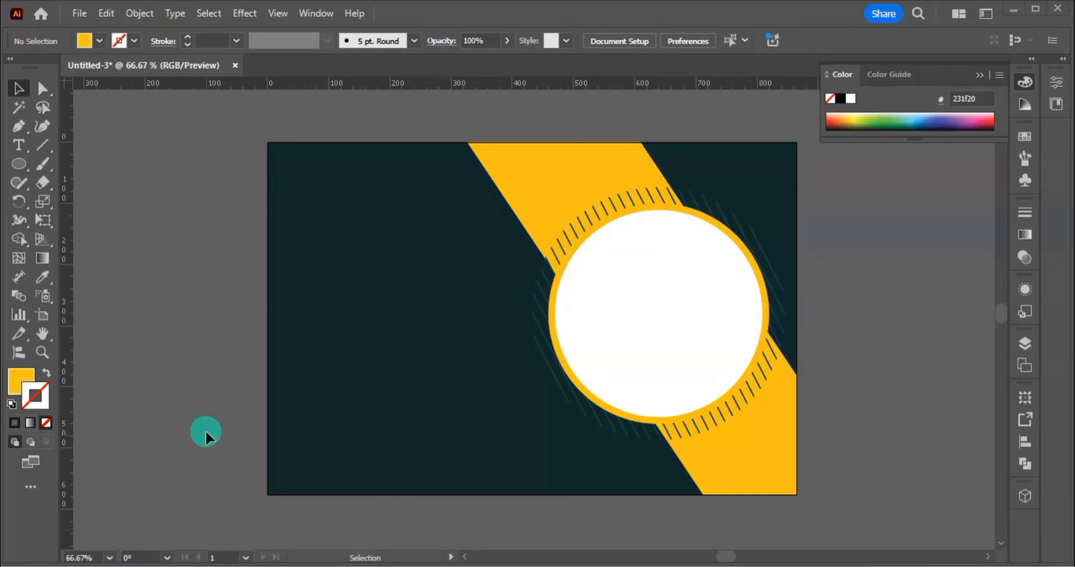
key("ctrl+0")
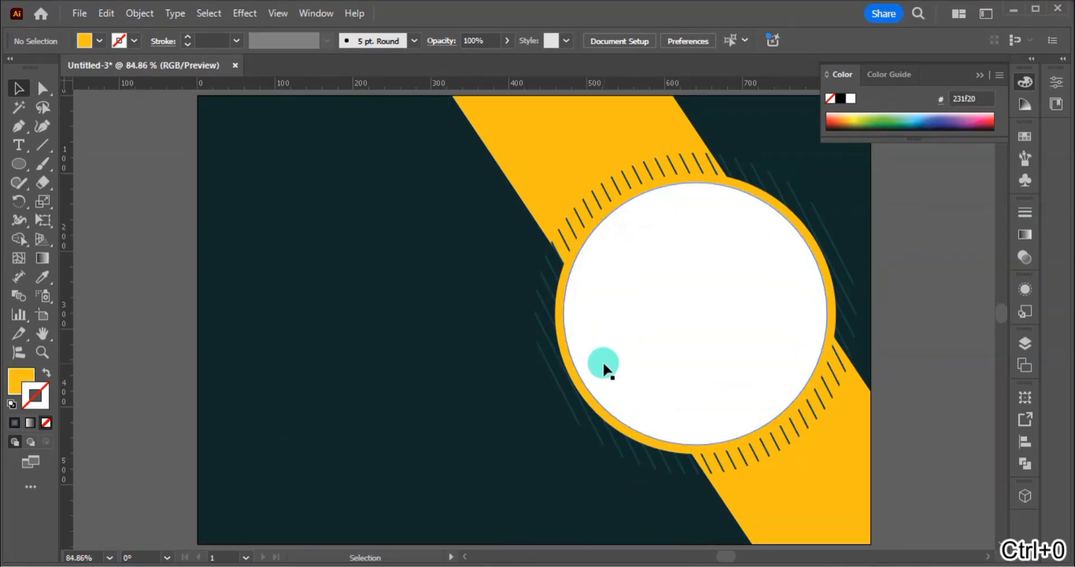
key("ctrl+v")
left_click_drag(499, 317, 272, 143)
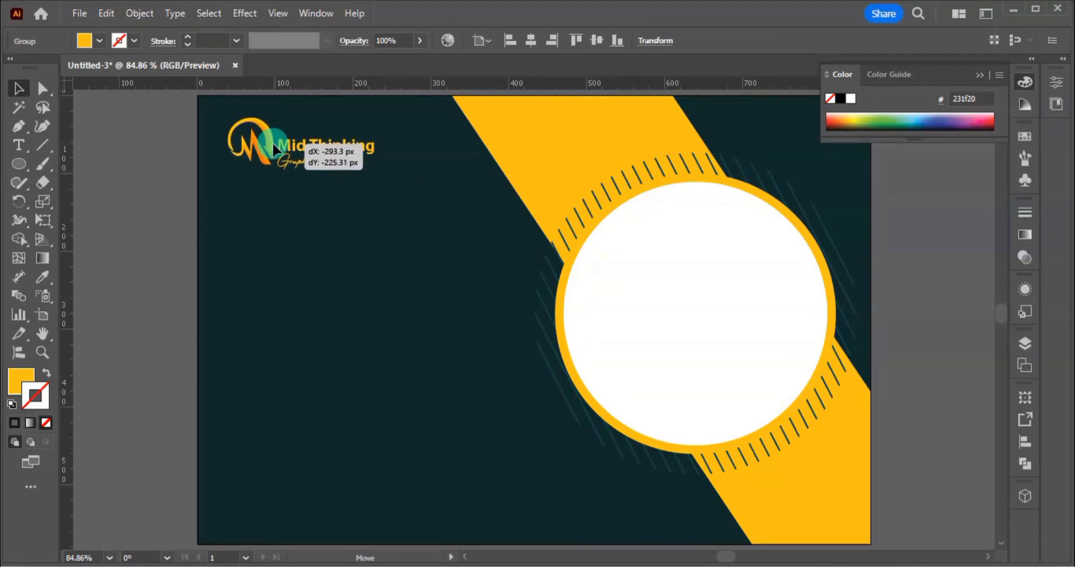
left_click(166, 246)
Add a three-line heading reading "Grow", "Online" and "Business" in the dark area beneath the logo
left_click_drag(266, 304, 374, 240)
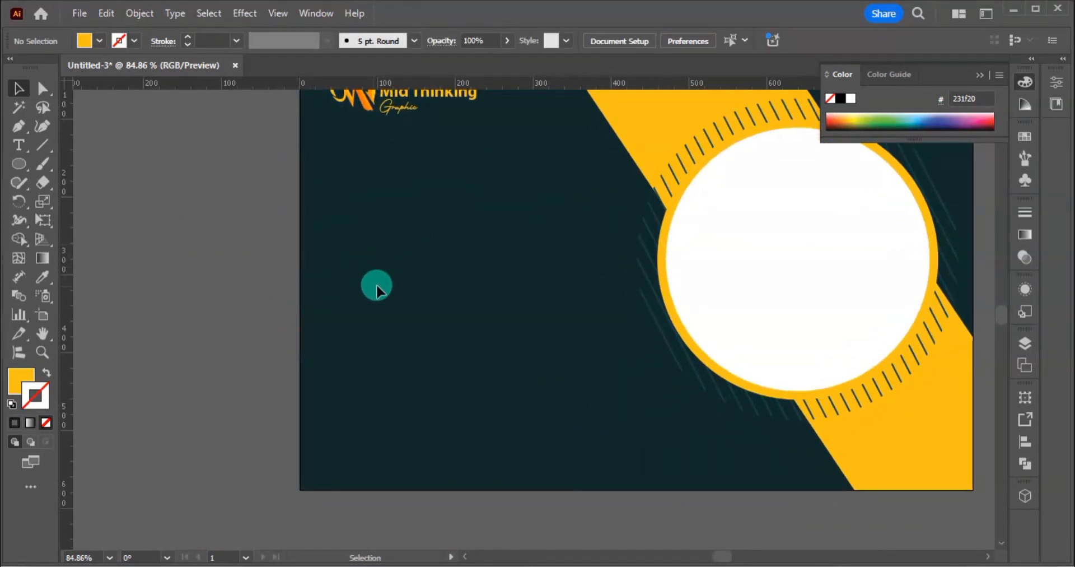
key("t")
left_click(372, 213)
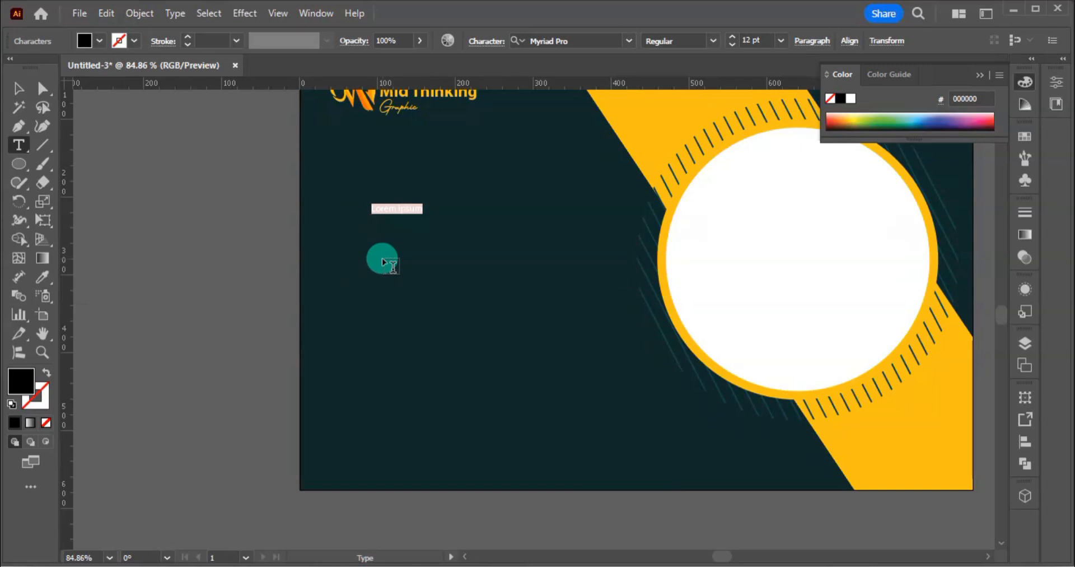
type("Grow")
key("Return")
type("C")
type("nline")
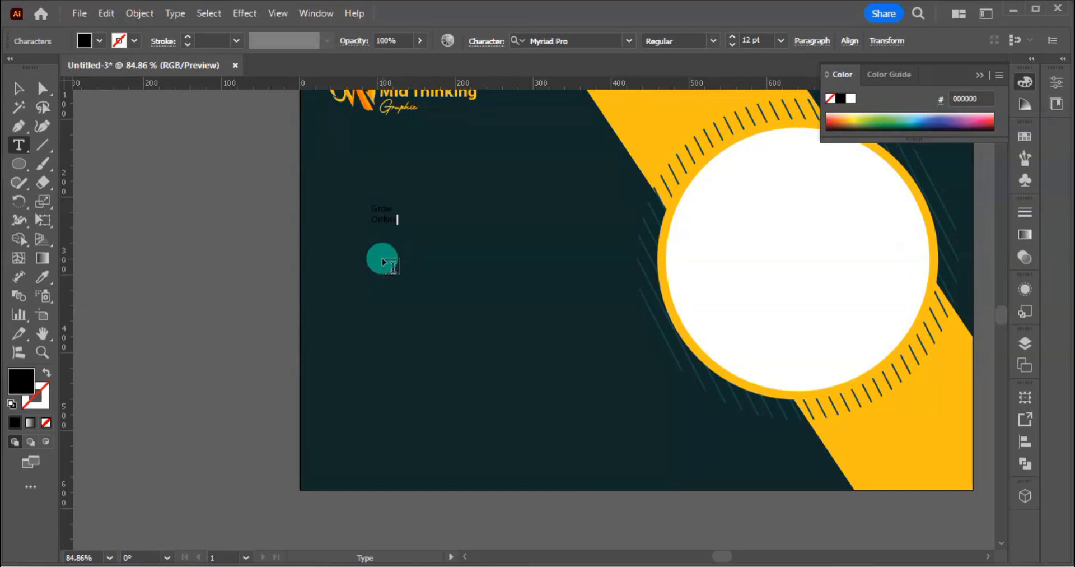
key("Return")
key("Escape")
Enlarge the heading to about 39.6 pt and set it in all caps
left_click_drag(407, 236, 477, 313)
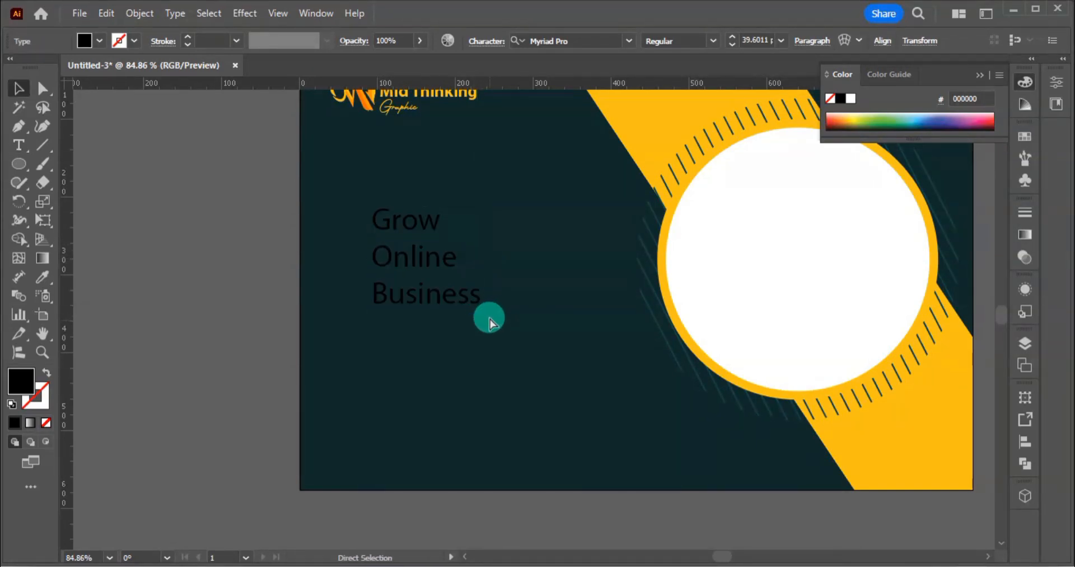
key("ctrl+t")
left_click(784, 273)
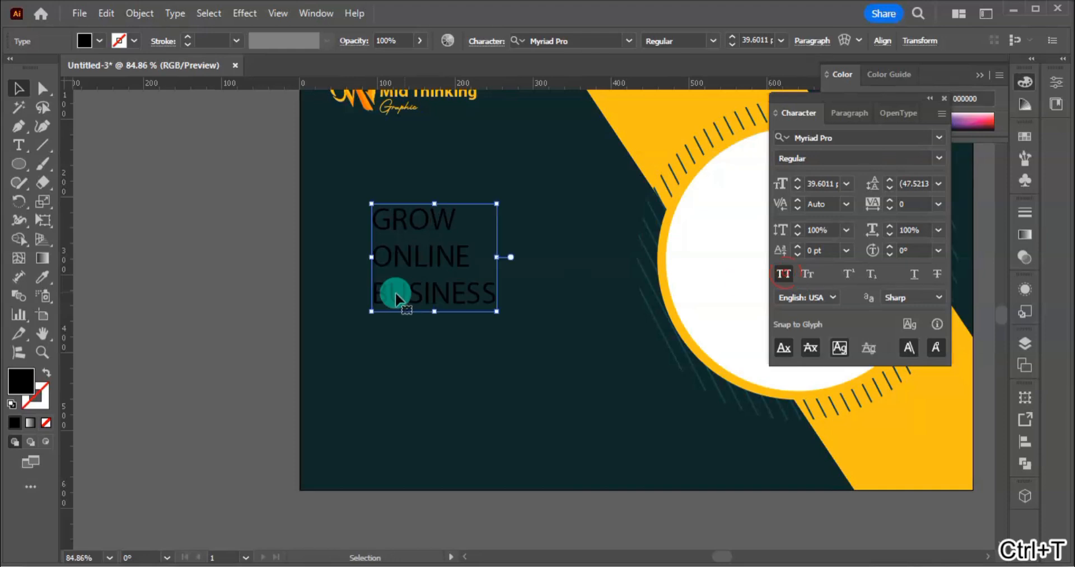
Place a spare copy of the heading outside the artboard's left edge and move the original up slightly
left_click(276, 294)
left_click_drag(435, 273, 198, 356)
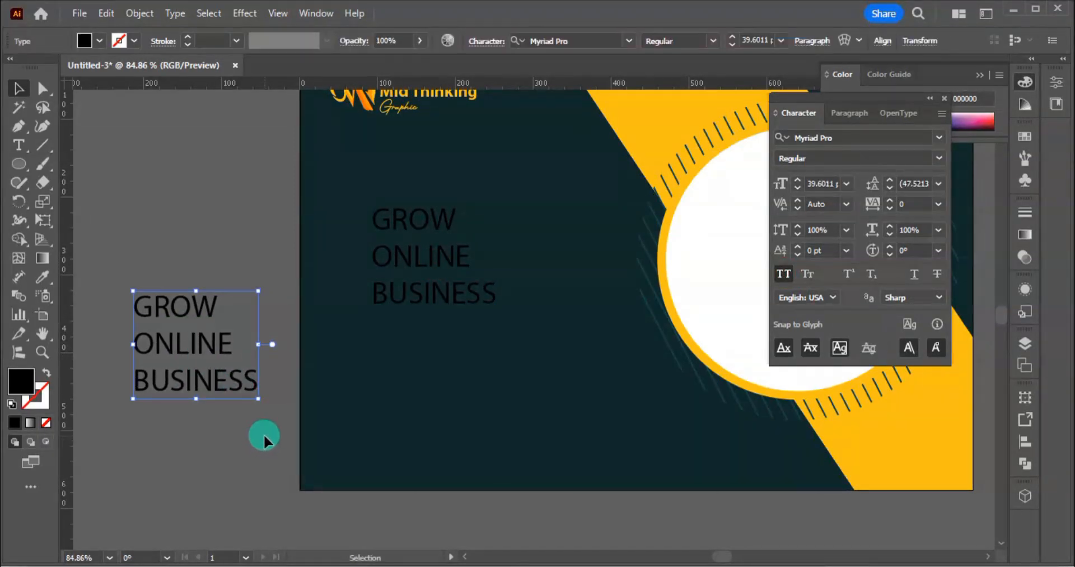
left_click_drag(434, 291, 431, 271)
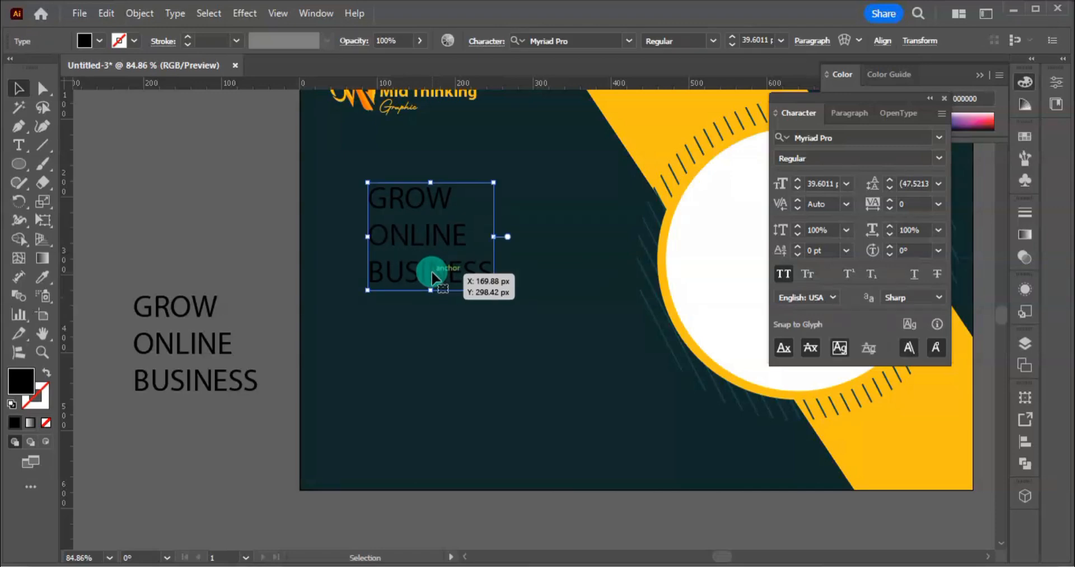
Colour the heading on the artboard with the yellow sampled from the diagonal band
left_click(42, 276)
left_click(627, 153)
key("v")
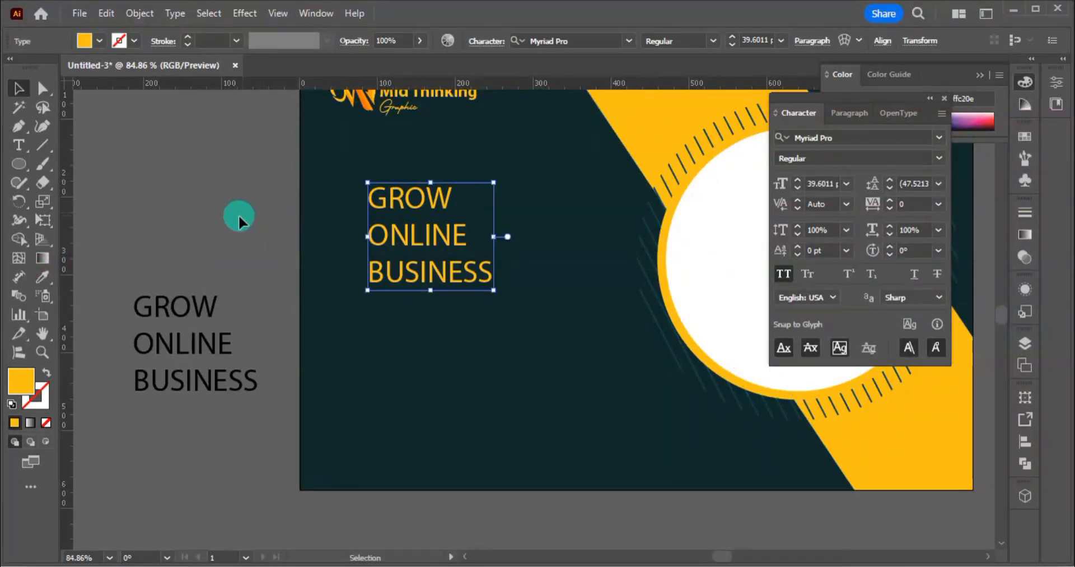
left_click(630, 40)
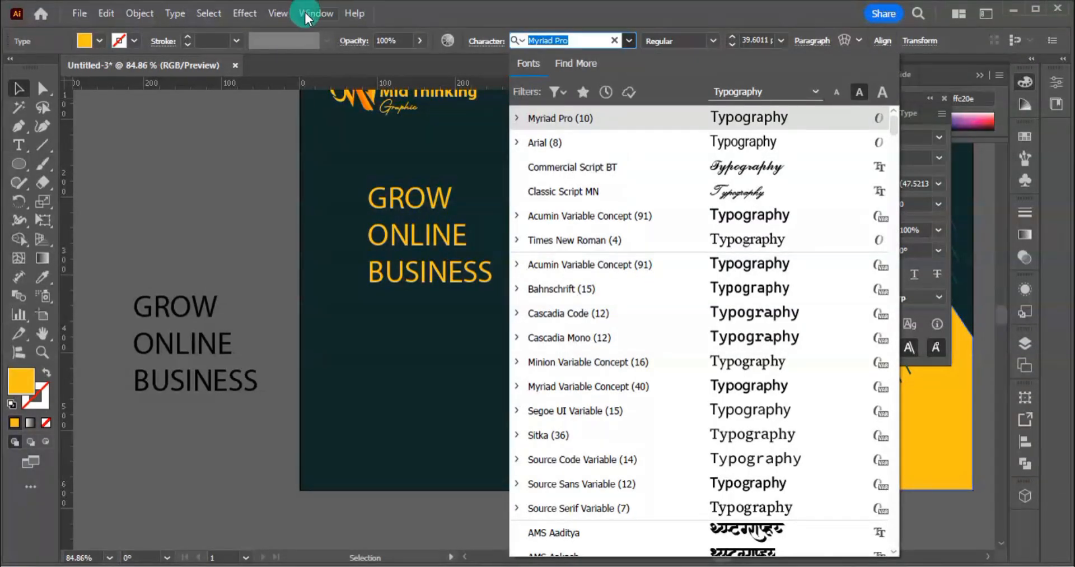
type("ari")
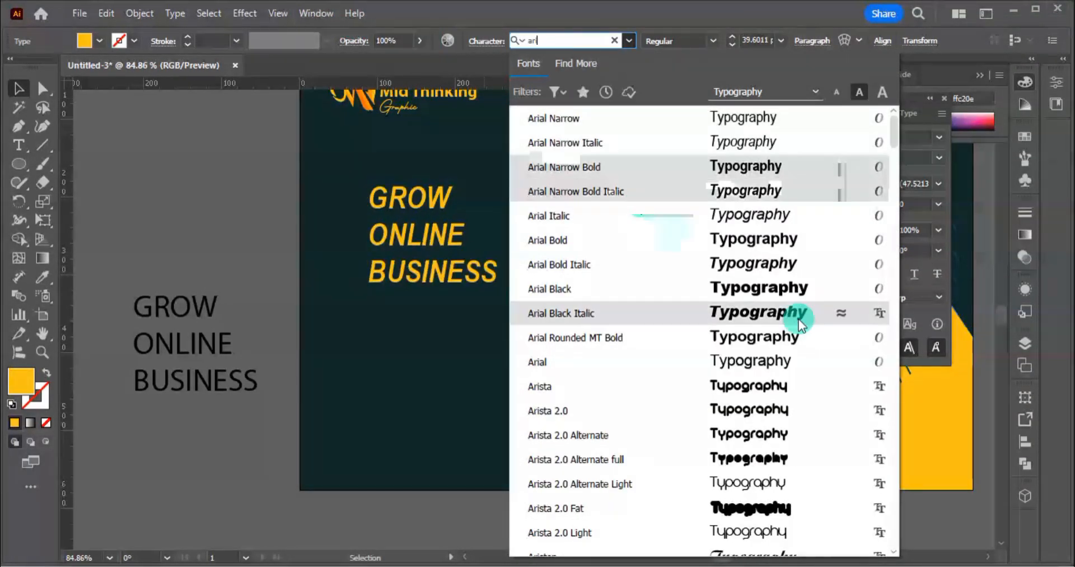
scroll(773, 353, "down", 6)
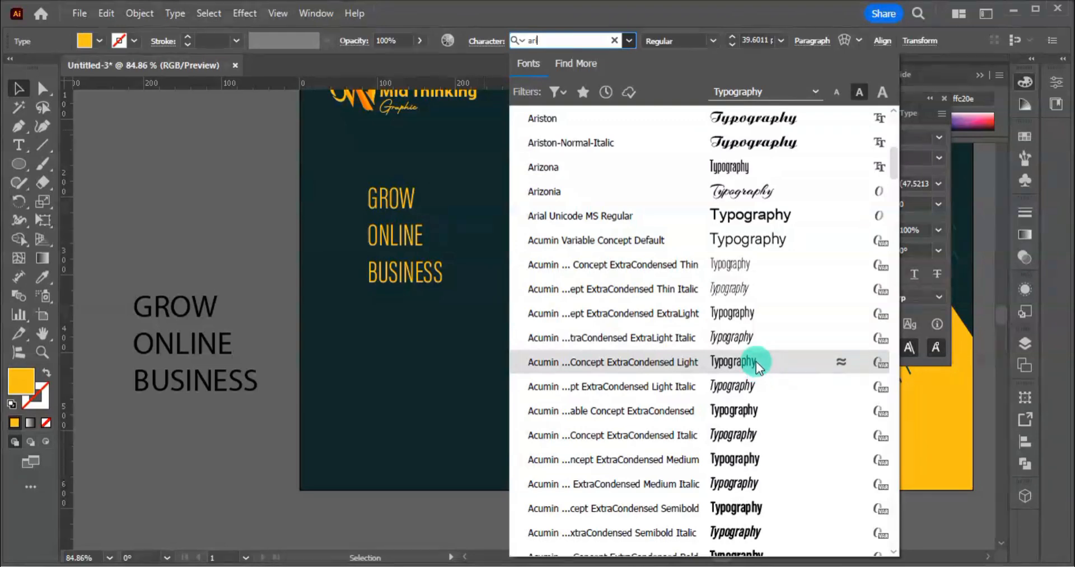
key("Escape")
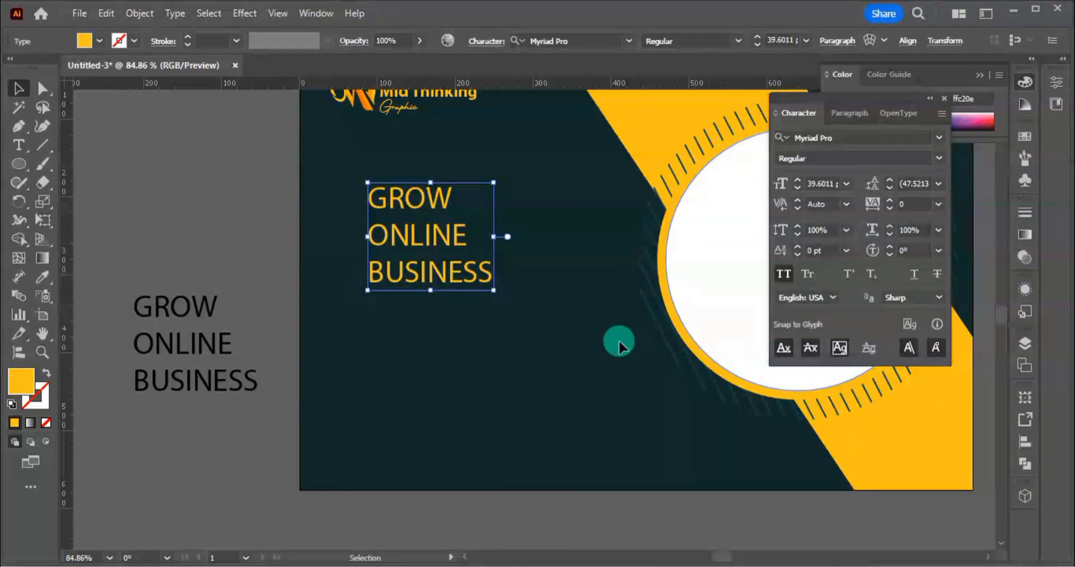
Set all the yellow heading's text in the Acumin Variable Concept ExtraCondensed Light font
double_click(433, 248)
key("ctrl+a")
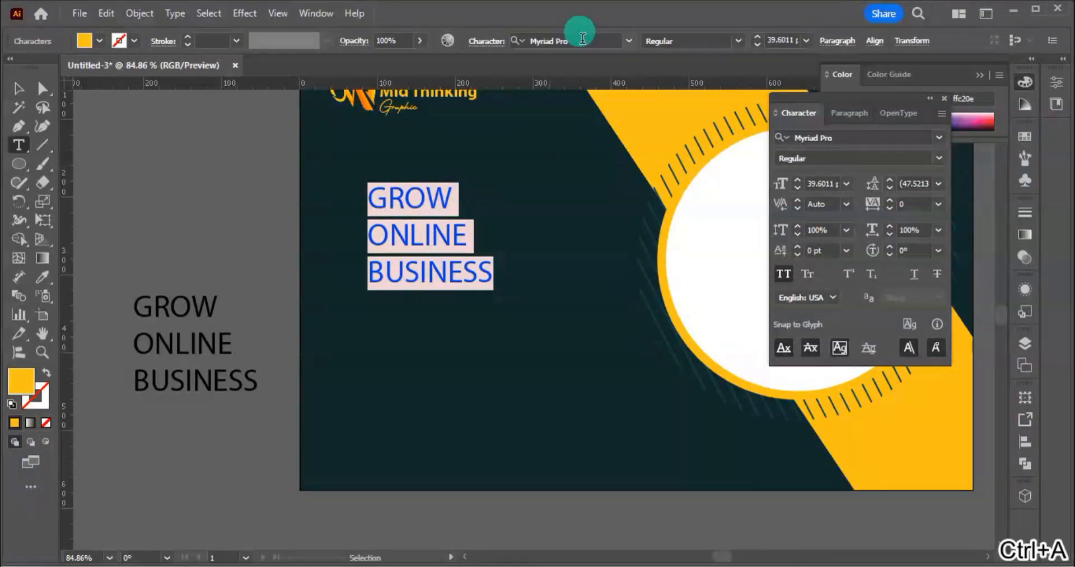
left_click(582, 38)
type("ari")
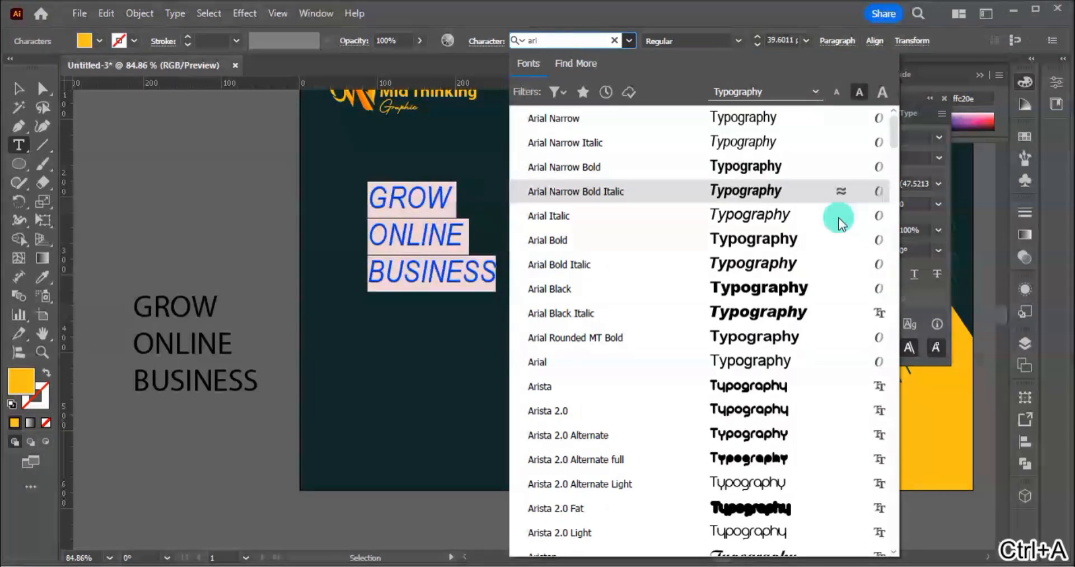
scroll(744, 336, "down", 7)
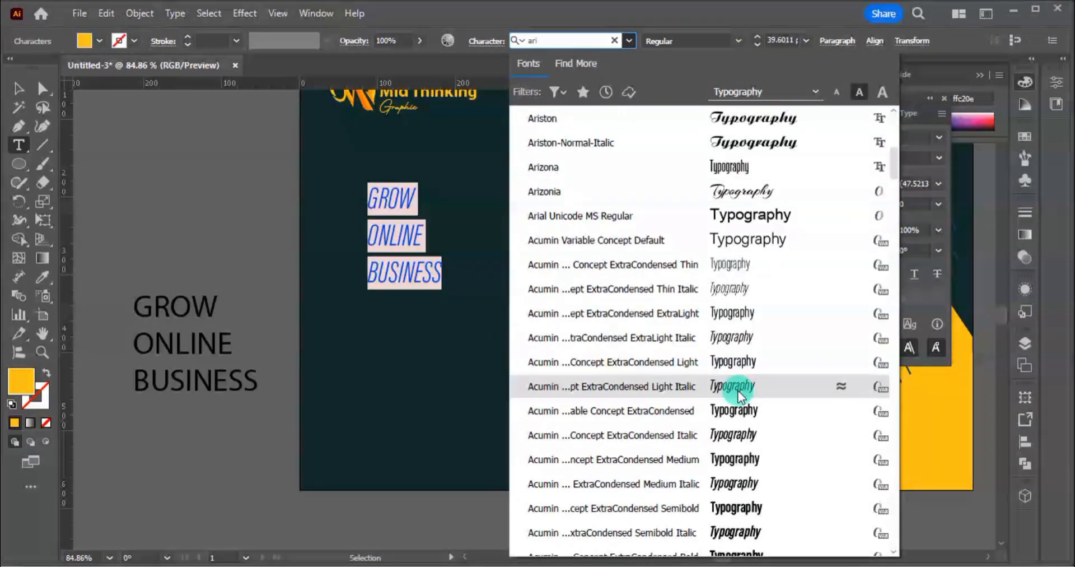
left_click(740, 362)
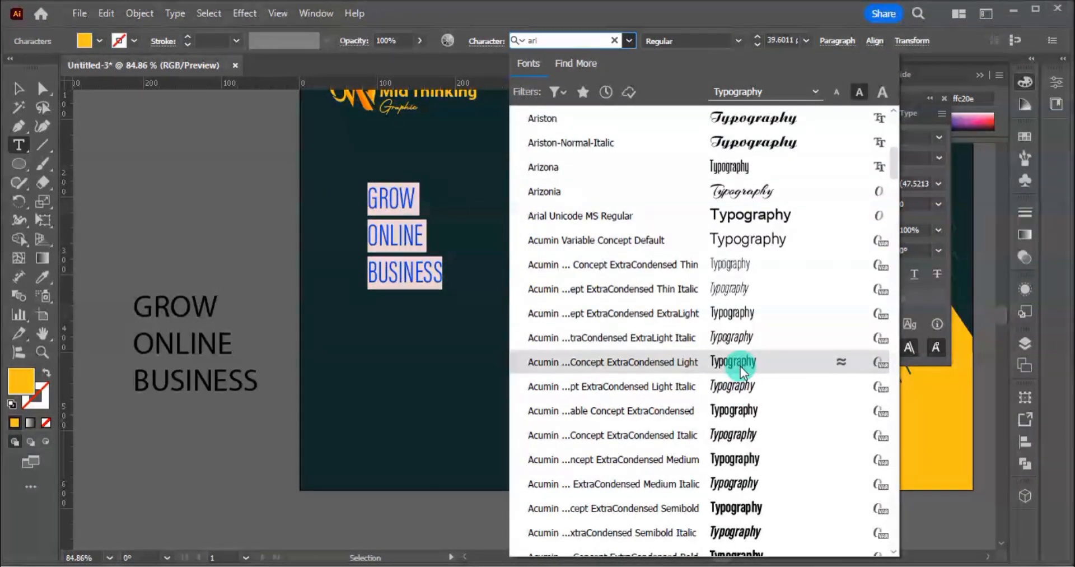
Set the words ONLINE and BUSINESS in the yellow heading to the ExtraCondensed Semibold style
double_click(386, 240)
left_click_drag(385, 239, 406, 264)
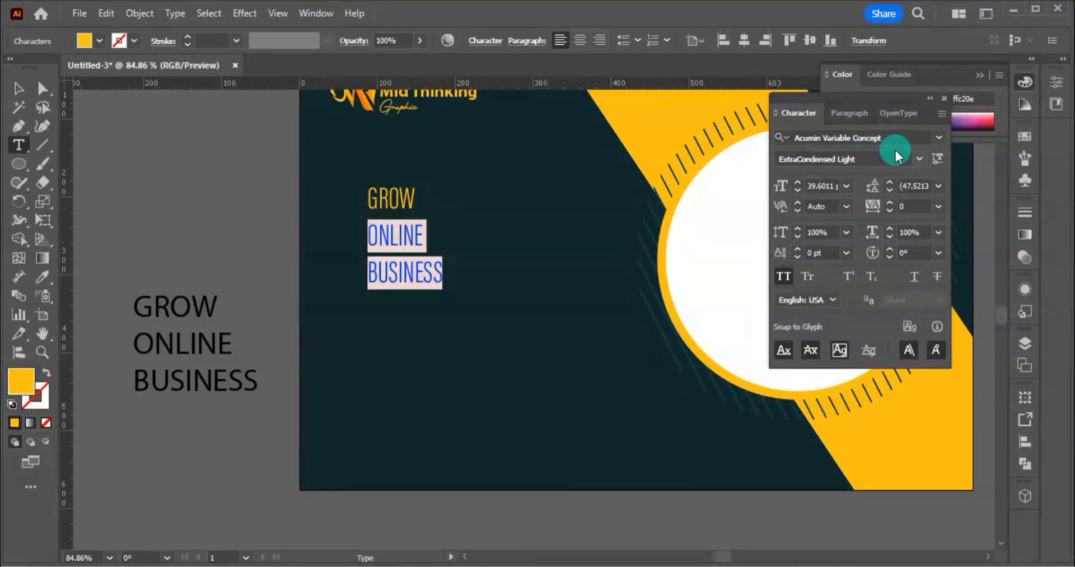
left_click(922, 159)
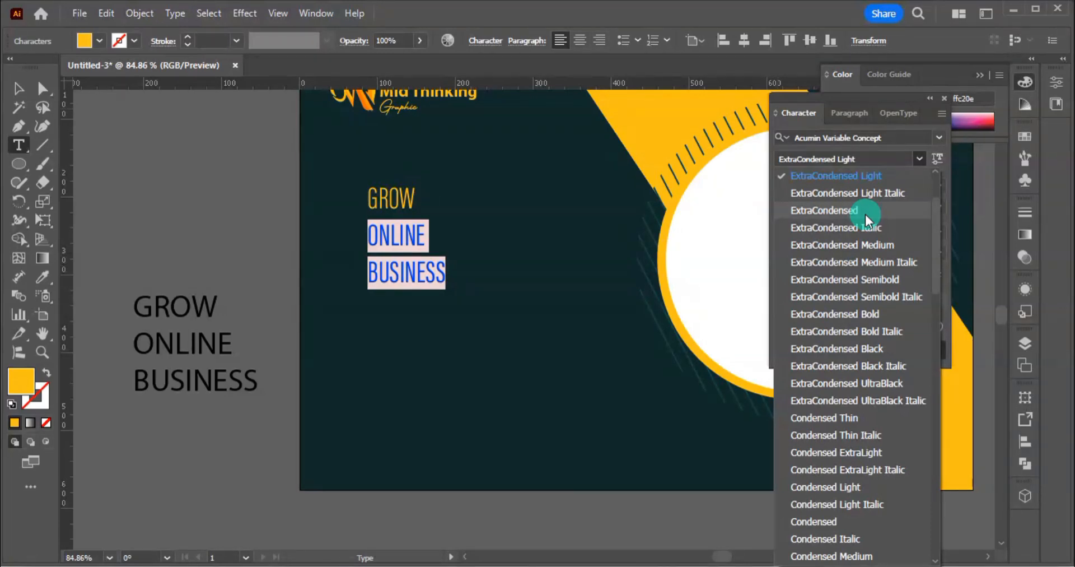
left_click(868, 279)
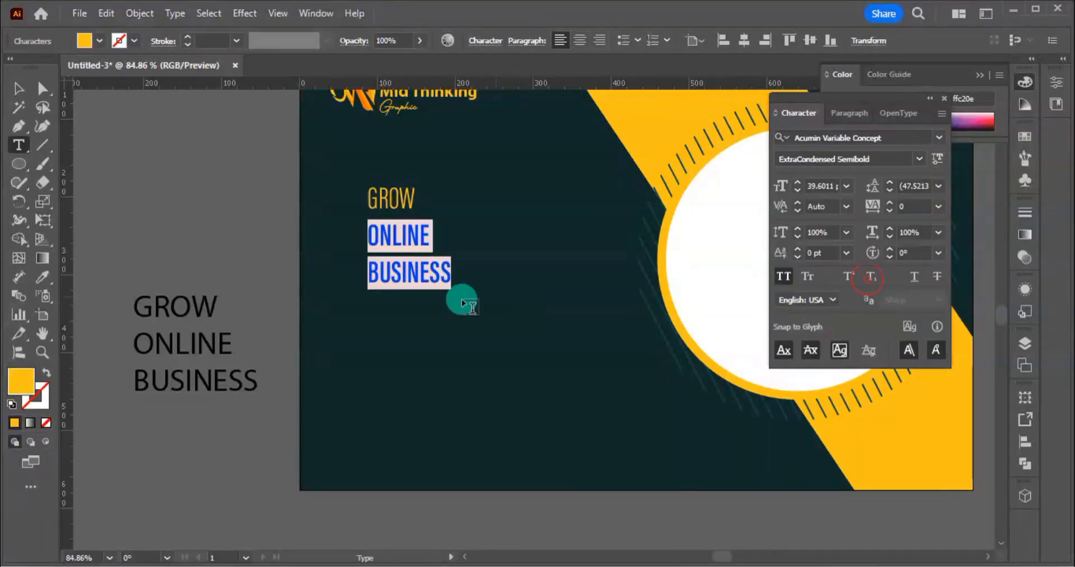
Set only the word BUSINESS in the yellow heading to the ExtraCondensed Black style
double_click(388, 275)
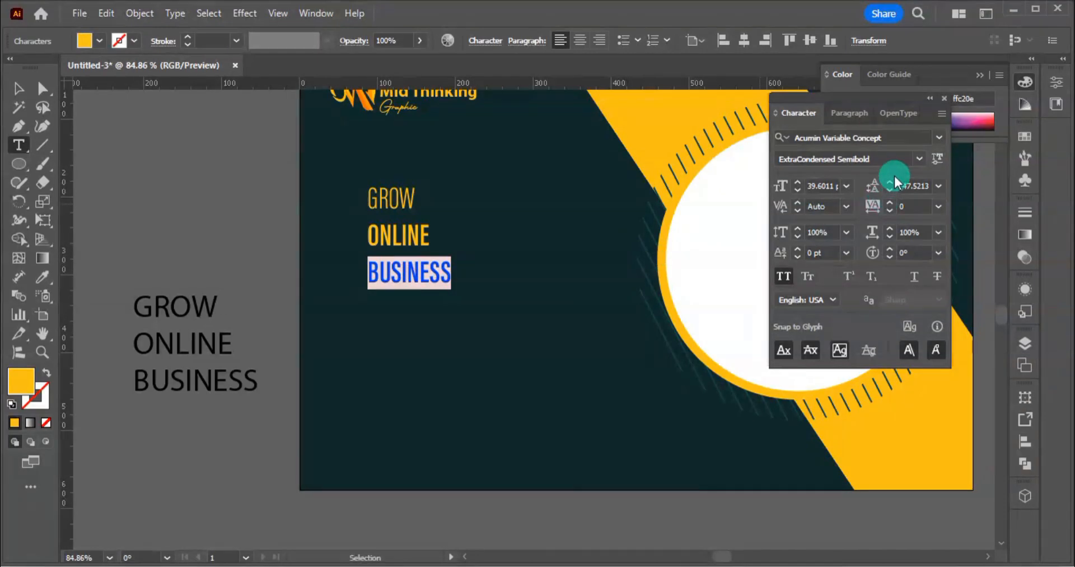
left_click(920, 159)
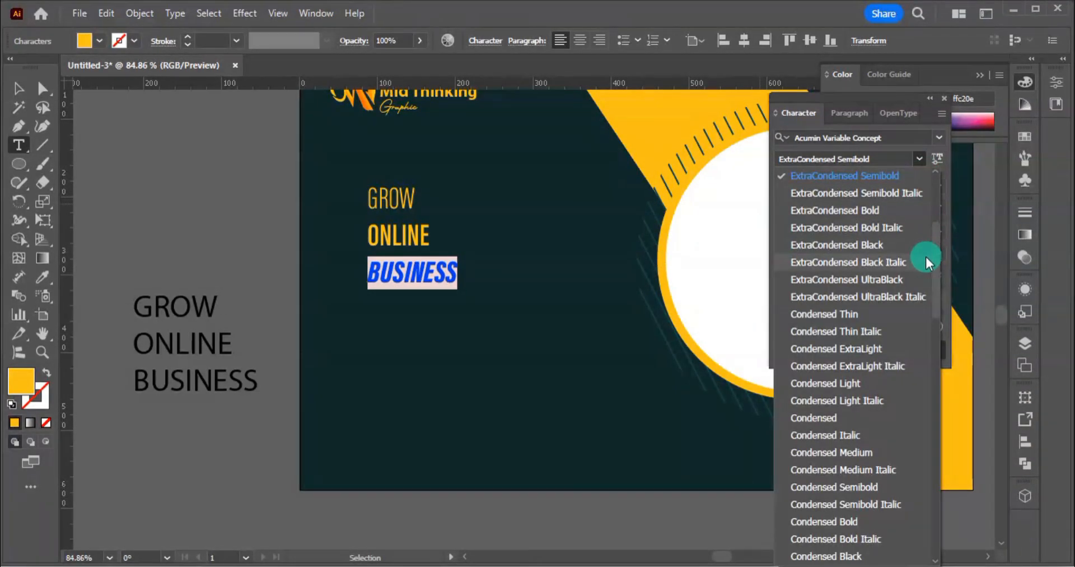
left_click(868, 244)
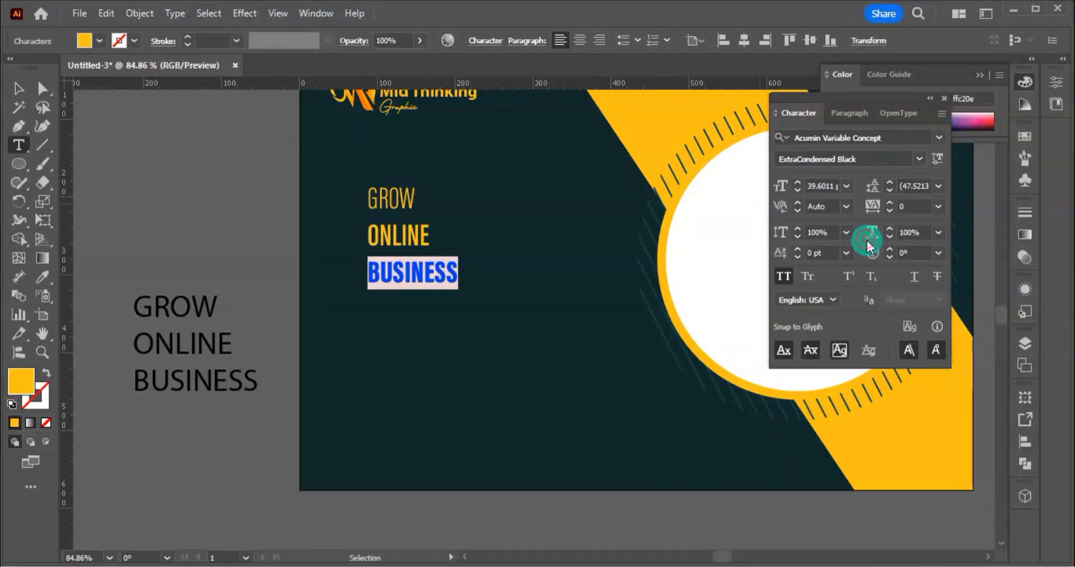
key("Escape")
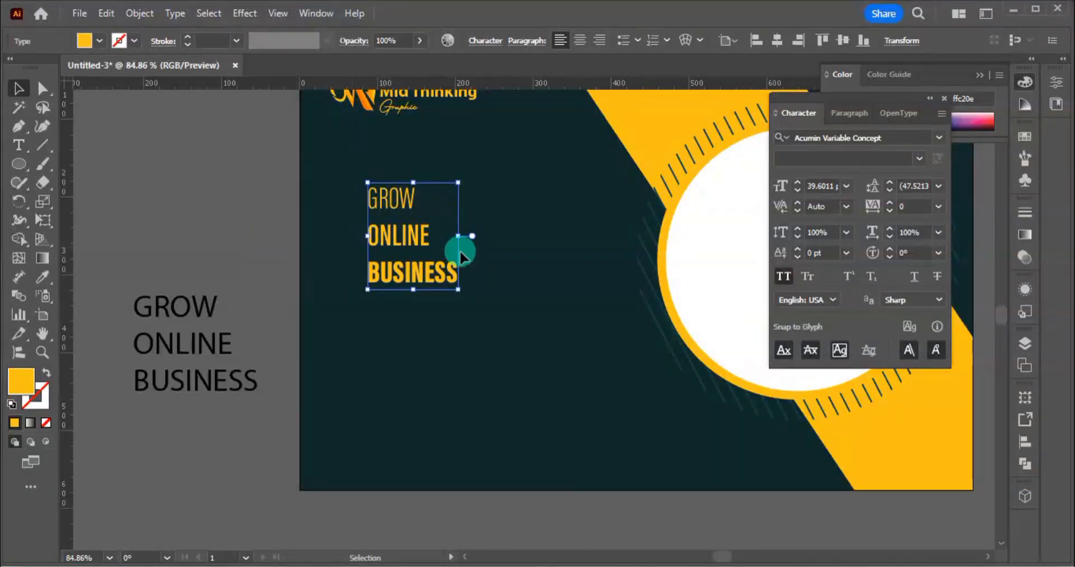
Set the yellow heading's tracking to 100 and enlarge the heading to about 66.4 pt
left_click(910, 206)
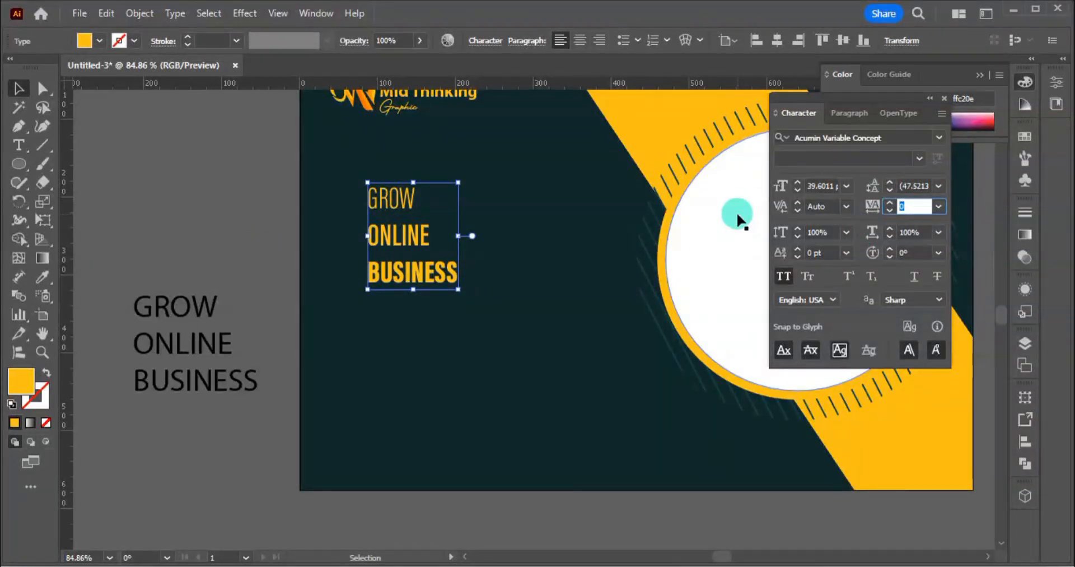
key("Return")
left_click_drag(423, 180, 423, 130)
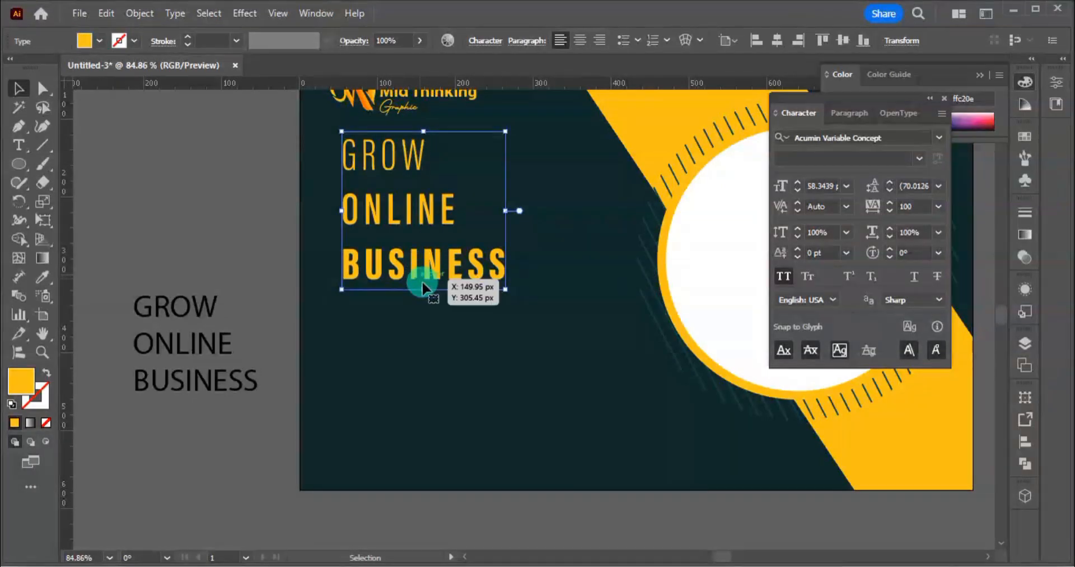
left_click_drag(420, 284, 446, 274)
Move the logo slightly right so its left edge lines up with the heading
key("space")
left_click_drag(248, 178, 232, 268)
left_click_drag(343, 180, 355, 183)
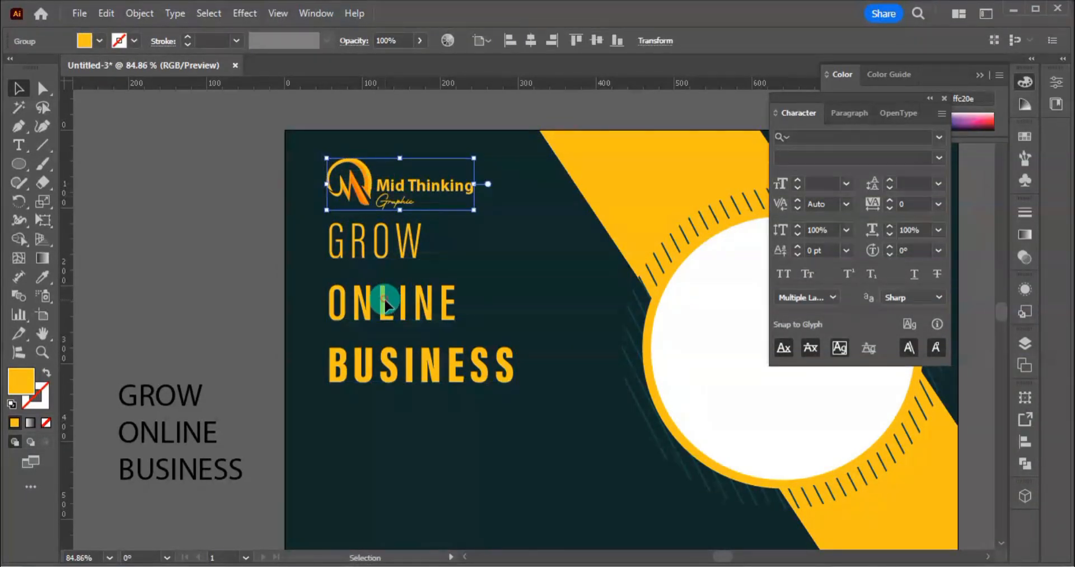
Tighten the leading of all three yellow heading lines to about 59.7 pt
double_click(385, 298)
key("ctrl+a")
key("alt+Up")
key("alt+Up")
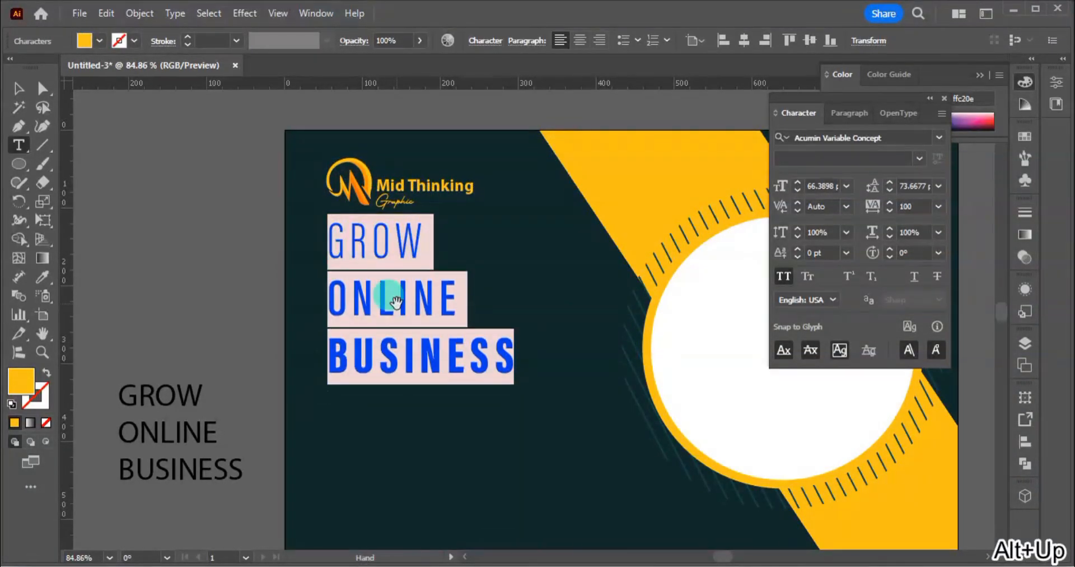
key("alt+Up")
key("alt+Up")
key("alt+Up")
key("alt+Up")
key("alt+Up")
key("alt+Up")
key("alt+Up")
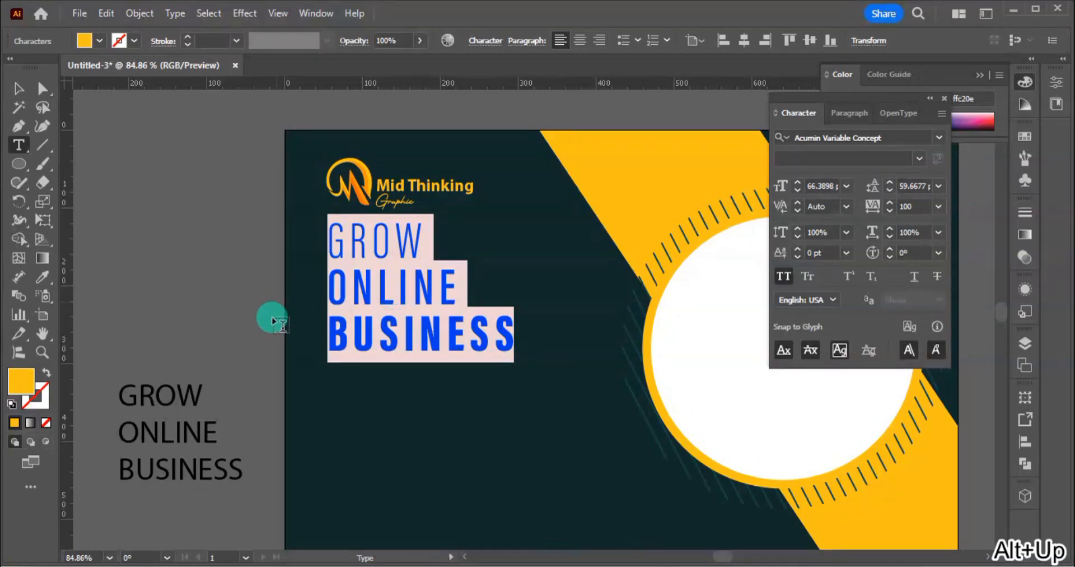
key("Escape")
left_click(232, 285)
Copy the spare black heading onto the artboard below the yellow heading and replace its text with WITH US
key("ctrl+0")
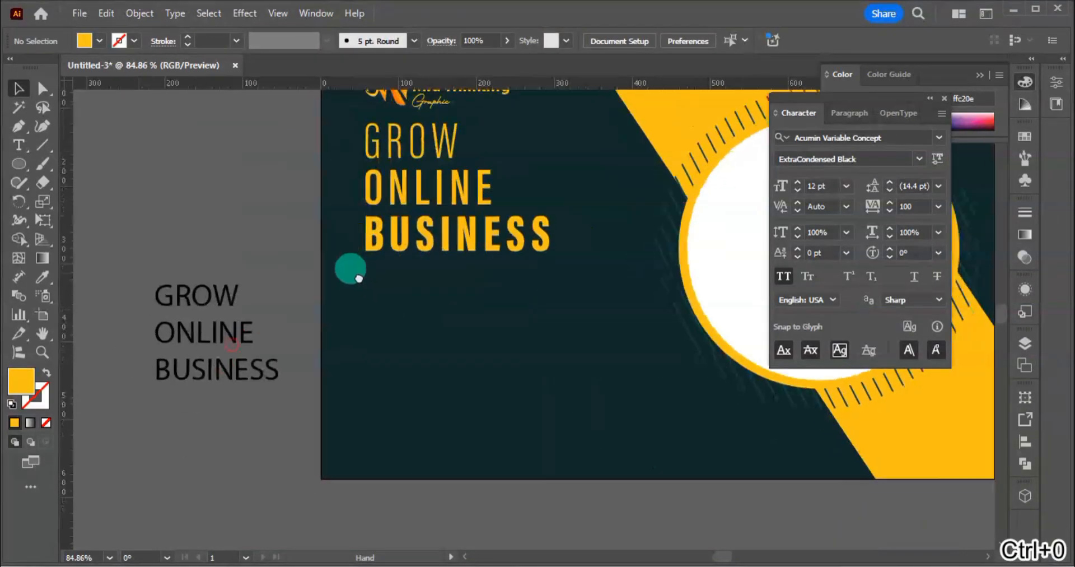
left_click(228, 318)
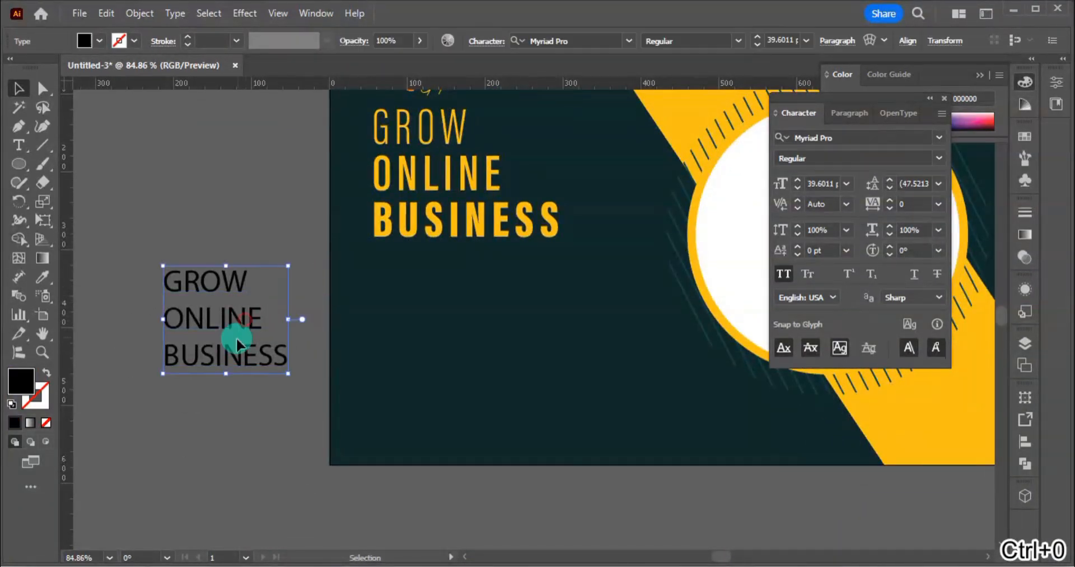
left_click_drag(228, 318, 439, 329)
double_click(438, 329)
key("ctrl+a")
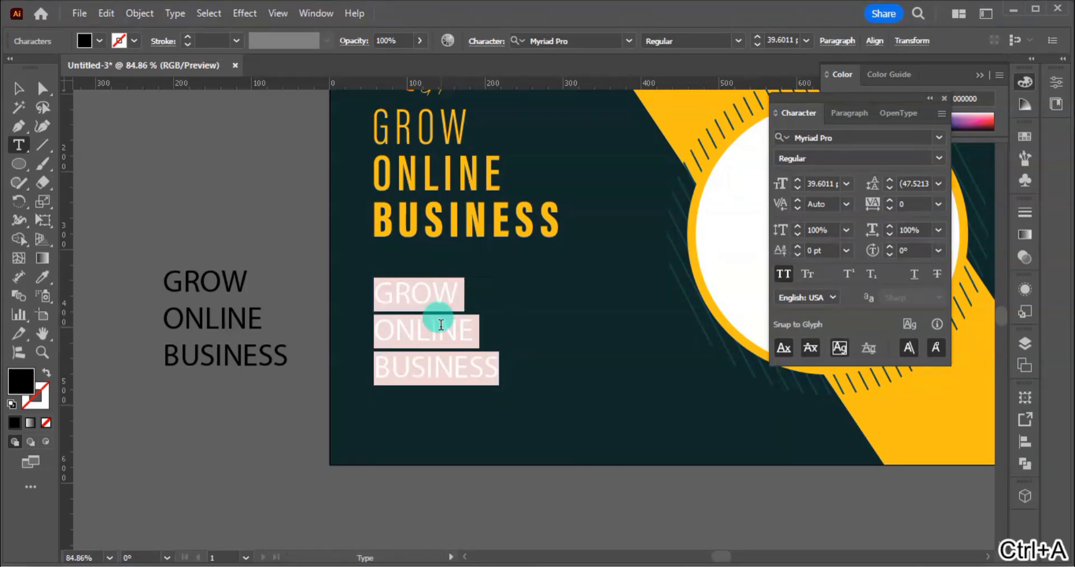
type("WITH")
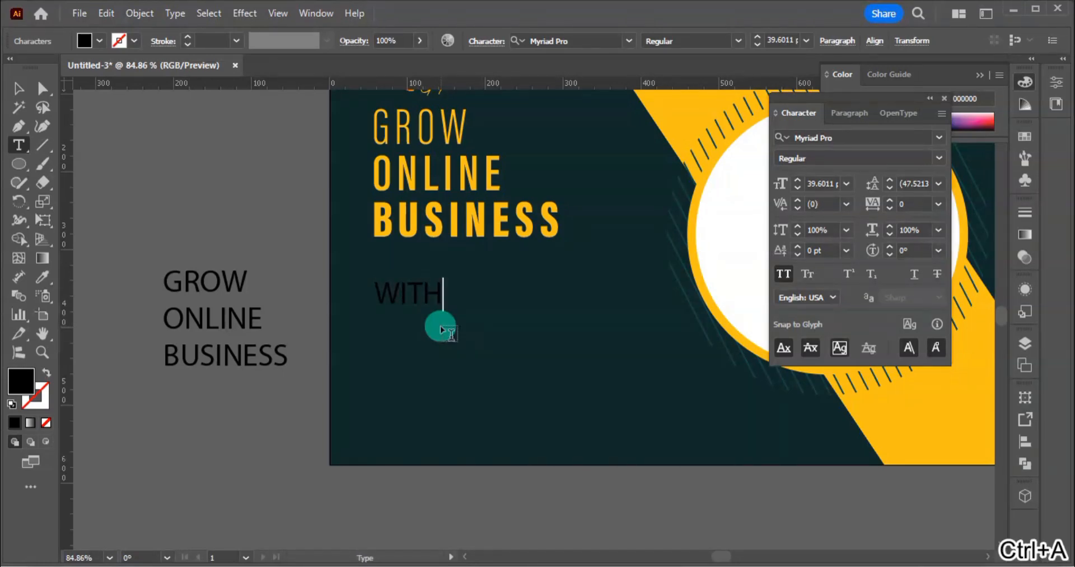
type(" US")
key("Escape")
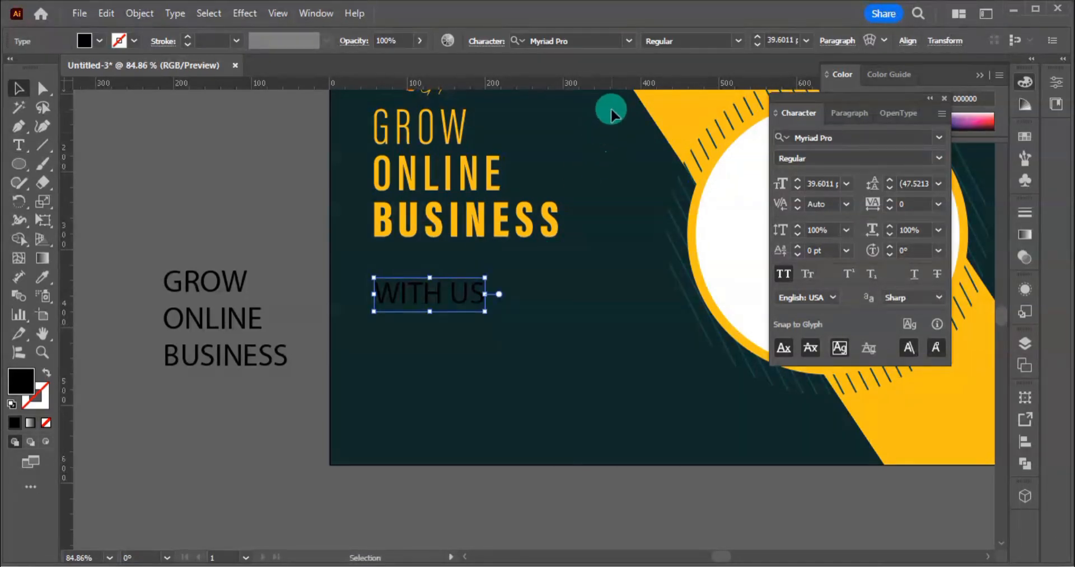
Set the WITH US text to Myriad Pro Bold with a vertical scale of 125%
left_click(628, 40)
left_click(738, 41)
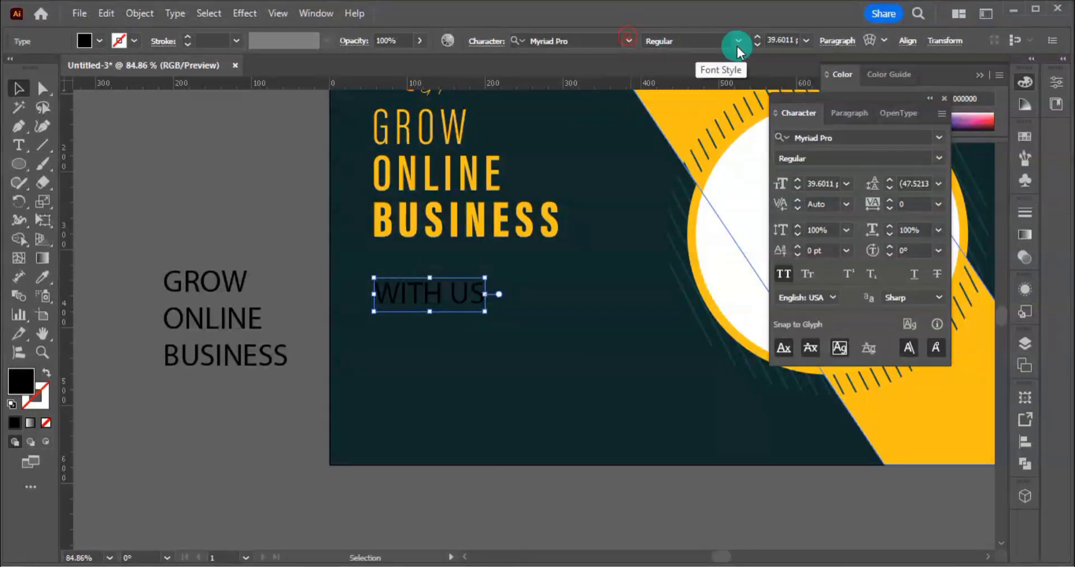
left_click(682, 196)
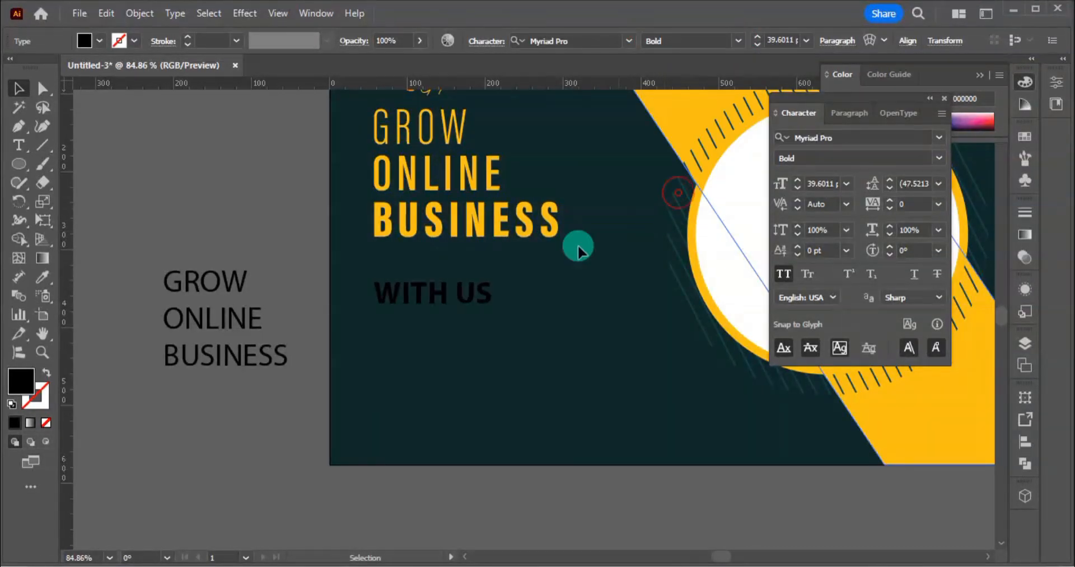
left_click(819, 230)
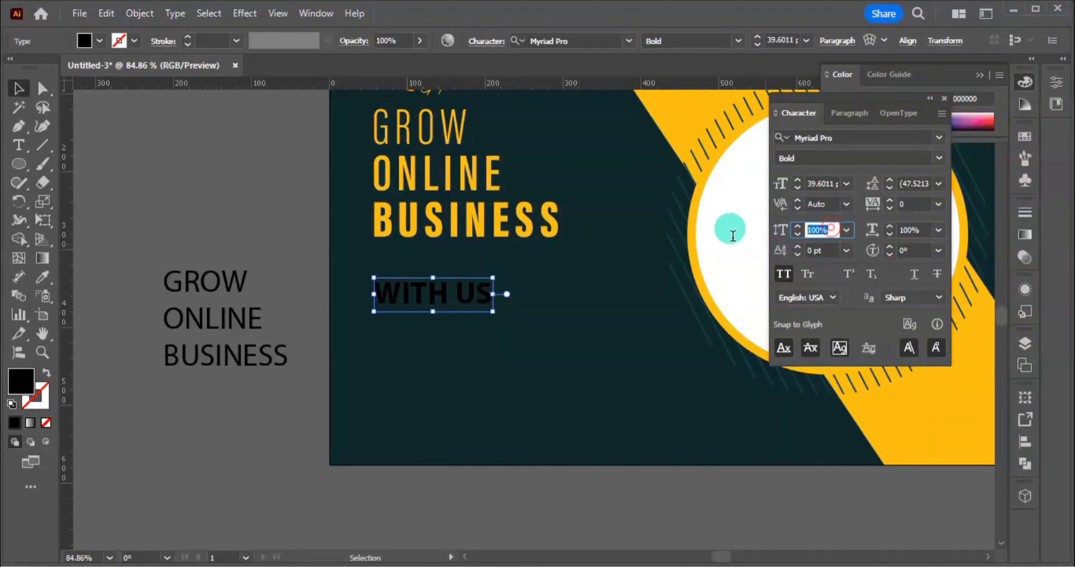
type("125")
key("Return")
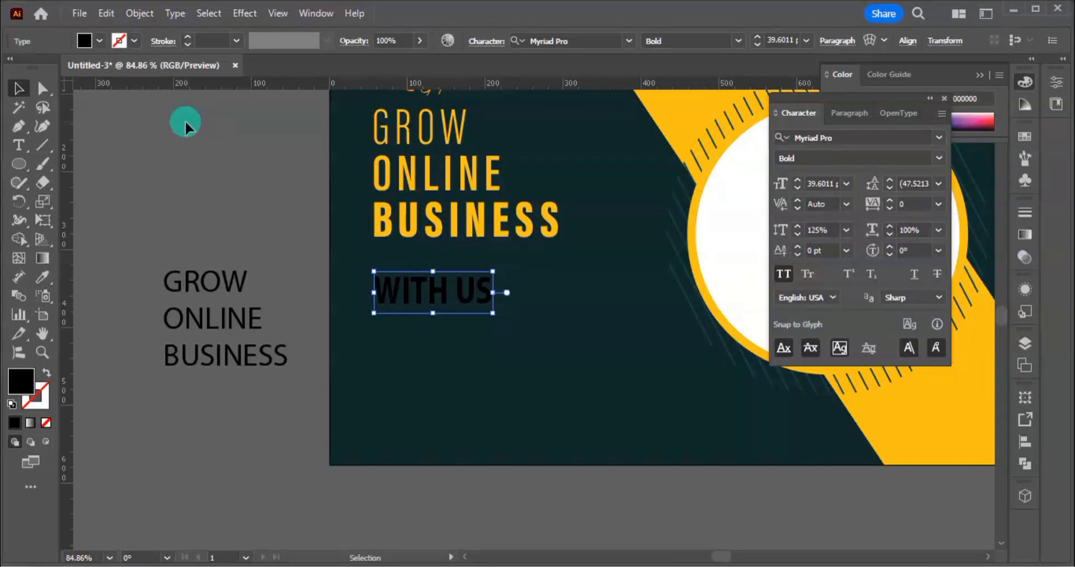
Fill the WITH US text with white
left_click(88, 37)
left_click(32, 103)
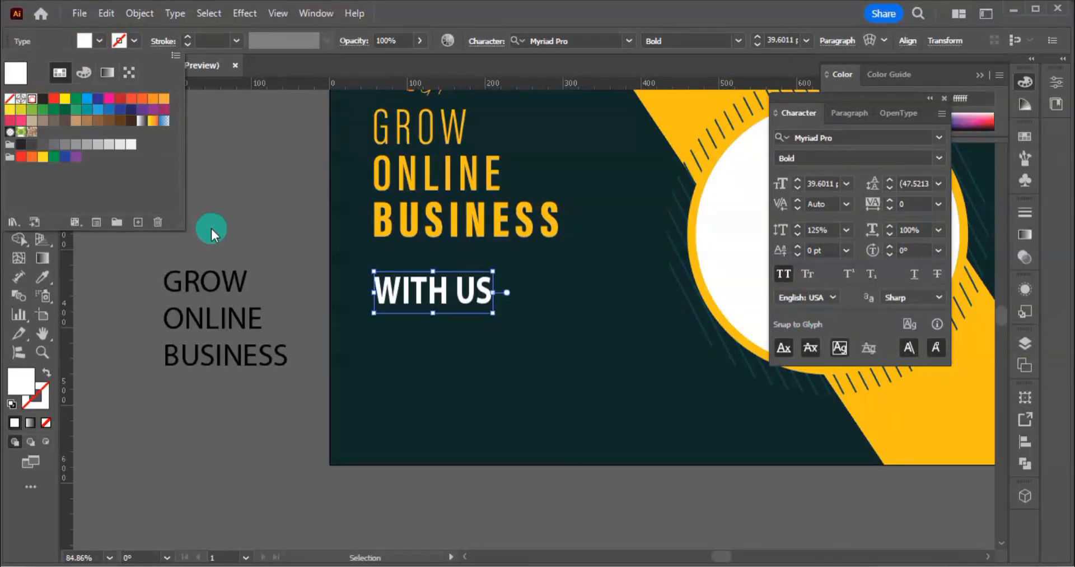
left_click(263, 226)
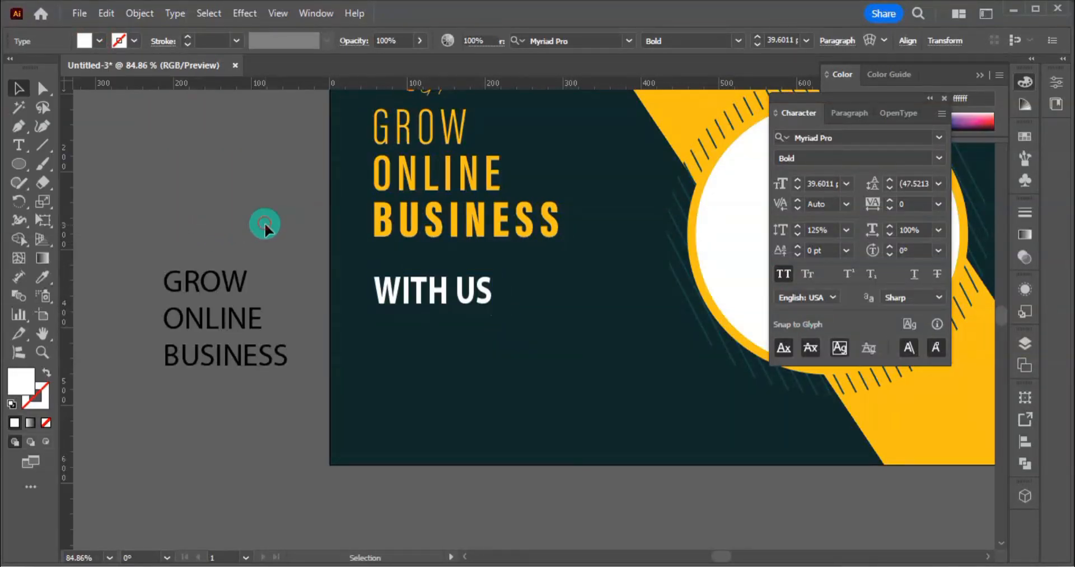
Shrink WITH US to about 23.8 pt close beneath BUSINESS and set its vertical scale to 100%
left_click(421, 304)
left_click_drag(493, 312, 429, 269)
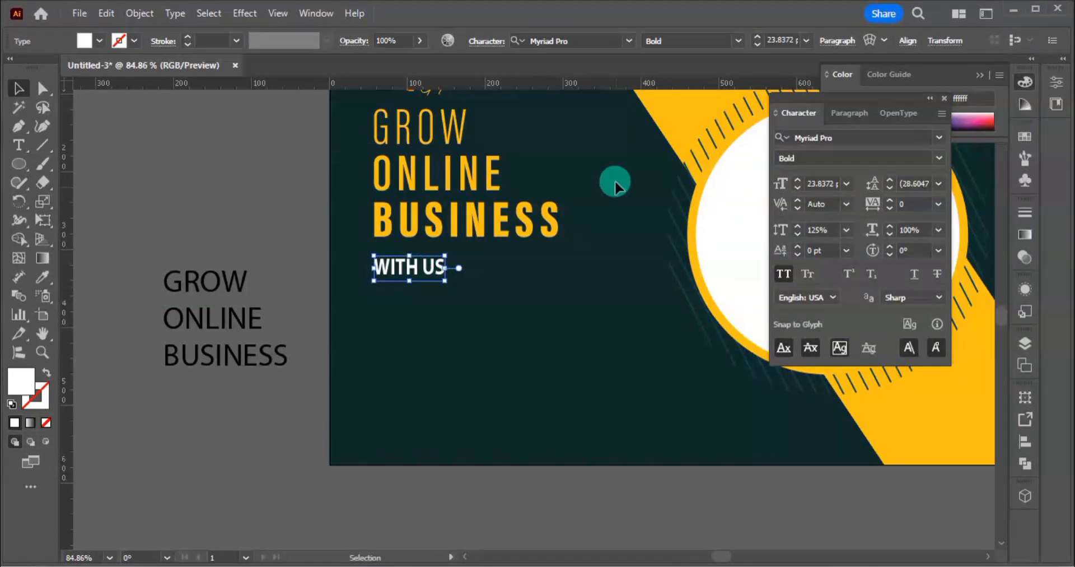
left_click(823, 230)
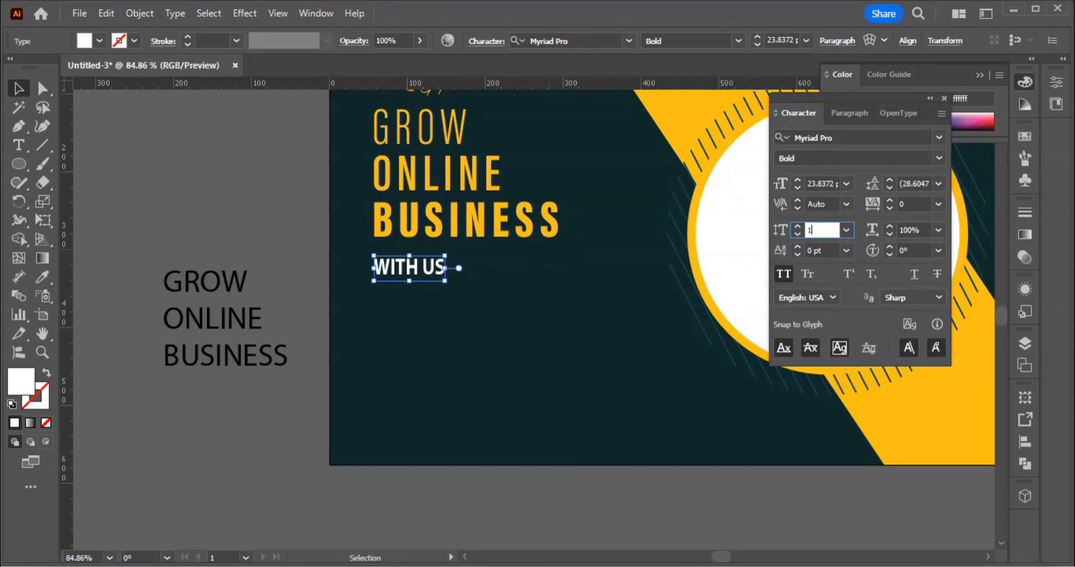
key("Return")
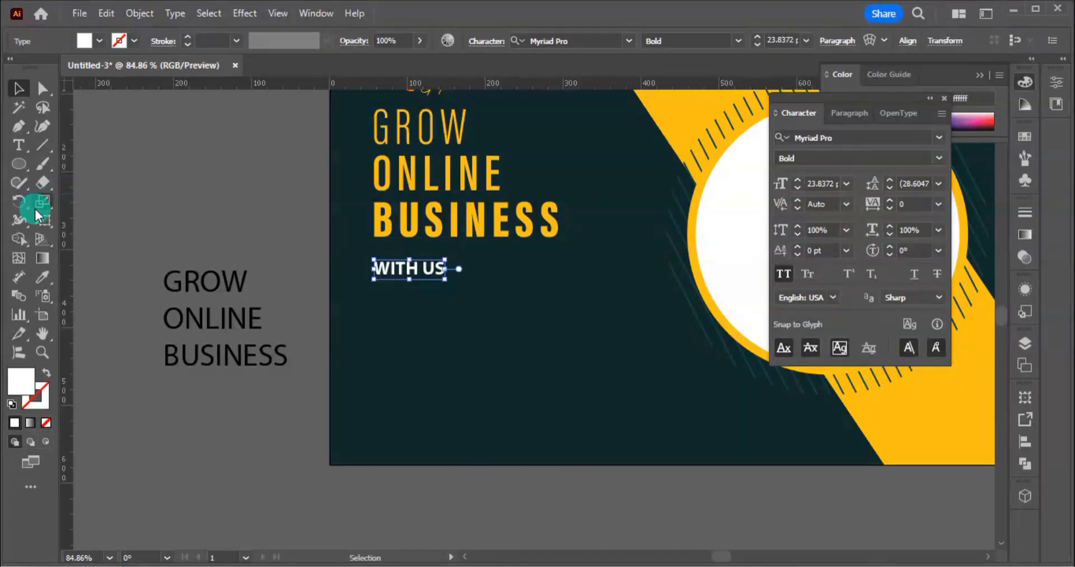
Copy the text styling of the word ONLINE onto WITH US with the Eyedropper
left_click(40, 283)
left_click(433, 168)
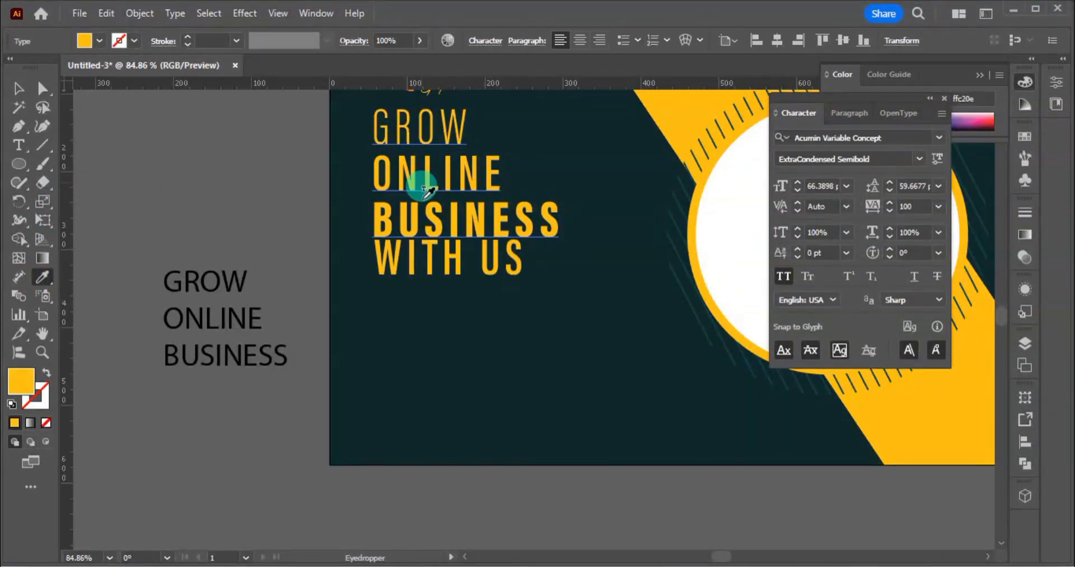
left_click(19, 90)
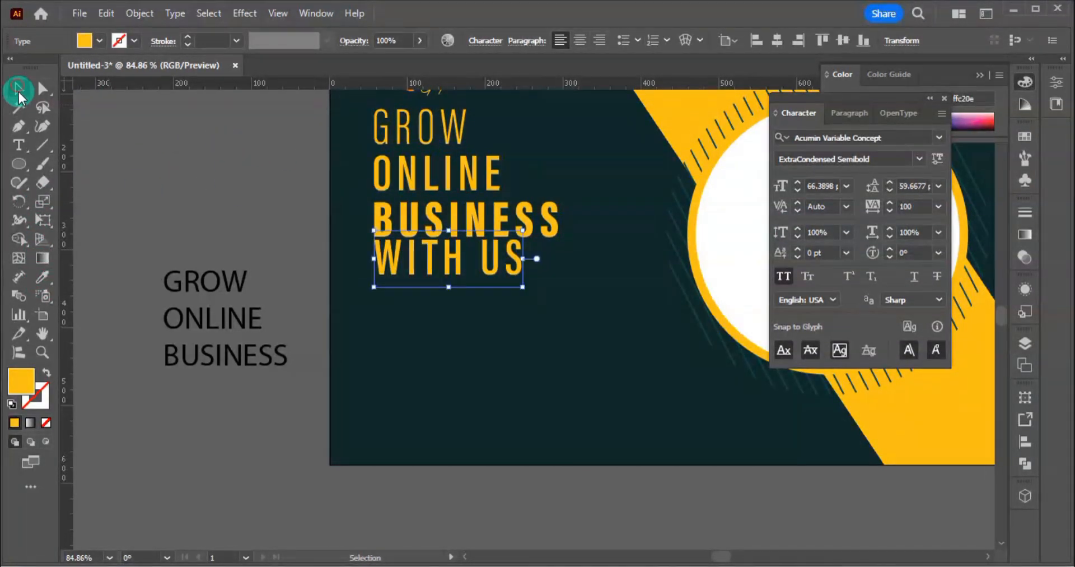
Recolour WITH US white and scale it down to about 39.5 pt just below BUSINESS
left_click(94, 41)
left_click(32, 98)
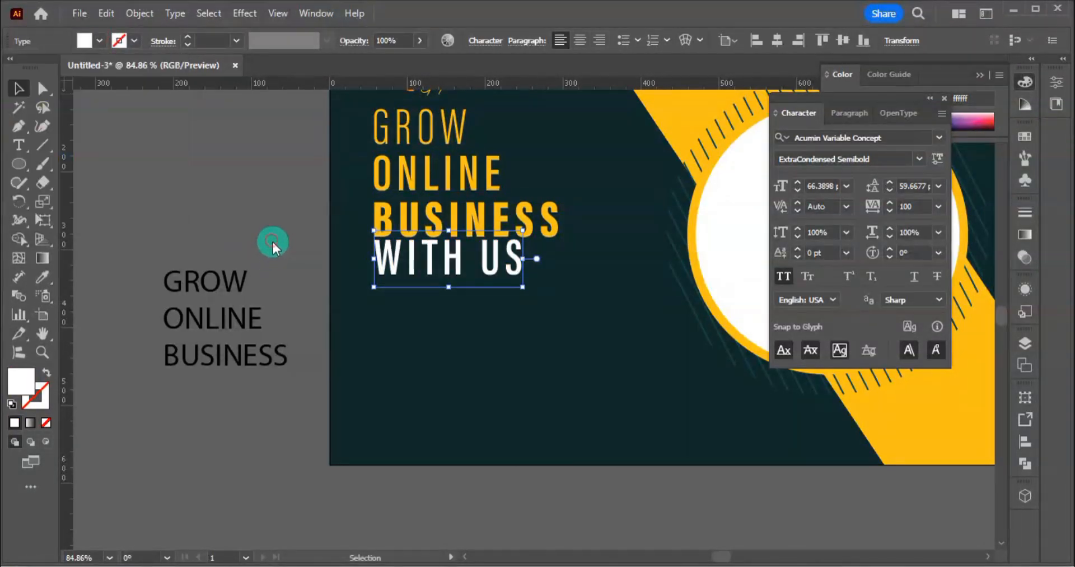
left_click(273, 241)
left_click_drag(522, 288, 456, 272)
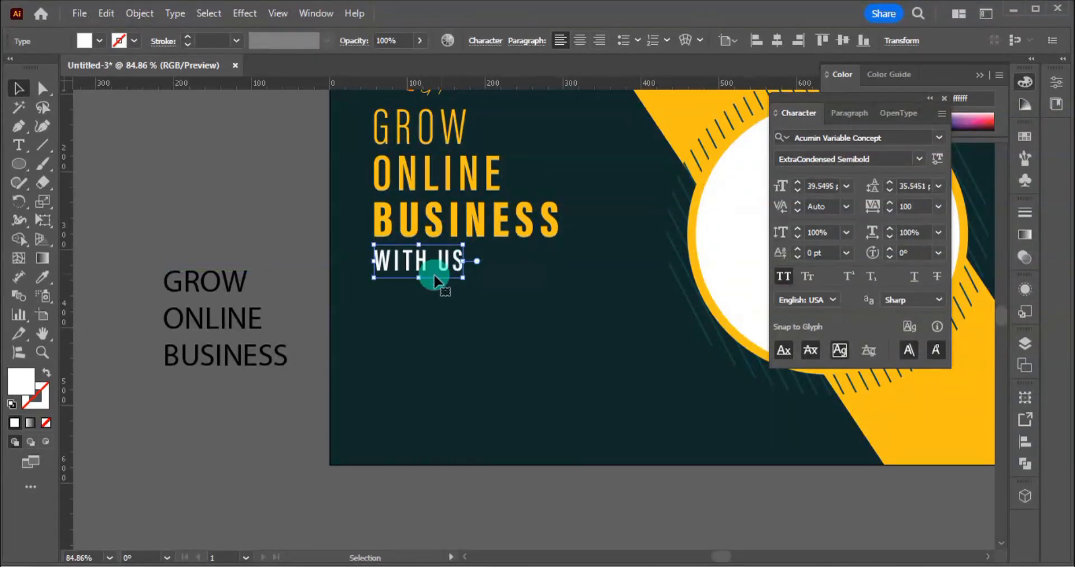
left_click(250, 215)
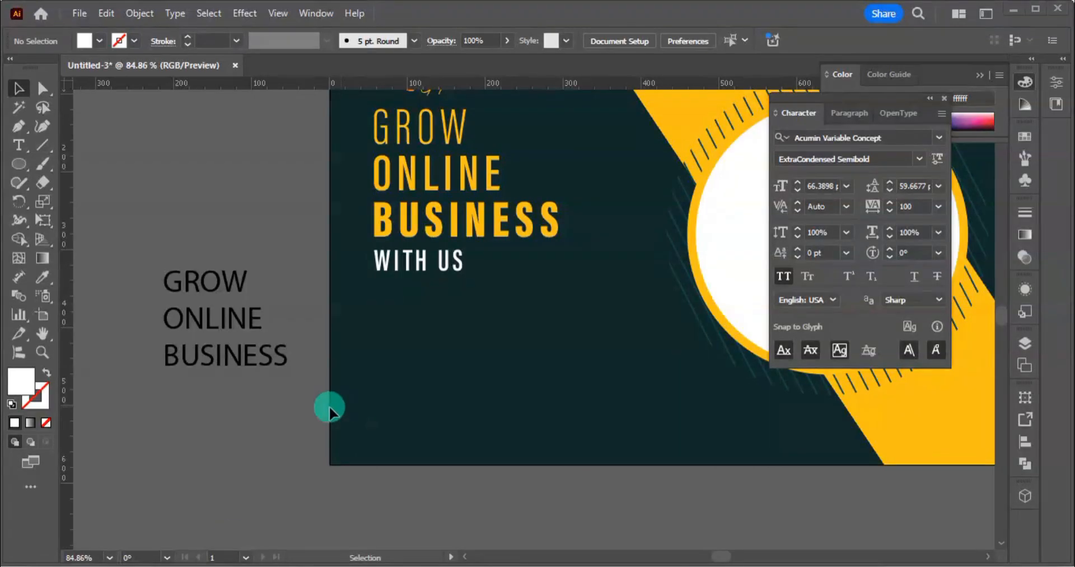
Turn off all caps on the spare black heading outside the artboard and set its font size to 15 pt
left_click(230, 361)
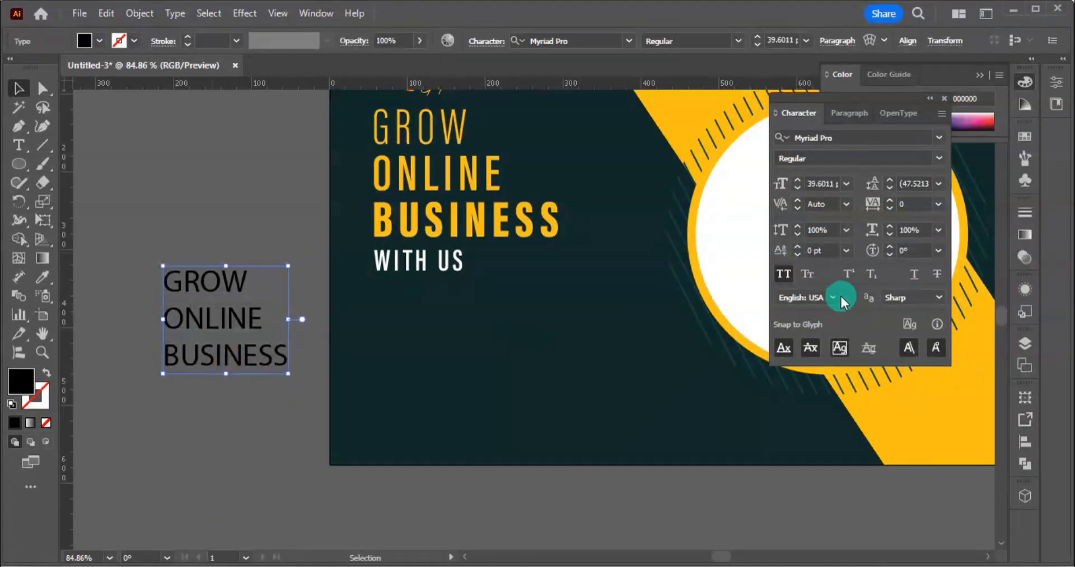
left_click(786, 274)
left_click(276, 401)
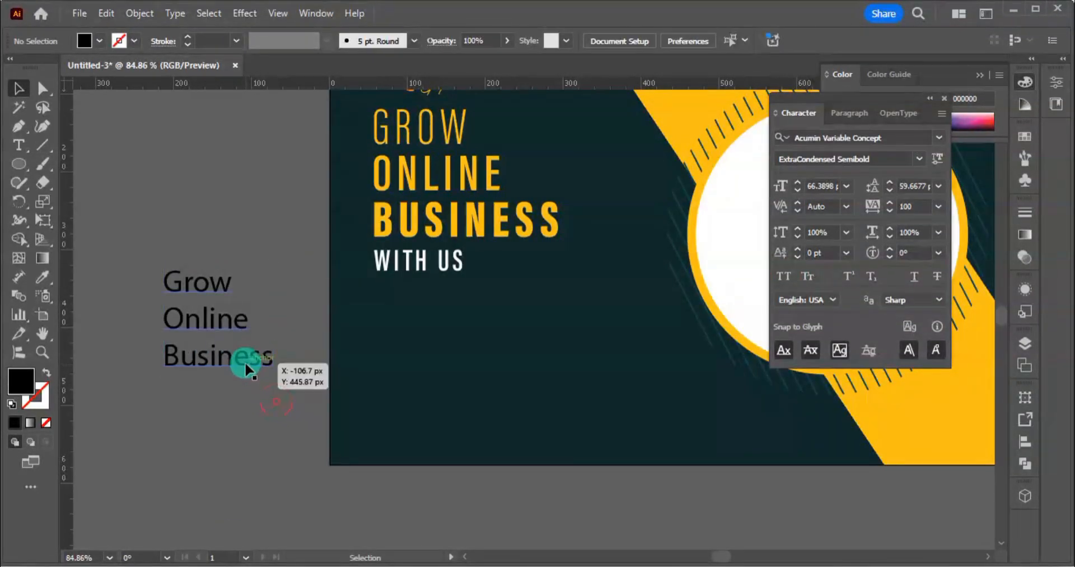
left_click(245, 363)
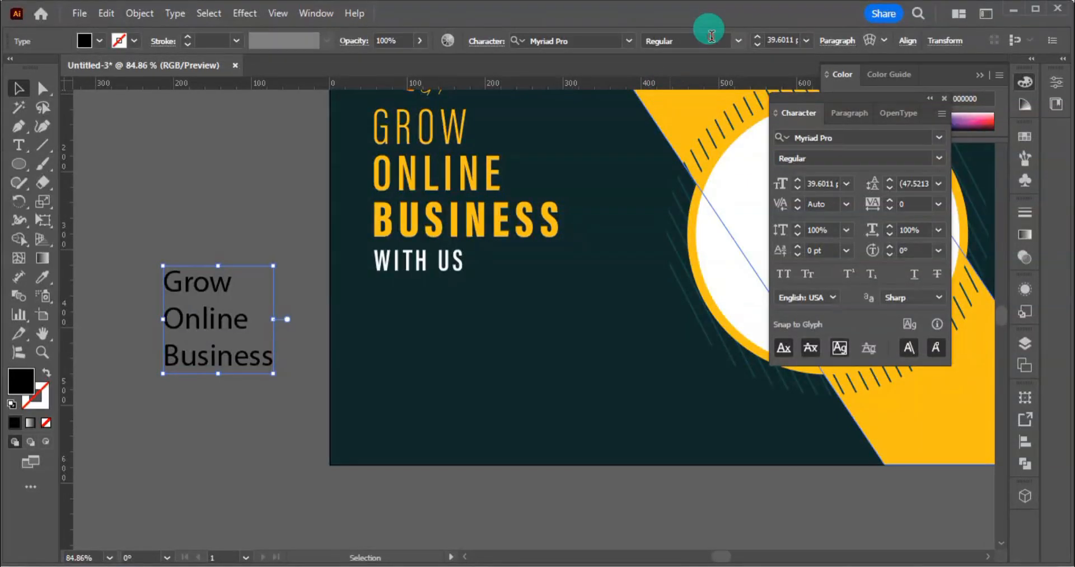
left_click(701, 41)
type("15")
key("Return")
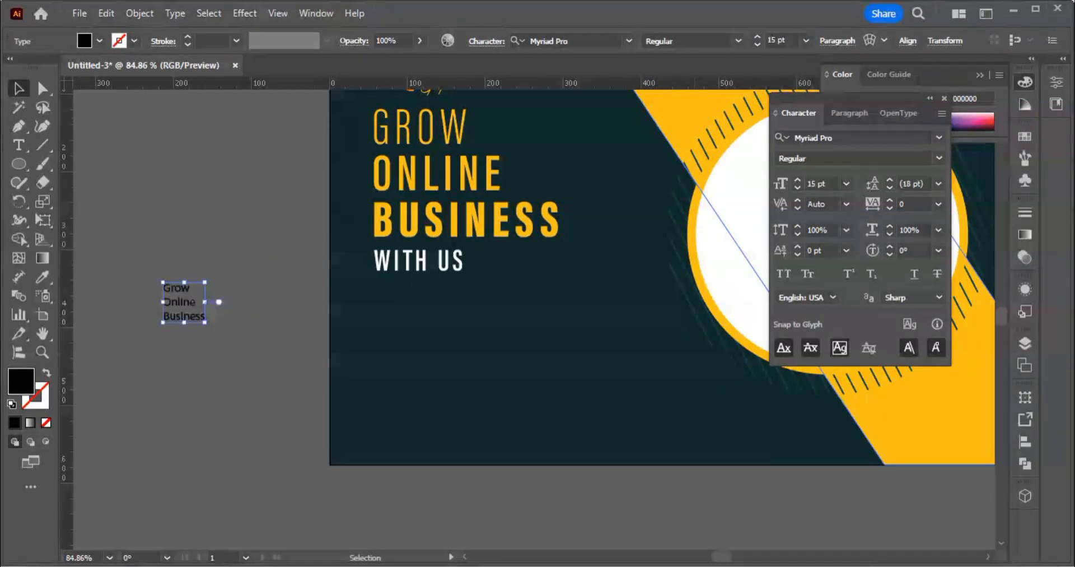
Add a Lorem ipsum area text box beneath WITH US and copy the spare black heading's text style onto it with the Eyedropper
left_click(19, 146)
left_click_drag(357, 285, 673, 359)
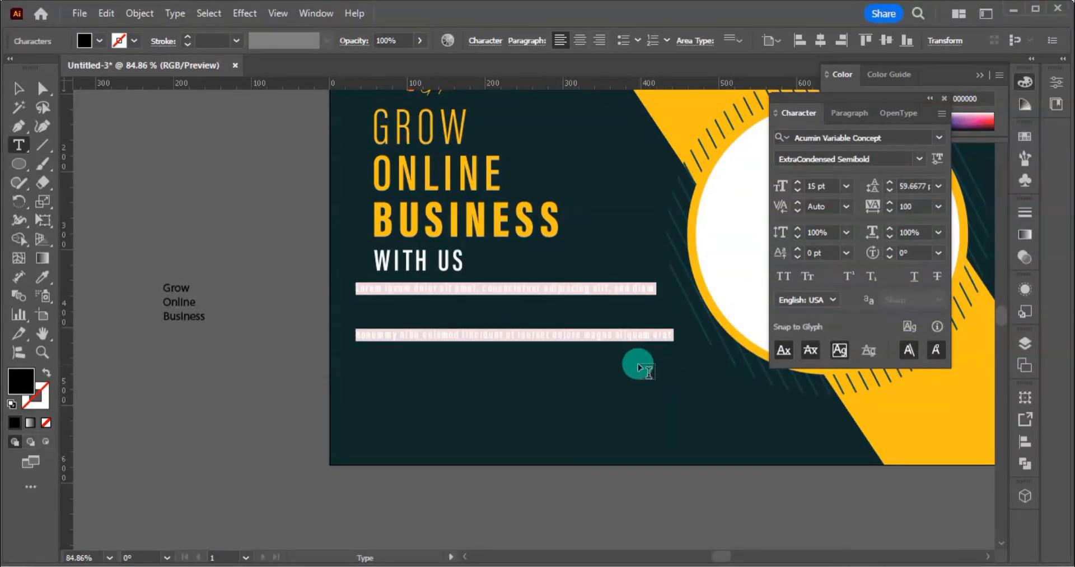
left_click(42, 277)
left_click(180, 280)
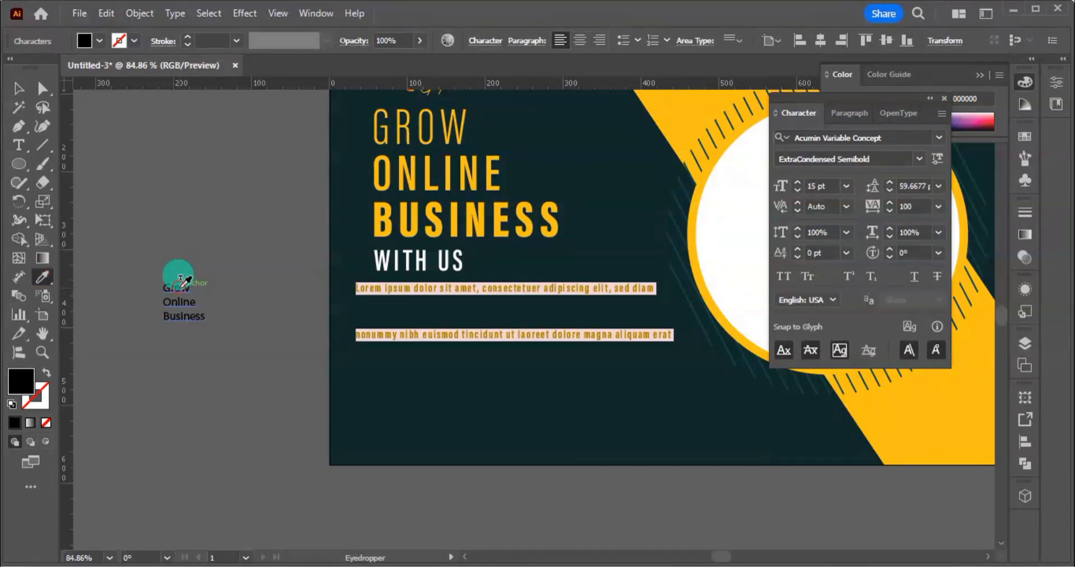
Recolour the Lorem ipsum paragraph white
left_click(18, 88)
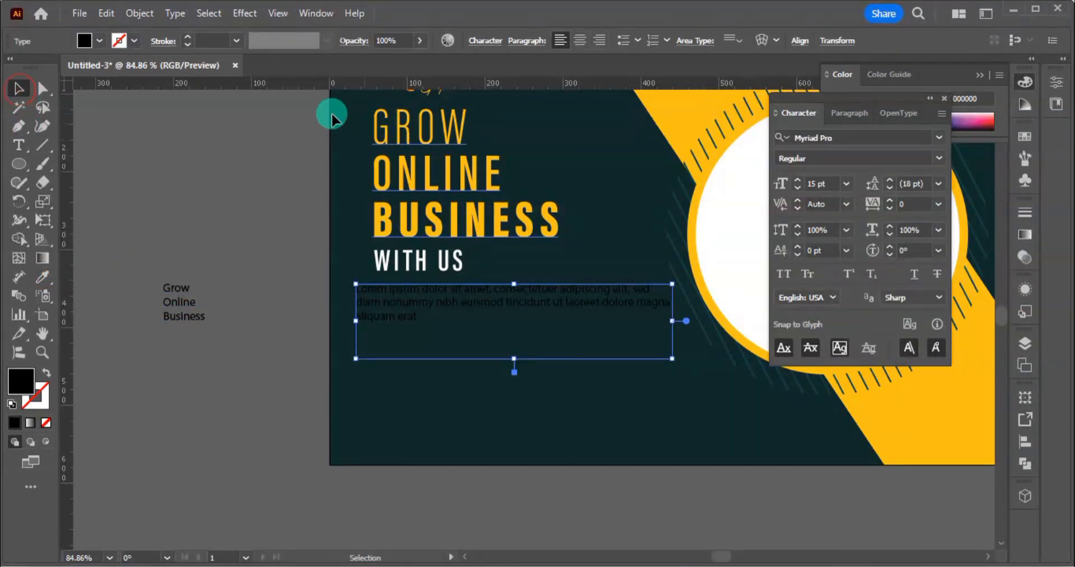
left_click(100, 40)
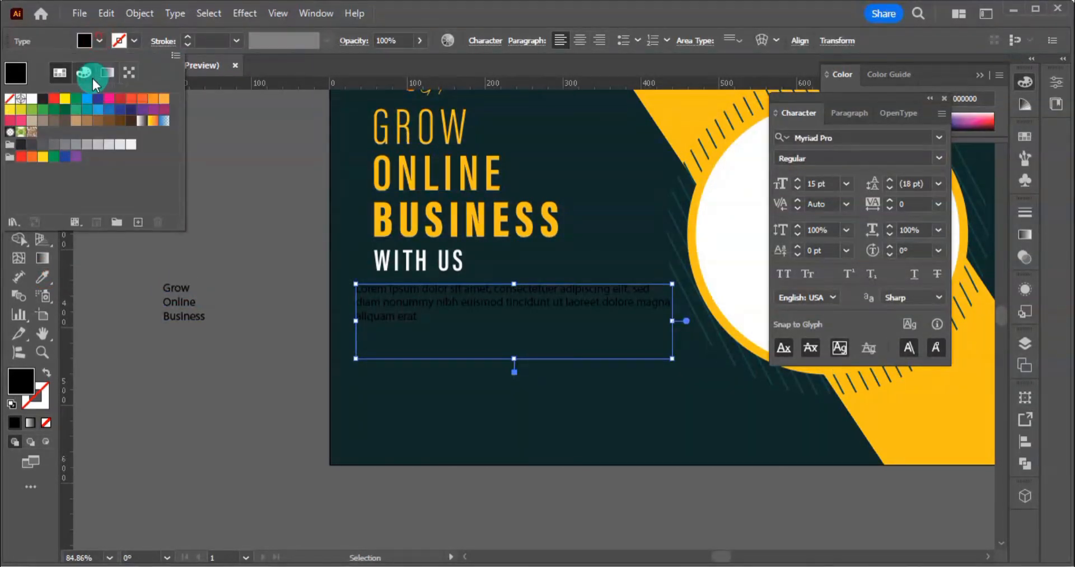
left_click(32, 101)
left_click(274, 380)
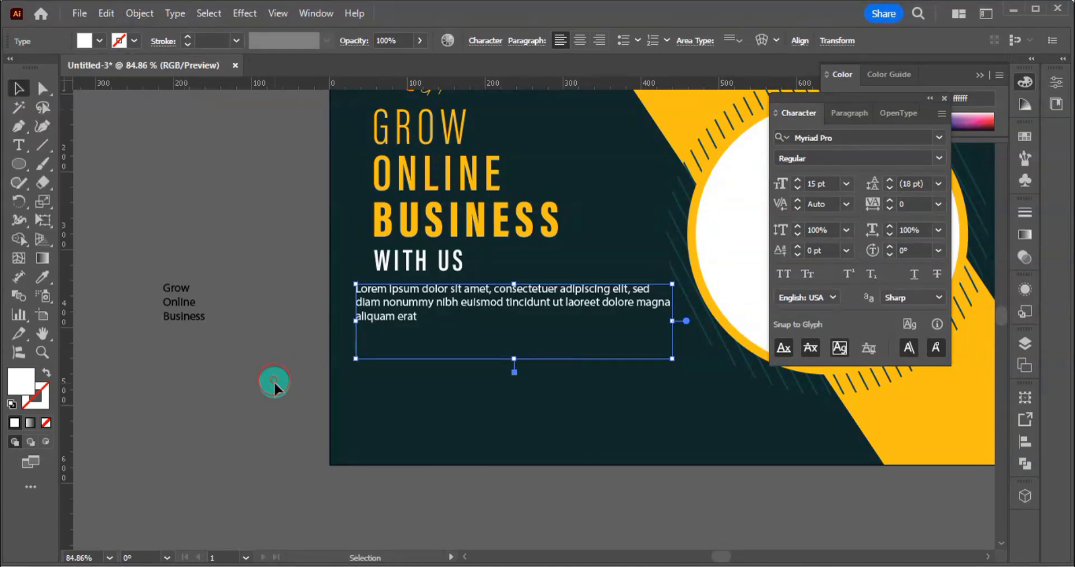
Narrow the paragraph's text box slightly and reduce its font size to 11 pt
left_click(555, 307)
left_click_drag(674, 321, 632, 320)
double_click(497, 300)
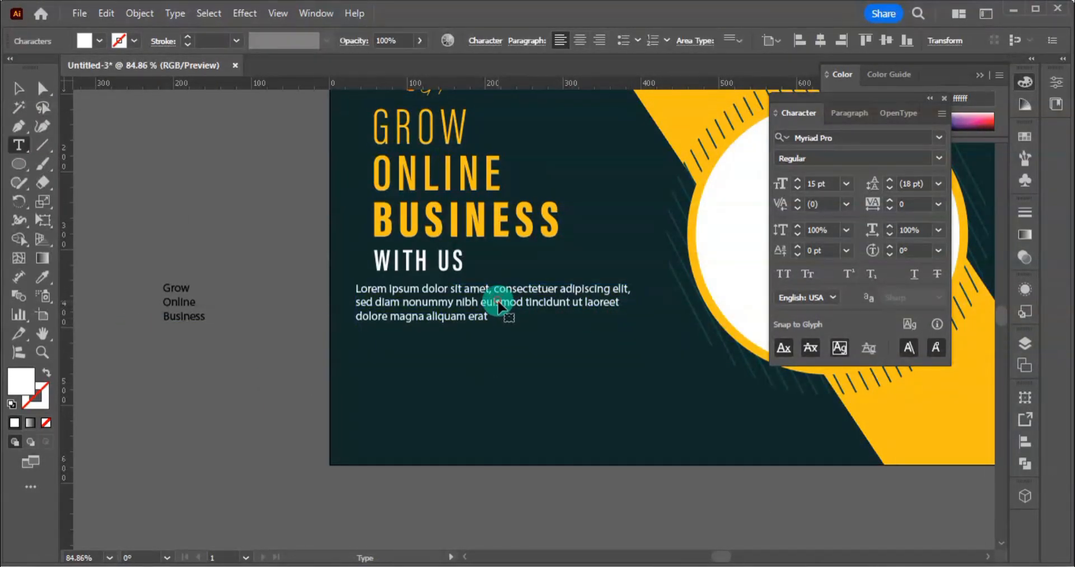
key("ctrl+a")
key("ctrl+shift+comma")
key("ctrl+shift+comma")
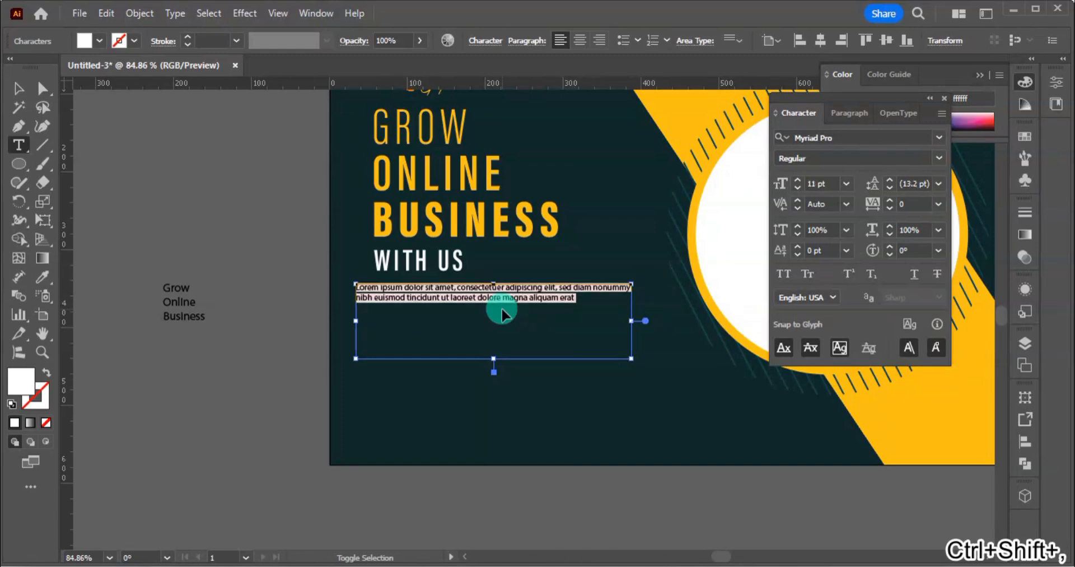
key("Escape")
left_click(273, 390)
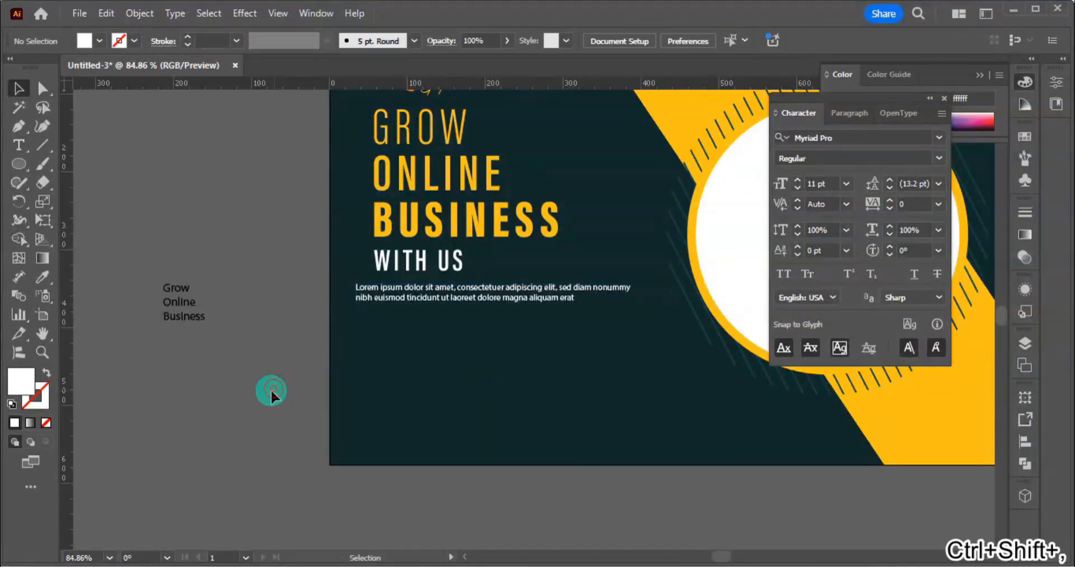
Set the paragraph's leading to 17.2 pt with tracking 0, and shorten its text frame to fit the two lines
left_click(454, 305)
double_click(455, 305)
key("ctrl+a")
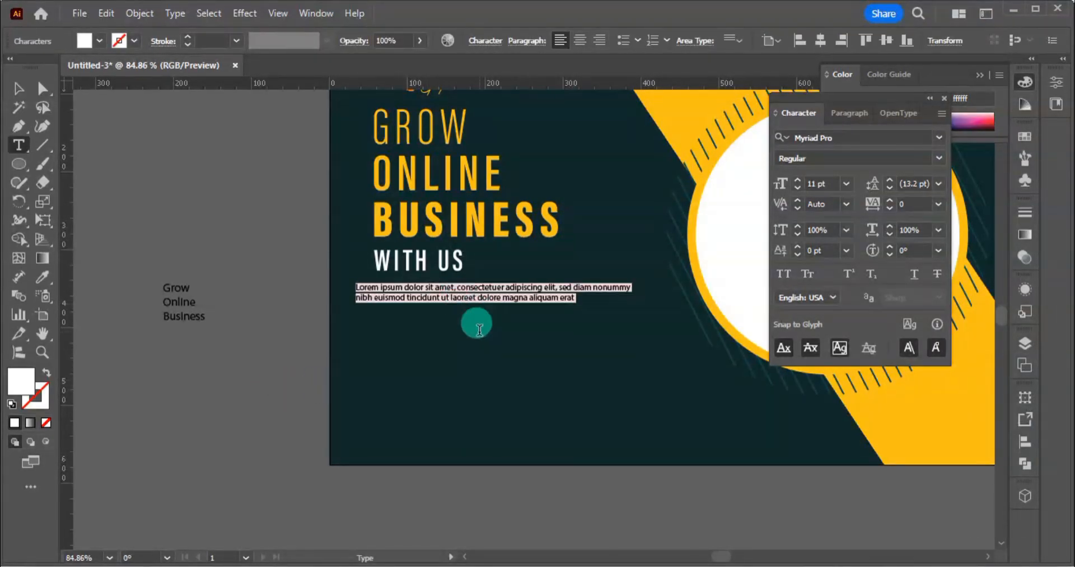
key("alt+Down")
key("alt+Down")
key("alt+Right")
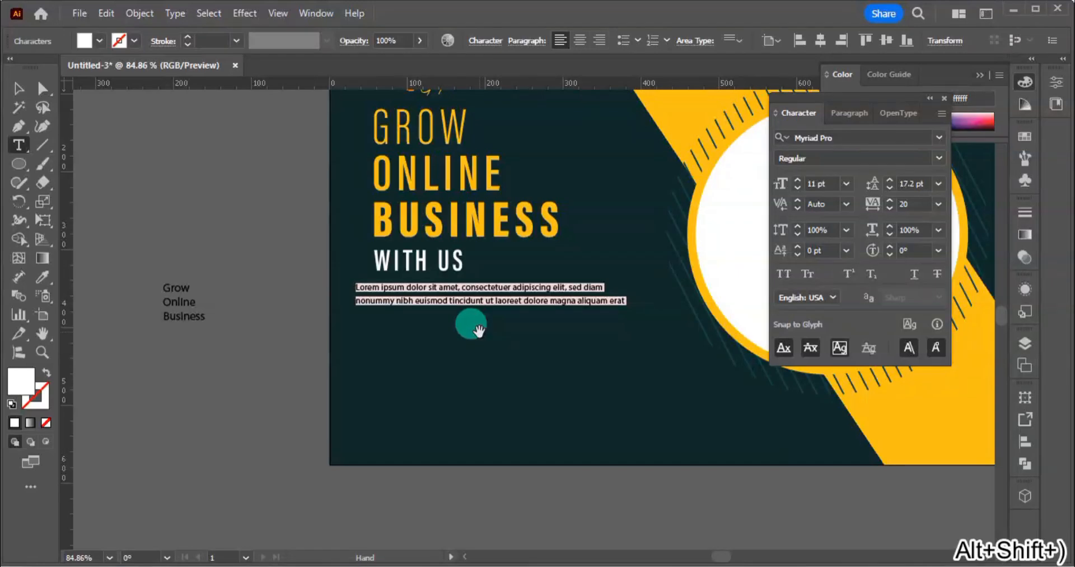
key("alt+Left")
key("Escape")
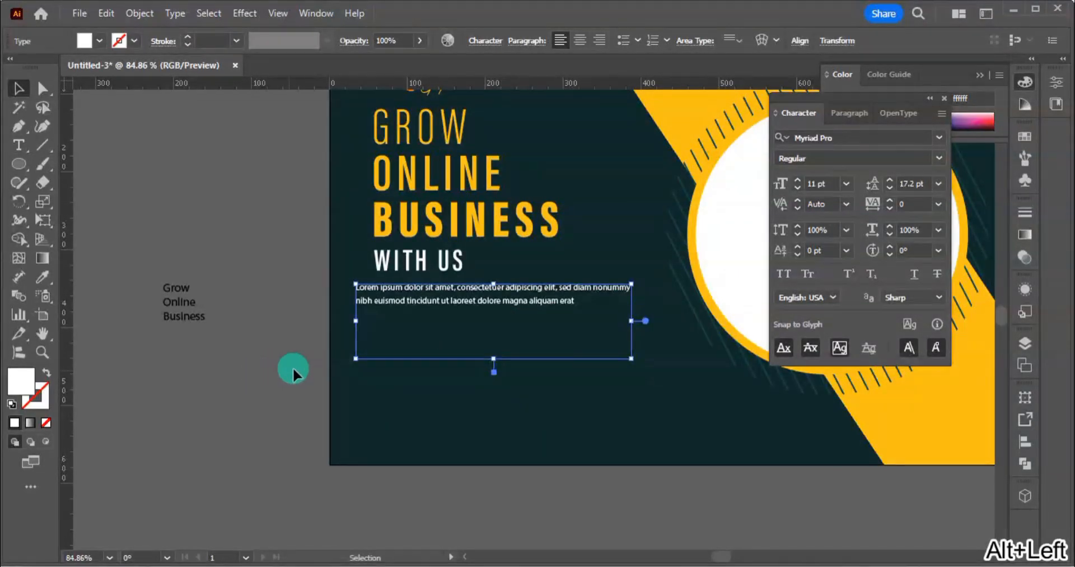
left_click_drag(494, 372, 494, 316)
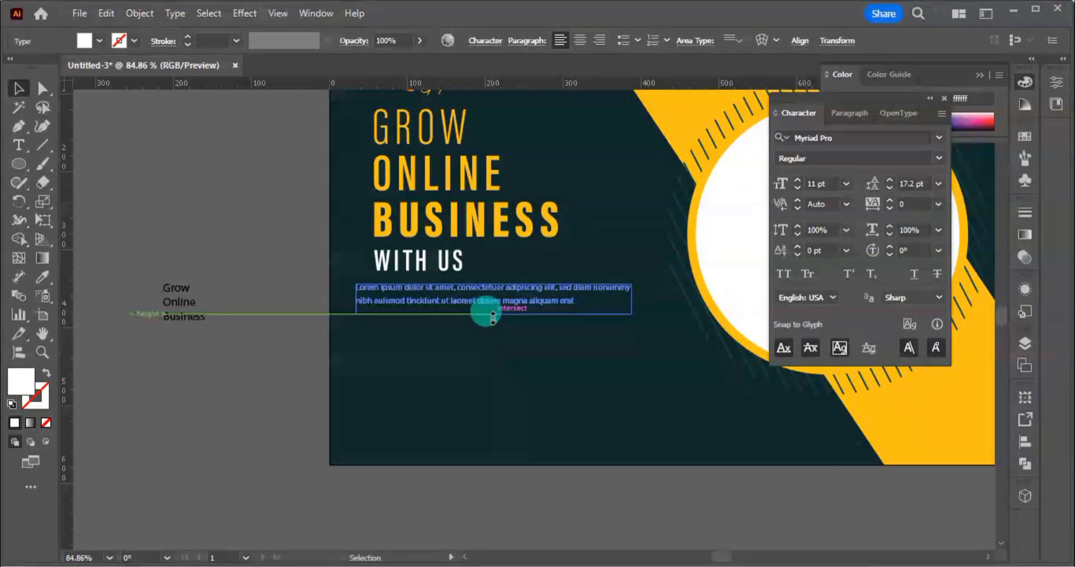
left_click(201, 377)
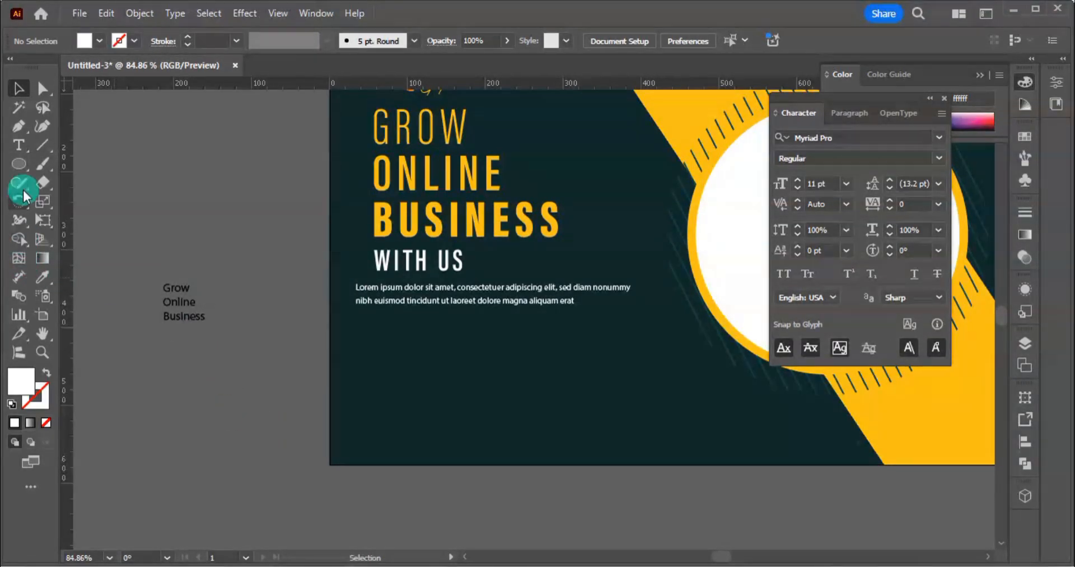
Draw a small button rectangle below the paragraph and fill it with the band's yellow using the Eyedropper
left_click_drag(20, 164, 75, 163)
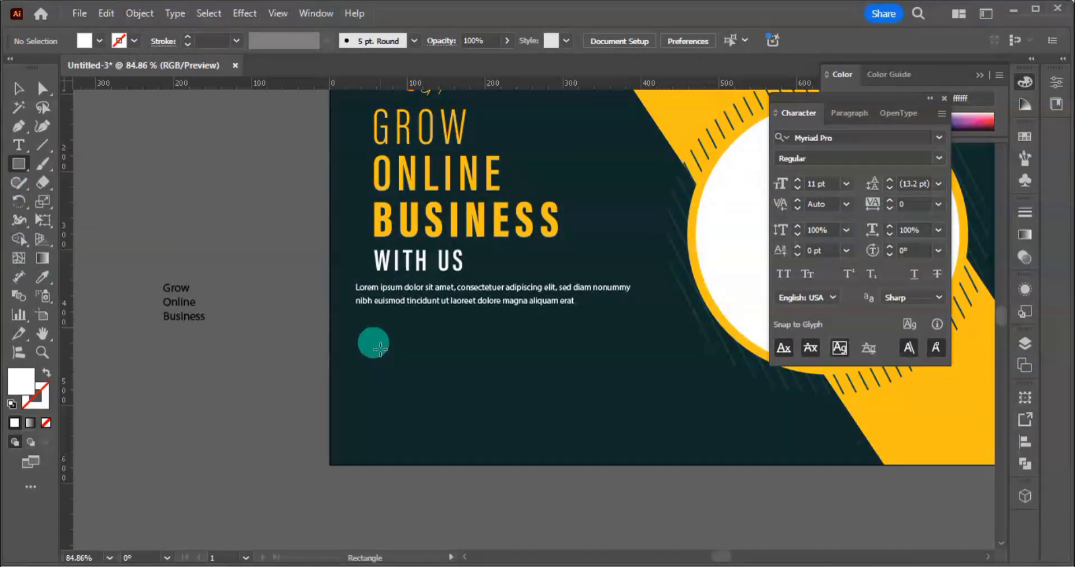
left_click_drag(375, 335, 462, 355)
left_click(42, 277)
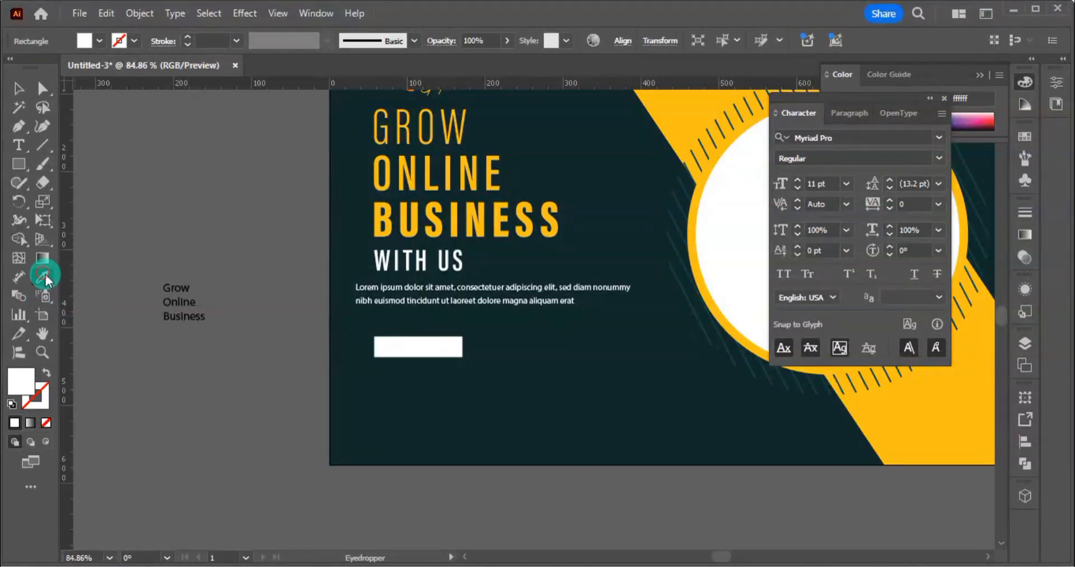
left_click(682, 133)
key("v")
left_click(228, 394)
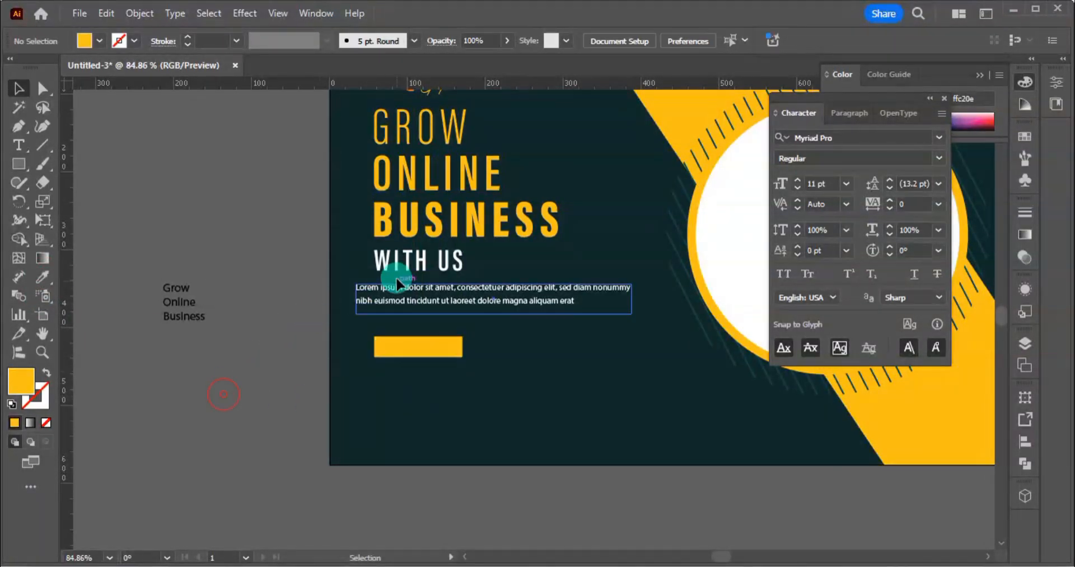
Duplicate WITH US below the yellow rectangle and change the copy's wording to CONTACT US
left_click(426, 271)
left_click_drag(426, 271, 411, 417)
double_click(416, 404)
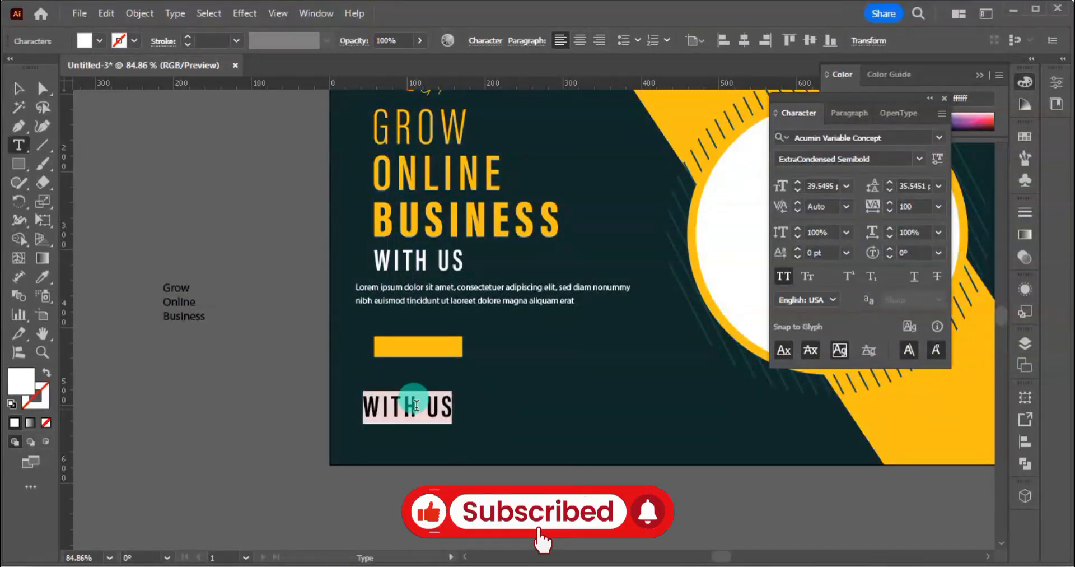
double_click(415, 404)
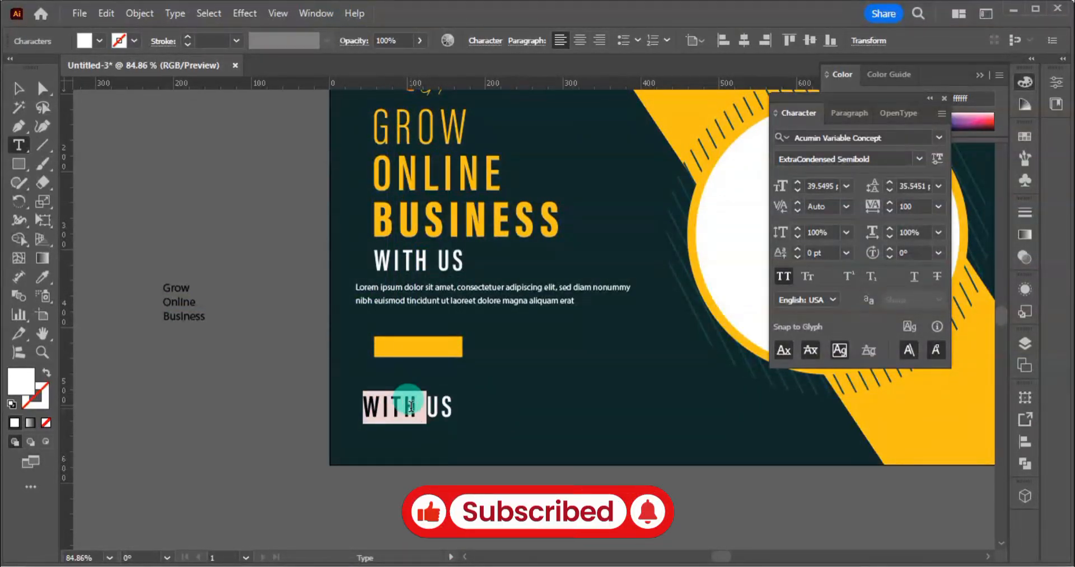
type("CON")
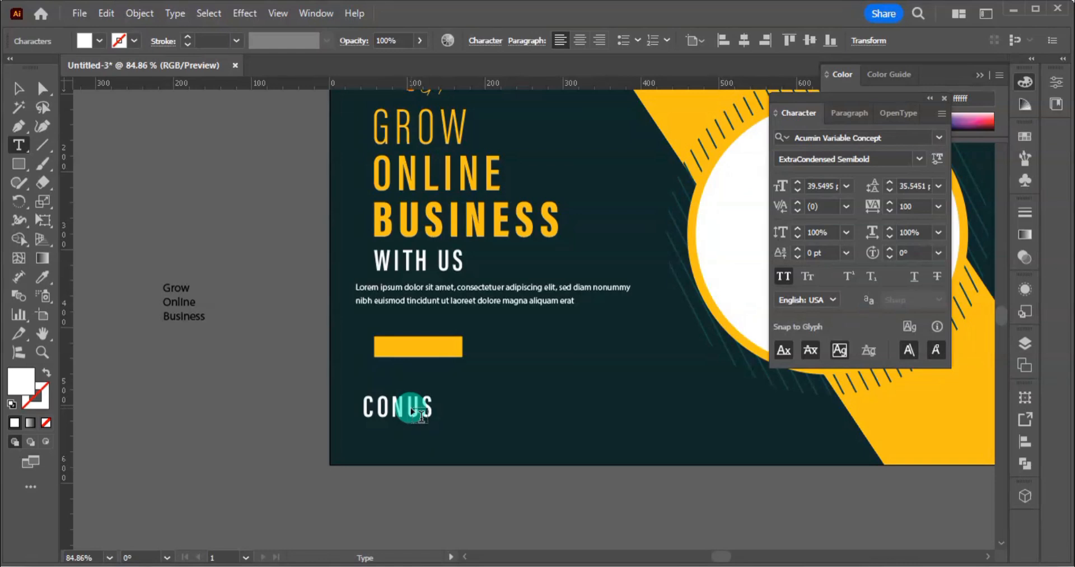
type("TACT")
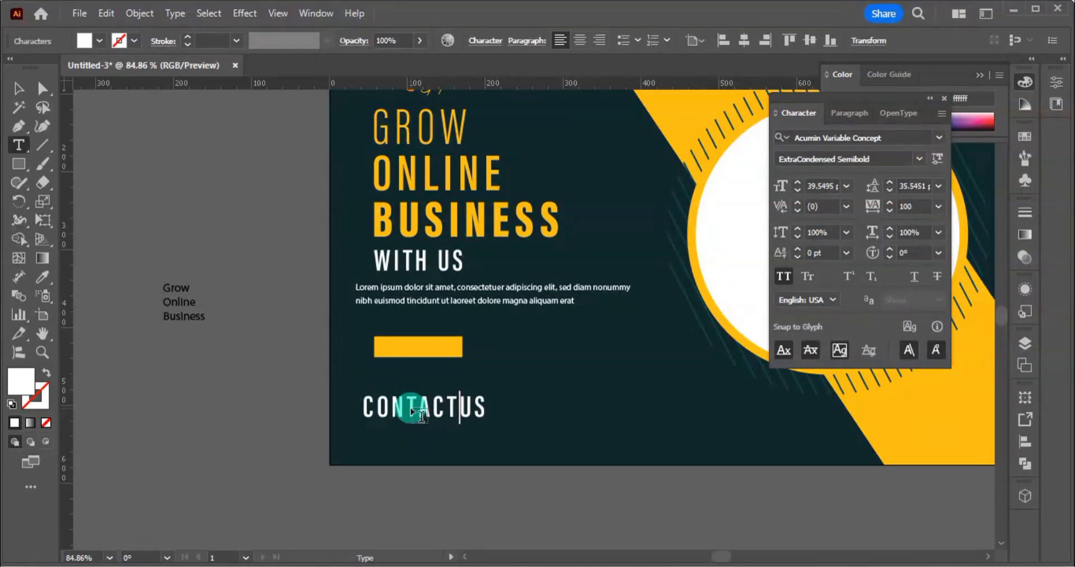
Set the tracking of the CONTACT US text to 0
key("ctrl+a")
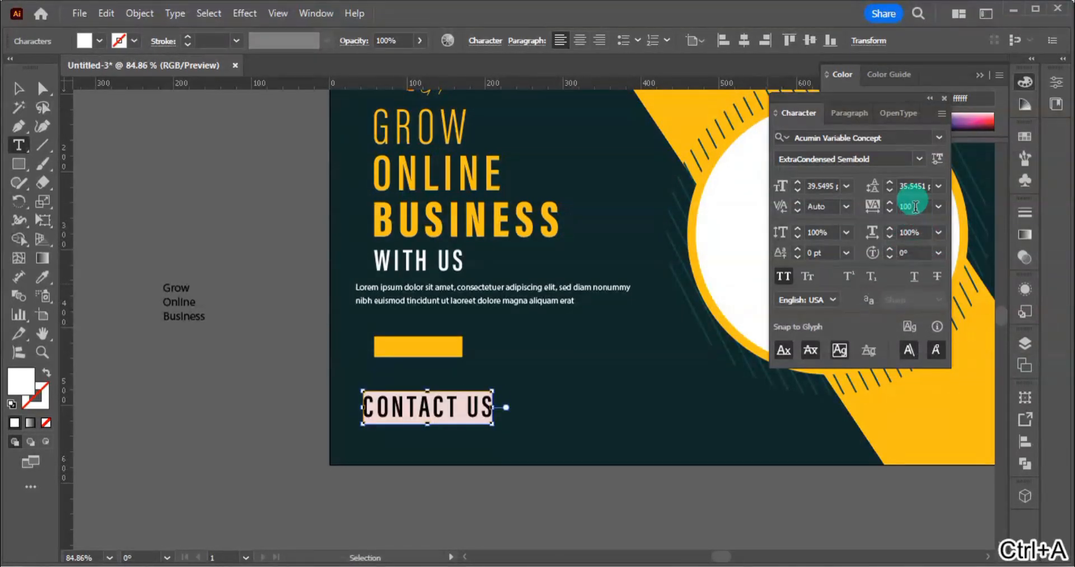
type("0")
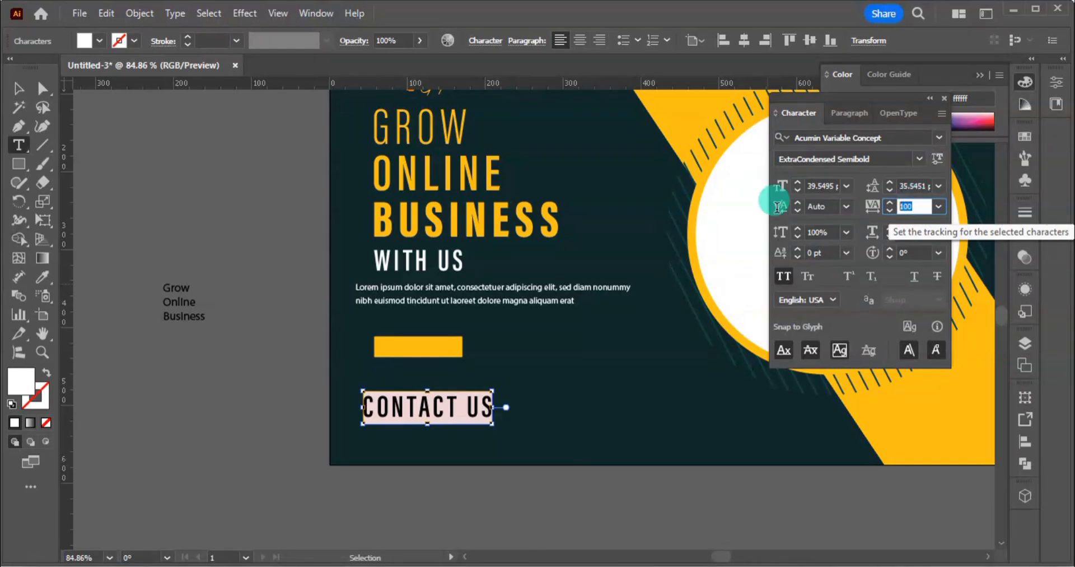
key("Return")
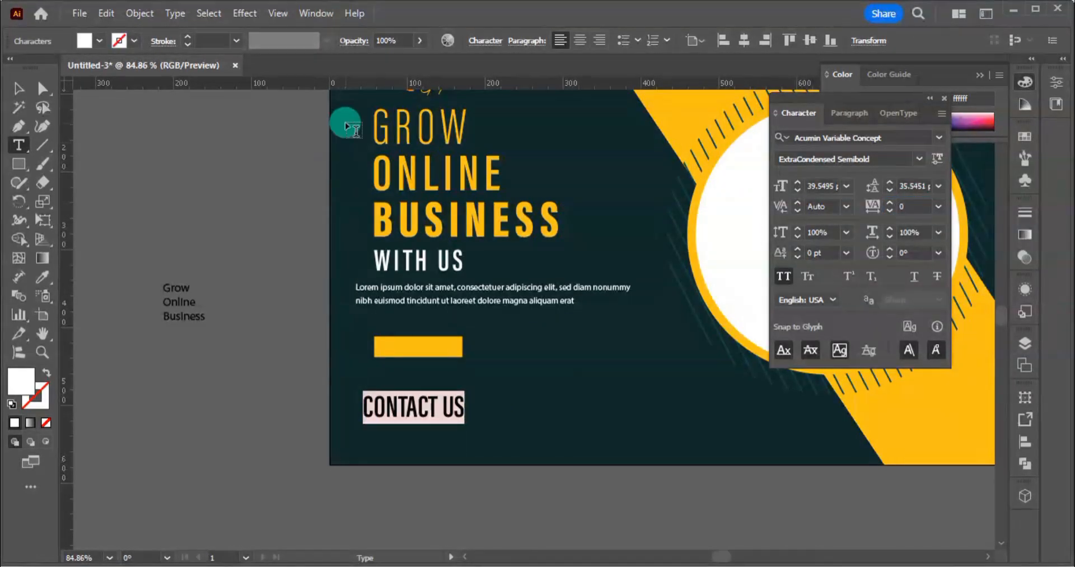
key("Escape")
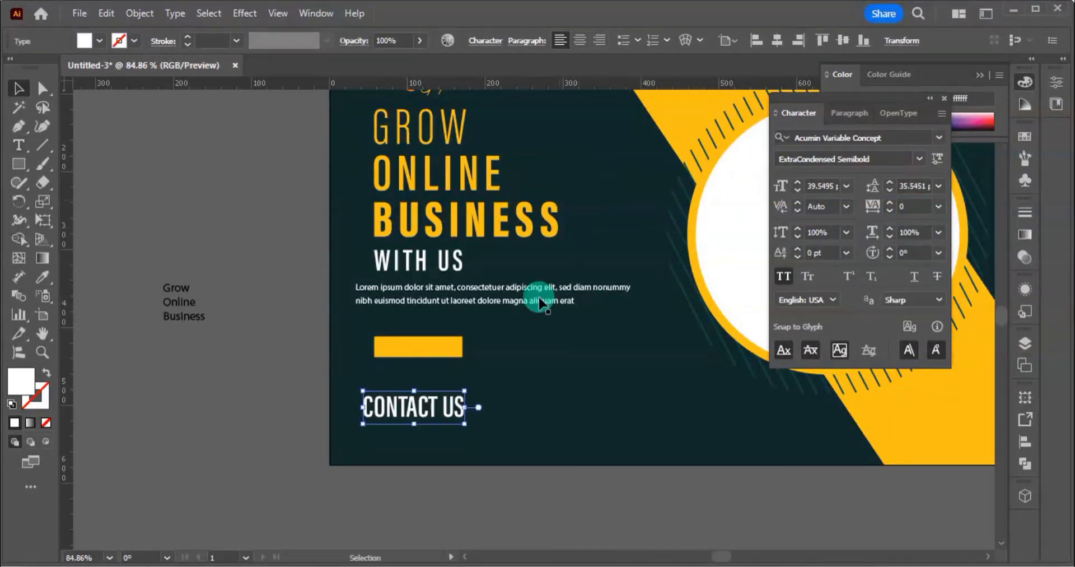
Bring CONTACT US to the front, scale it down to about 27.2 pt and place it centred on the yellow rectangle
left_click_drag(437, 396, 452, 360)
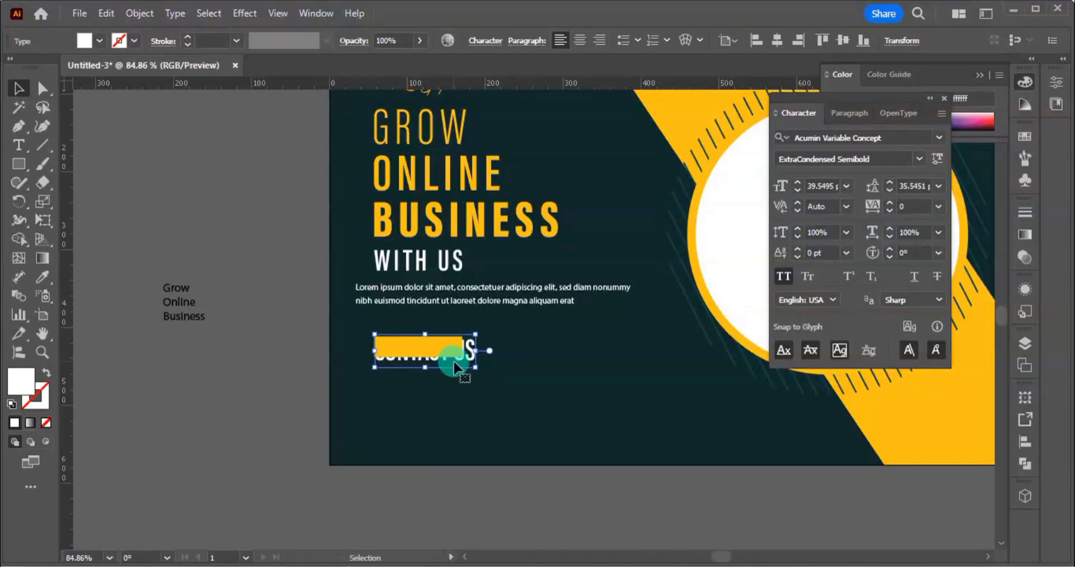
key("ctrl+shift+bracketright")
left_click(409, 343)
mouse_move(531, 371)
left_mouse_down()
mouse_move(551, 375)
mouse_move(510, 369)
left_mouse_up()
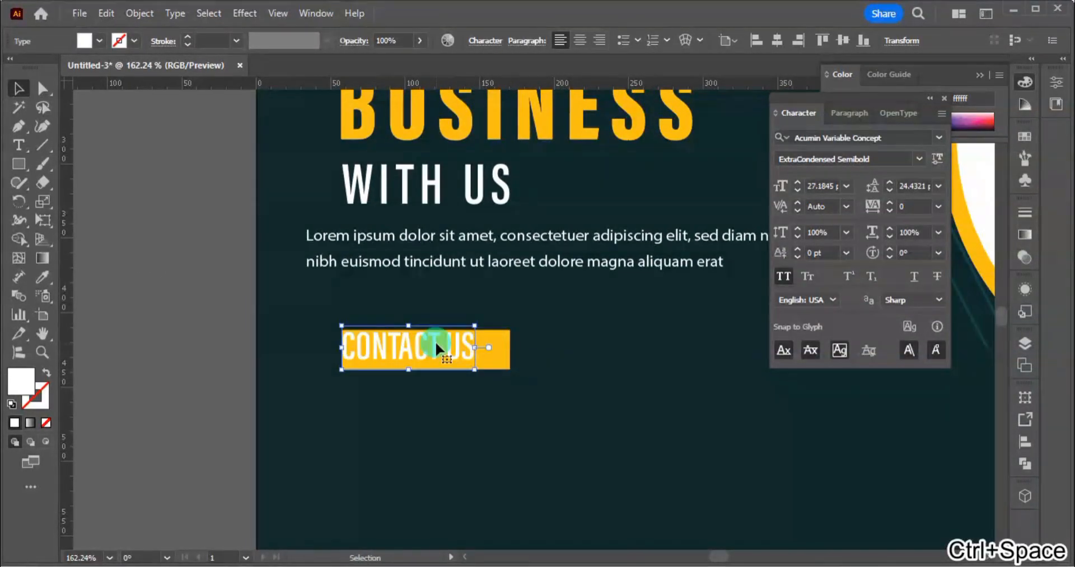
left_click_drag(436, 340, 451, 344)
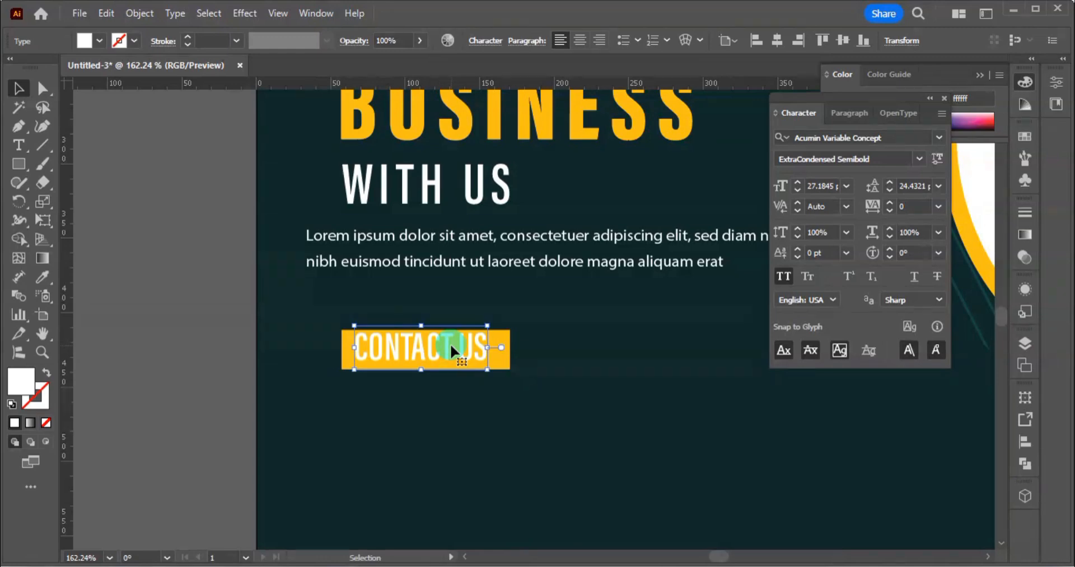
Recolour CONTACT US with the banner's dark teal background colour using the Eyedropper
left_click(40, 278)
left_click(472, 446)
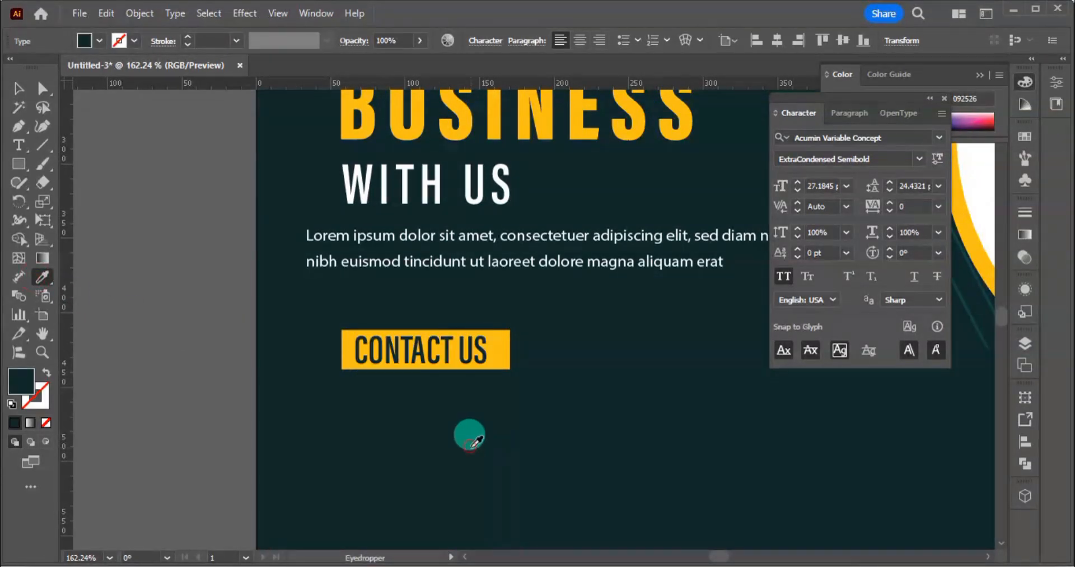
key("v")
left_click(163, 418)
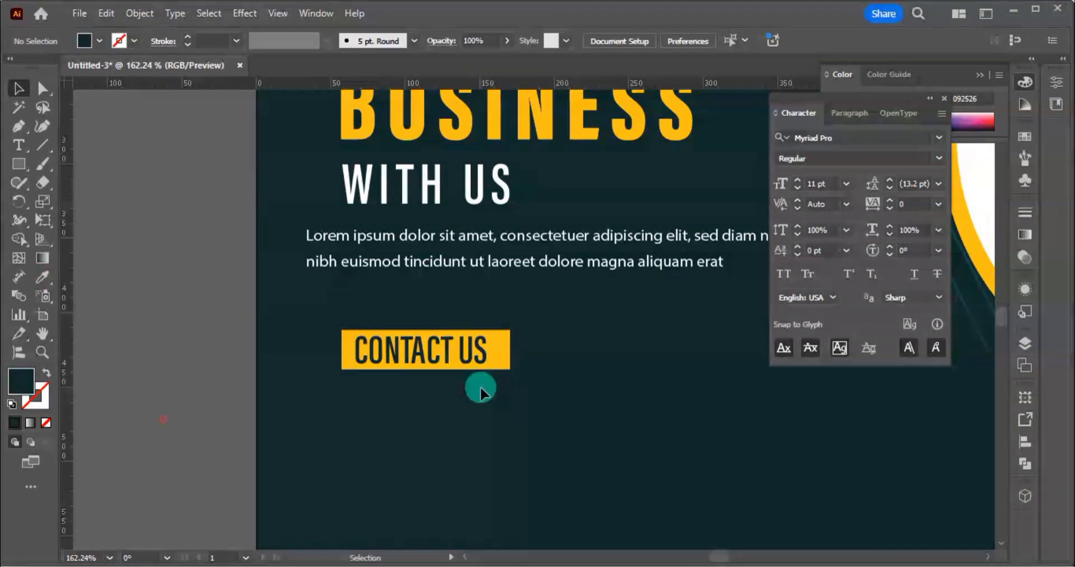
Round the corners of the yellow rectangle behind CONTACT US
left_click(508, 350)
left_click_drag(510, 350, 489, 344)
left_click(194, 384)
Group the CONTACT US text with its yellow rounded rectangle
key("ctrl+minus")
key("ctrl+minus")
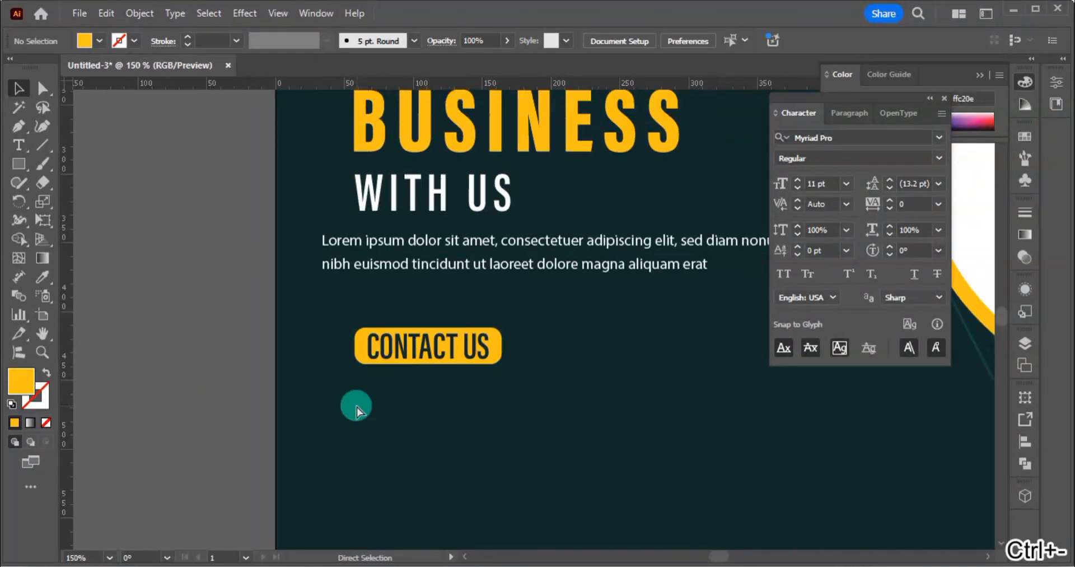
left_click_drag(478, 402, 428, 321)
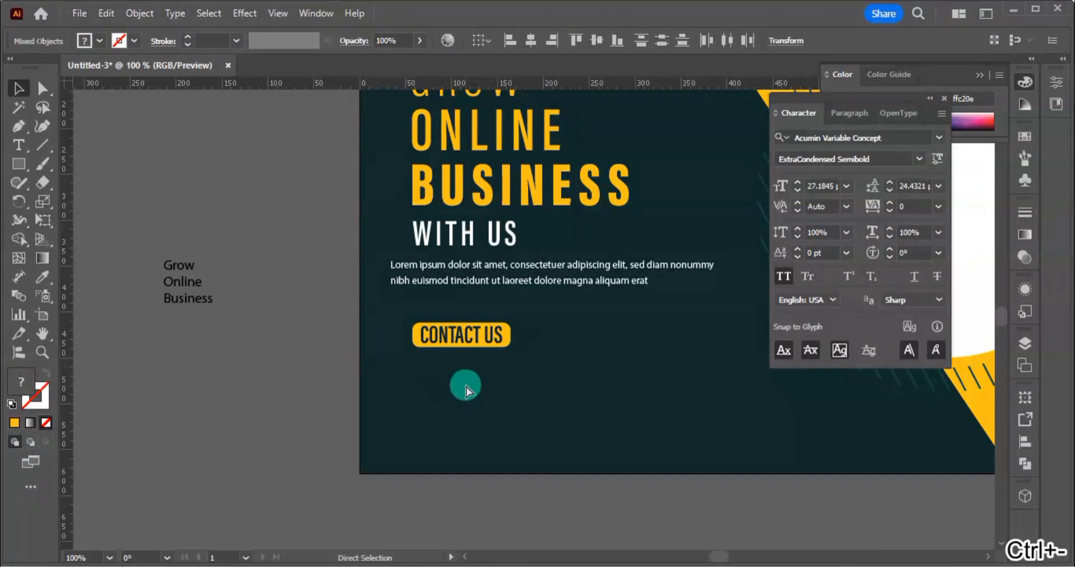
key("ctrl+g")
left_click(485, 392)
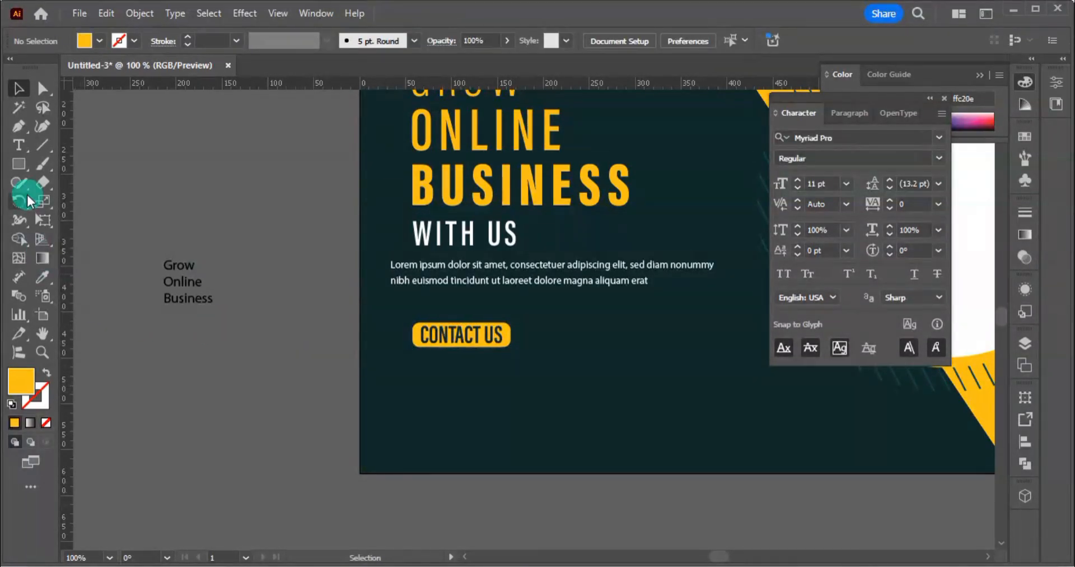
Add the contact phone number as a text line below the CONTACT US button with tracking of 200
left_click(18, 144)
left_click(431, 377)
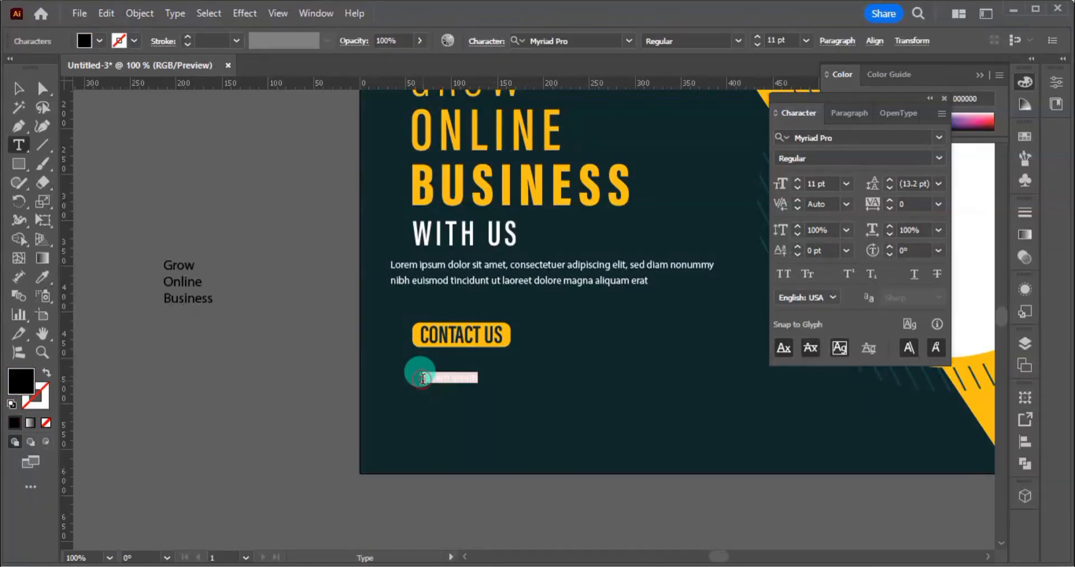
key("BackSpace")
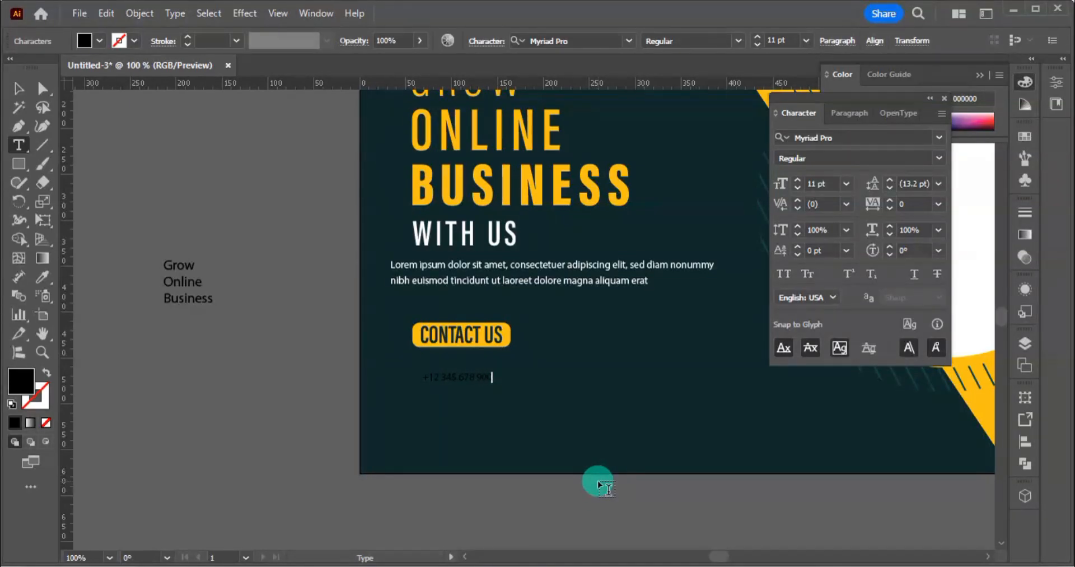
key("ctrl+a")
left_click(914, 207)
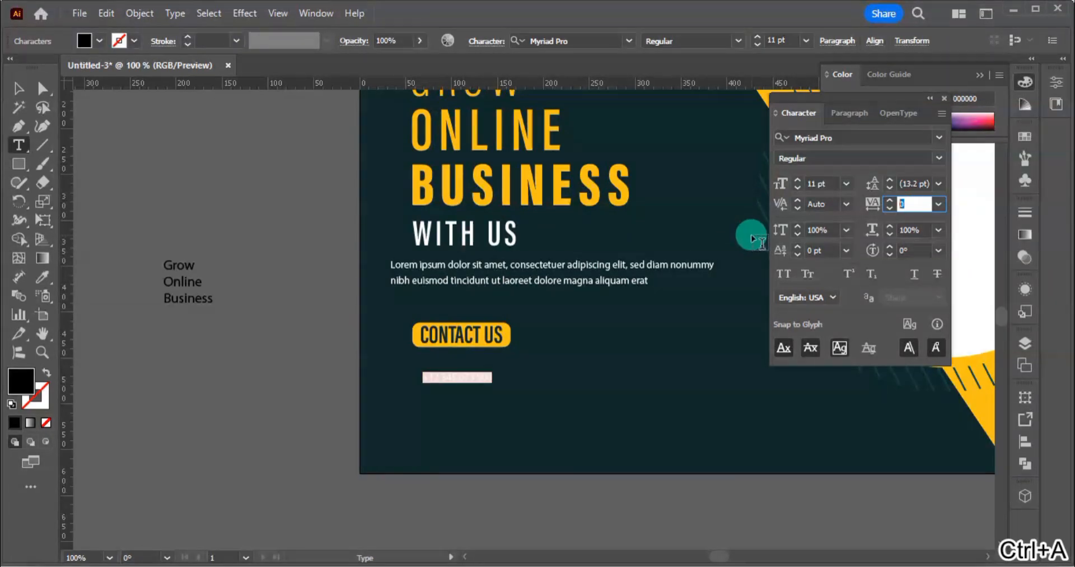
type("200")
key("Return")
key("Escape")
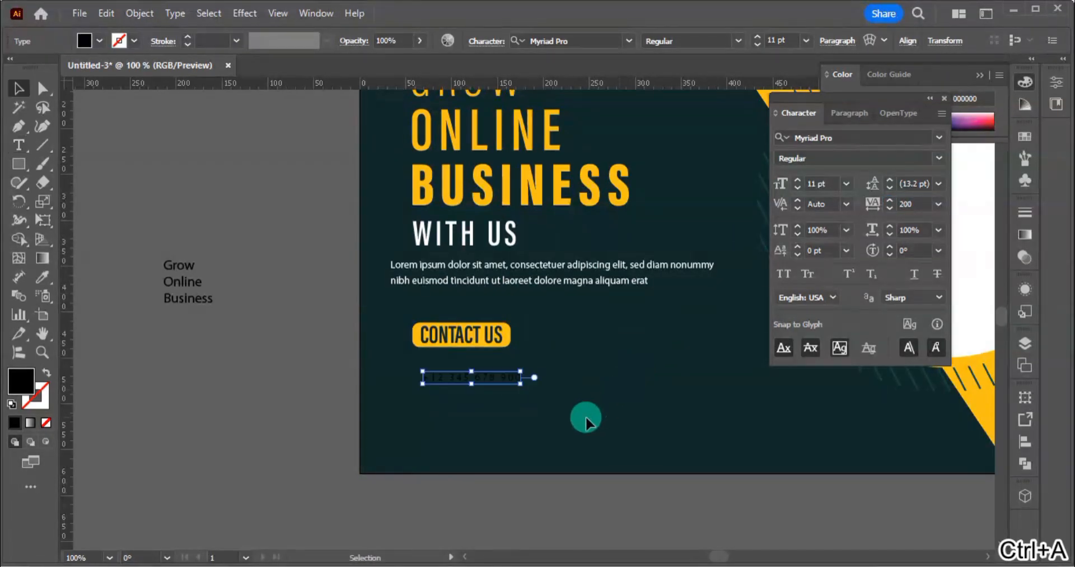
Recolour the phone number white and scale it up to about 16.3 pt
left_click(99, 41)
left_click(26, 97)
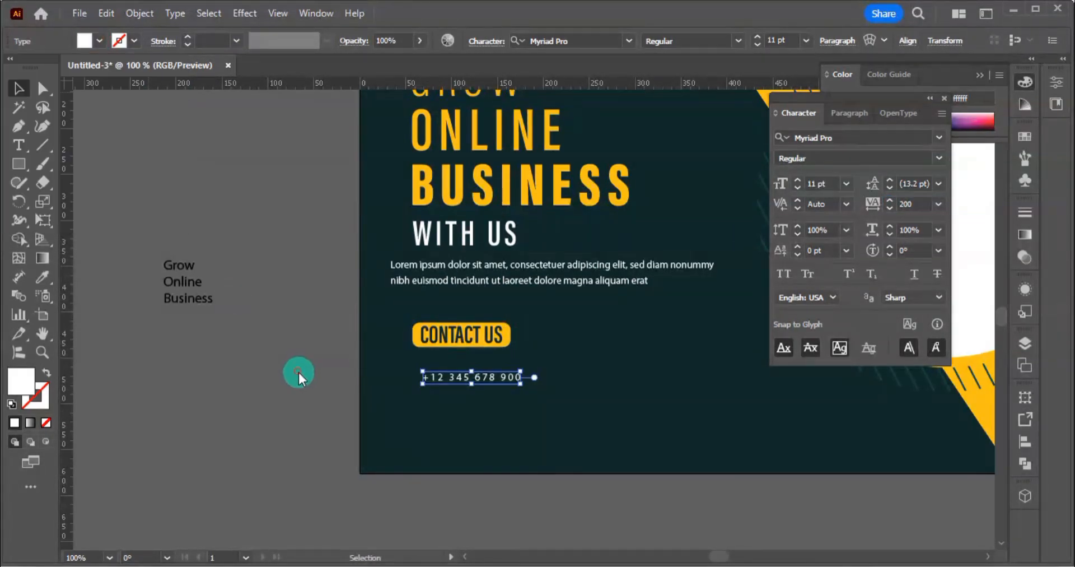
left_click(298, 398)
left_click_drag(483, 385, 568, 389)
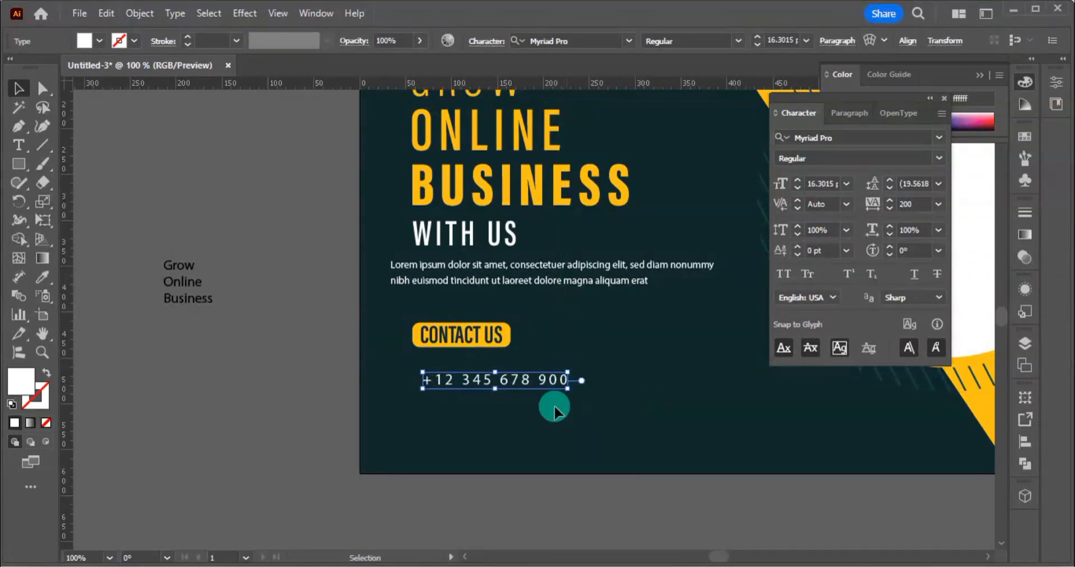
left_click(476, 484)
key("t")
left_click(529, 380)
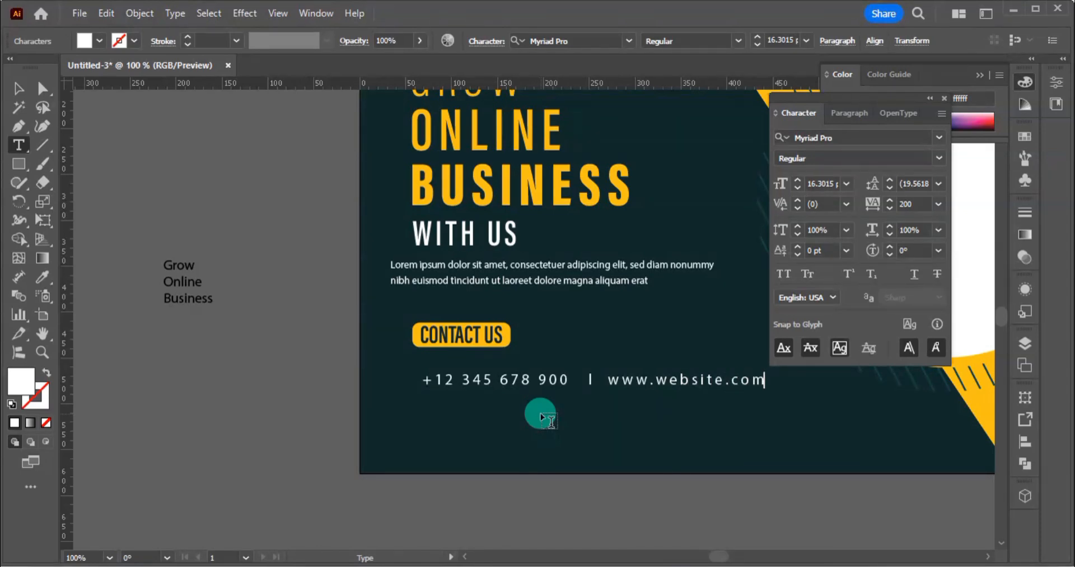
key("Escape")
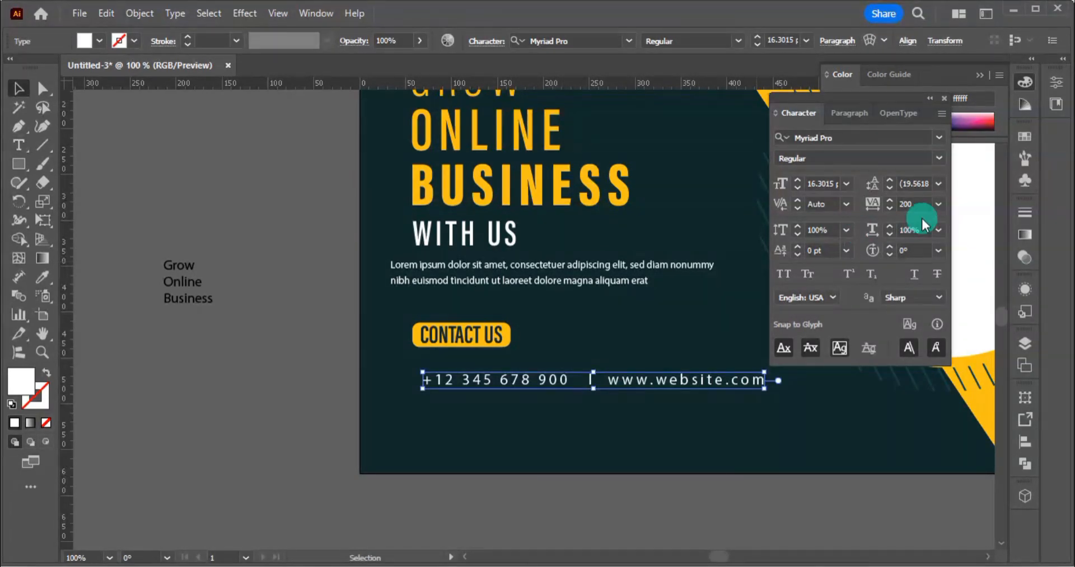
Reduce the contact line's tracking to 100 and align its left end with the CONTACT US button just above it
left_click(910, 203)
type("150")
key("Return")
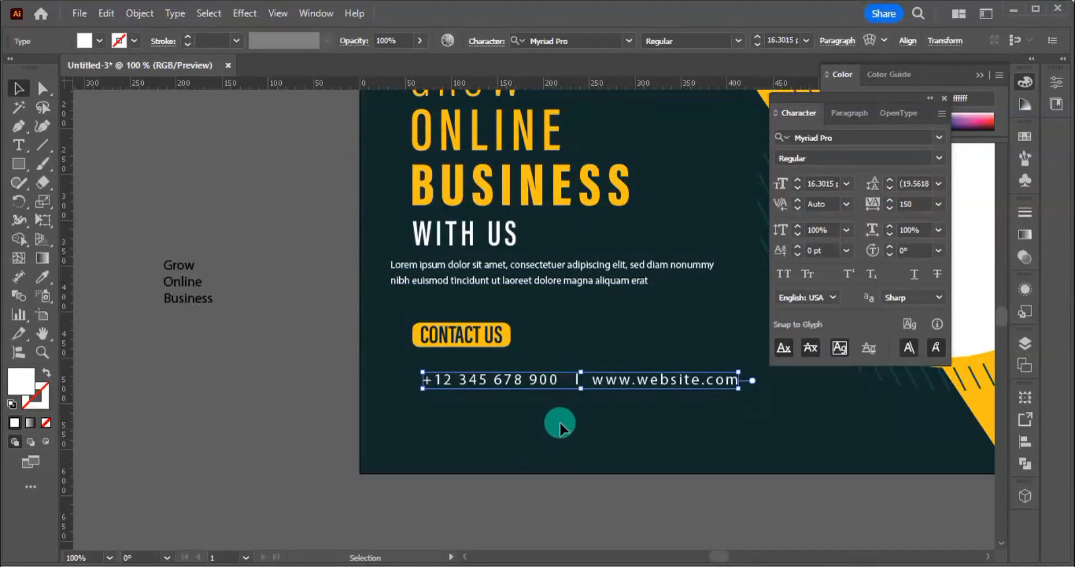
left_click(910, 205)
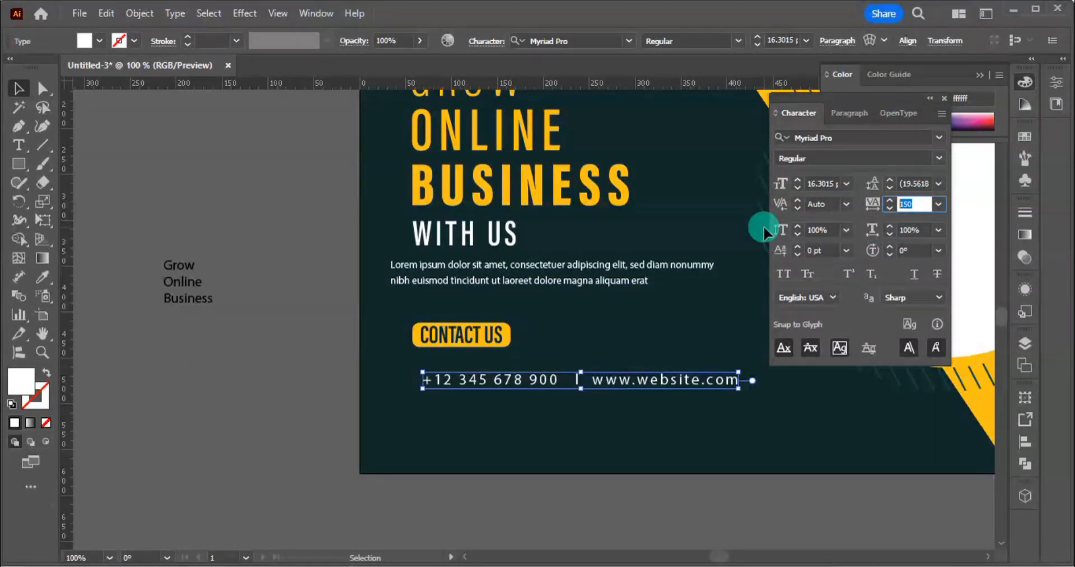
type("100")
key("Return")
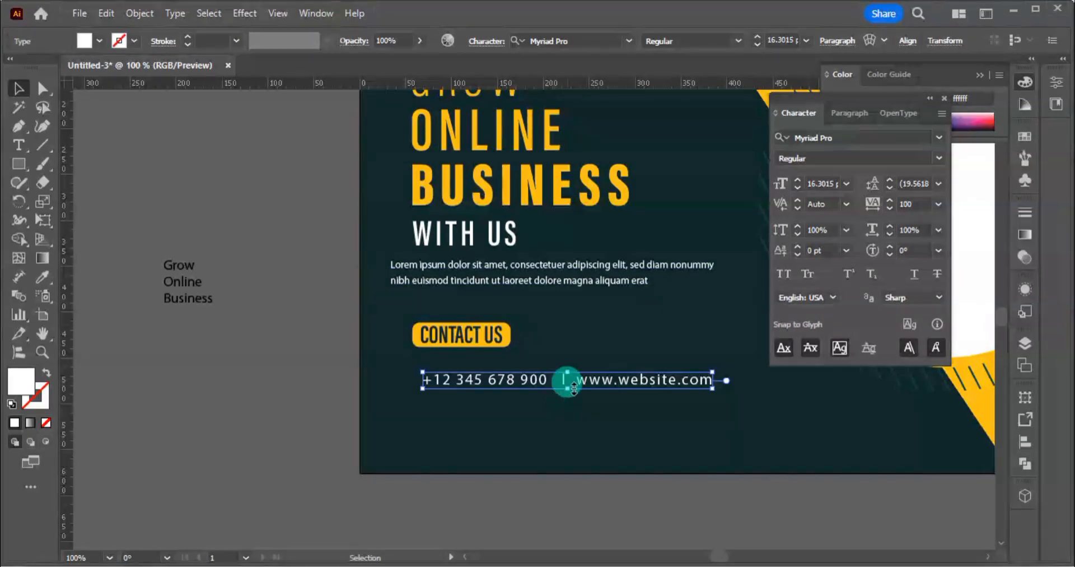
left_click_drag(574, 387, 569, 372)
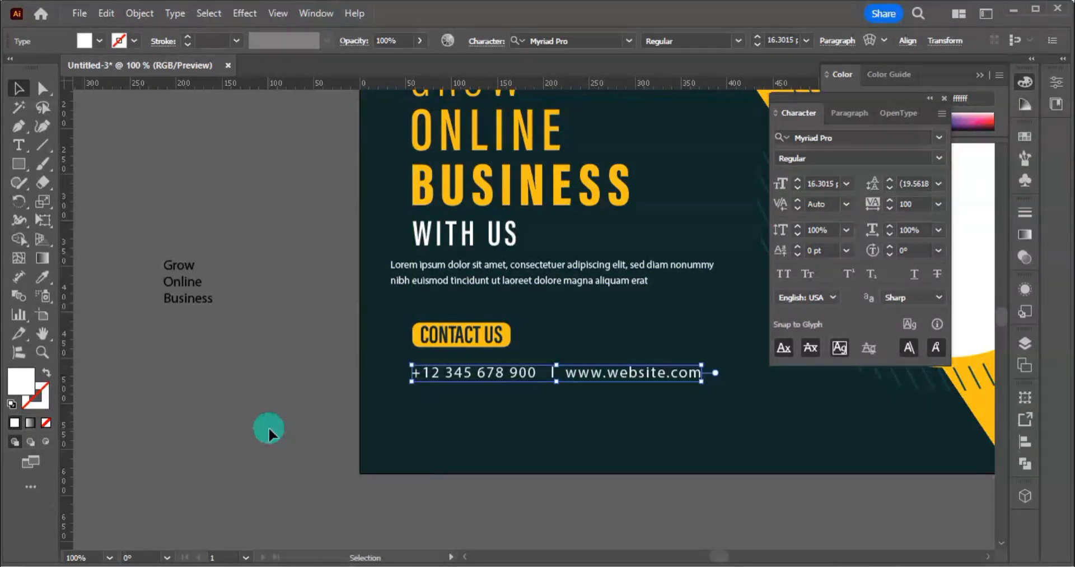
left_click(266, 435)
Close the Character and Color panels and extend the artboard leftward to about 926 px wide
key("ctrl+0")
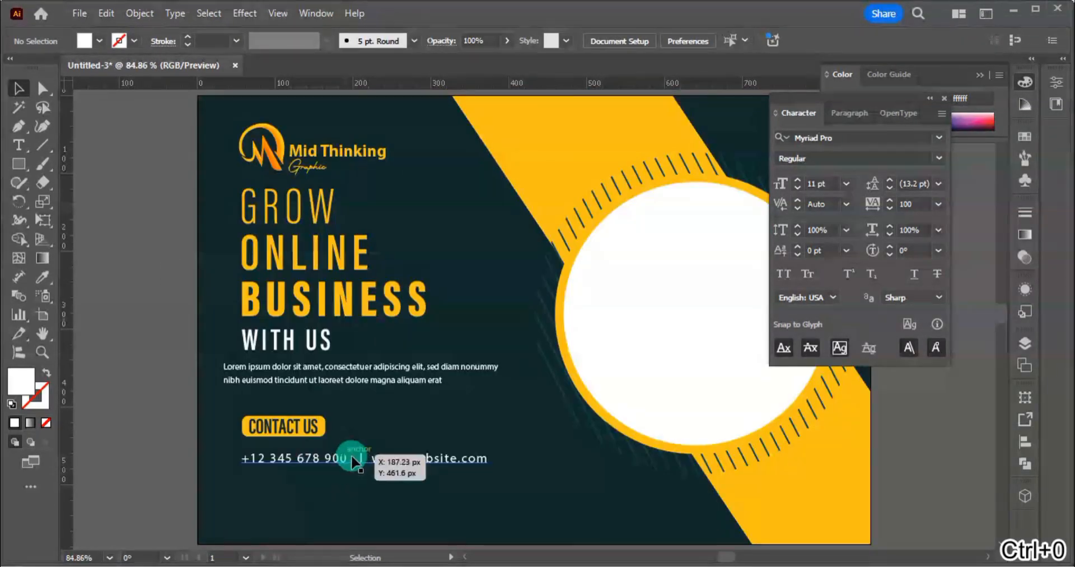
left_click(944, 98)
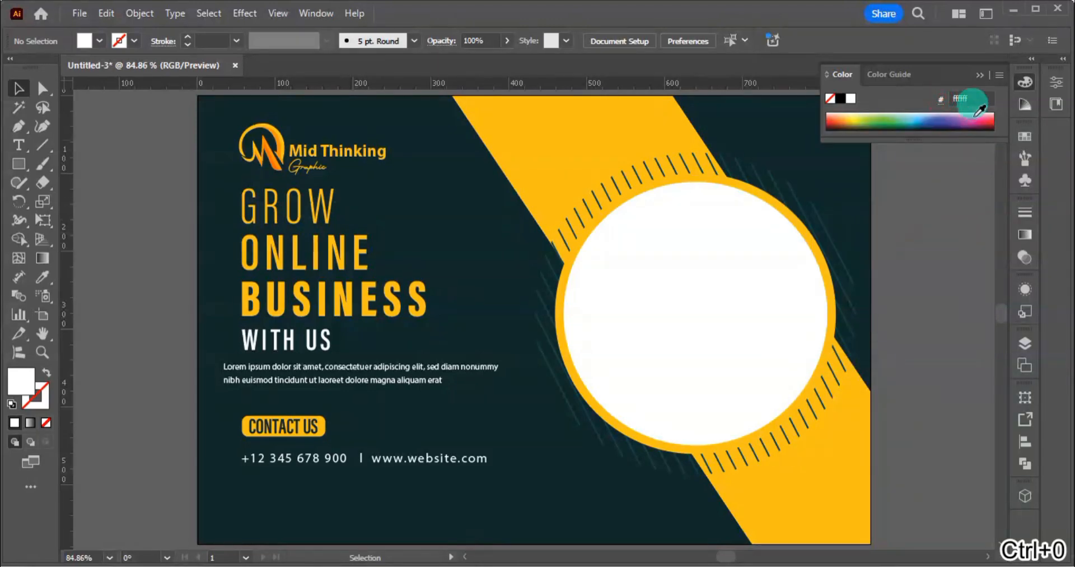
left_click(981, 75)
key("ctrl+minus")
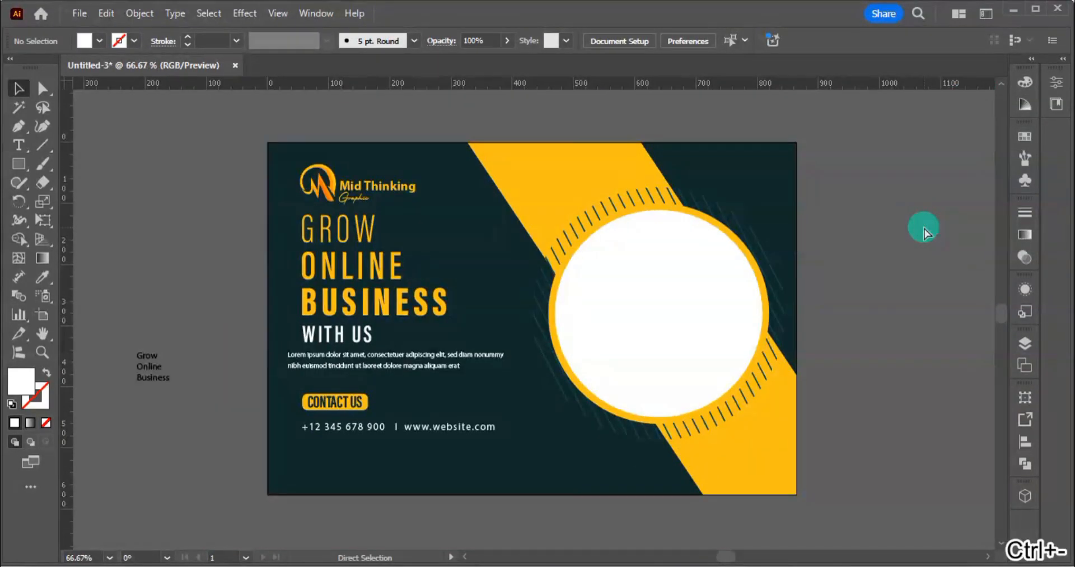
key("ctrl+minus")
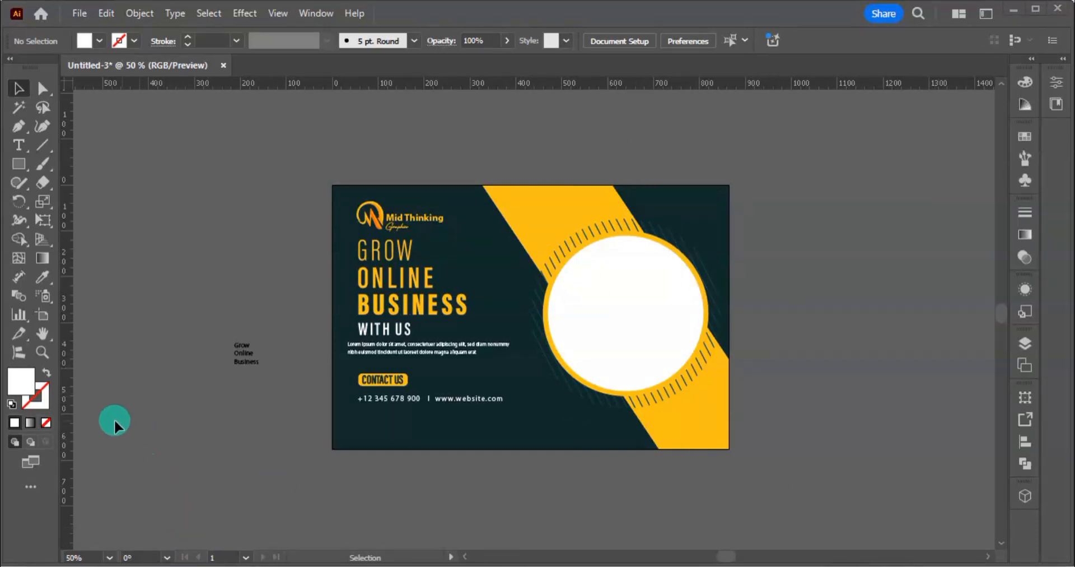
left_click(40, 313)
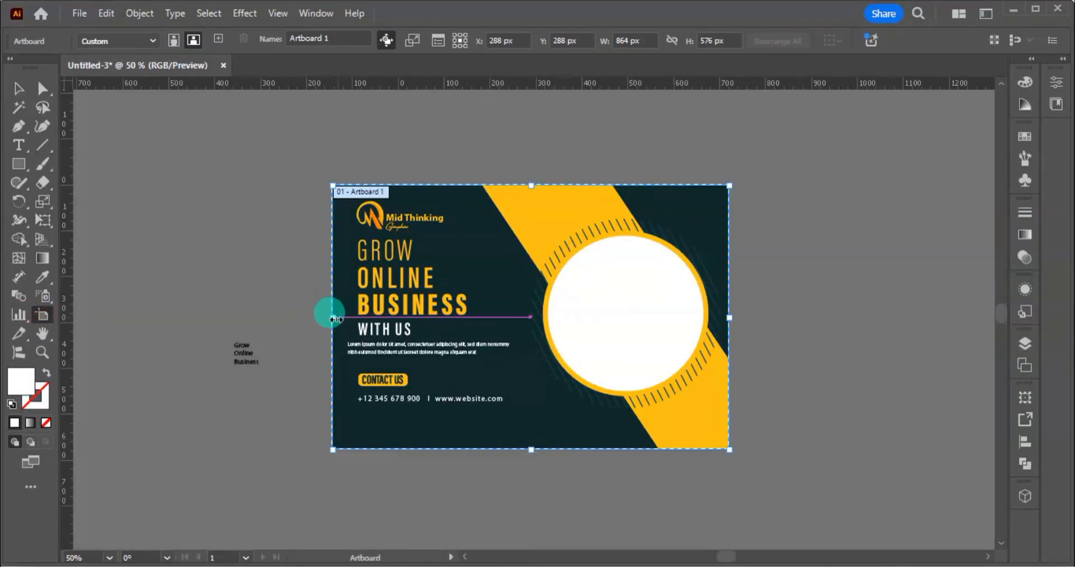
left_click_drag(331, 315, 304, 317)
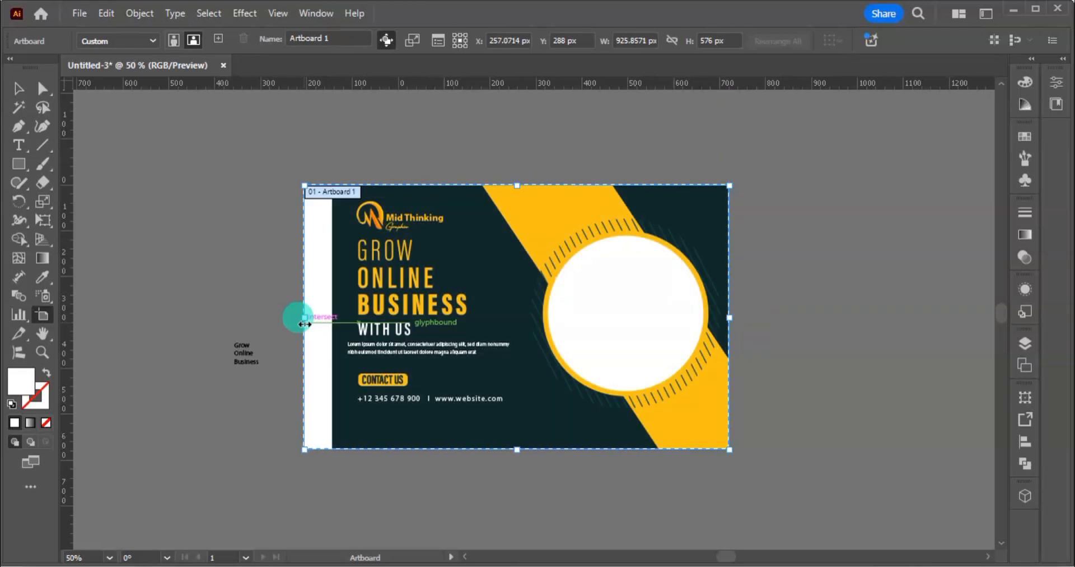
left_click(18, 89)
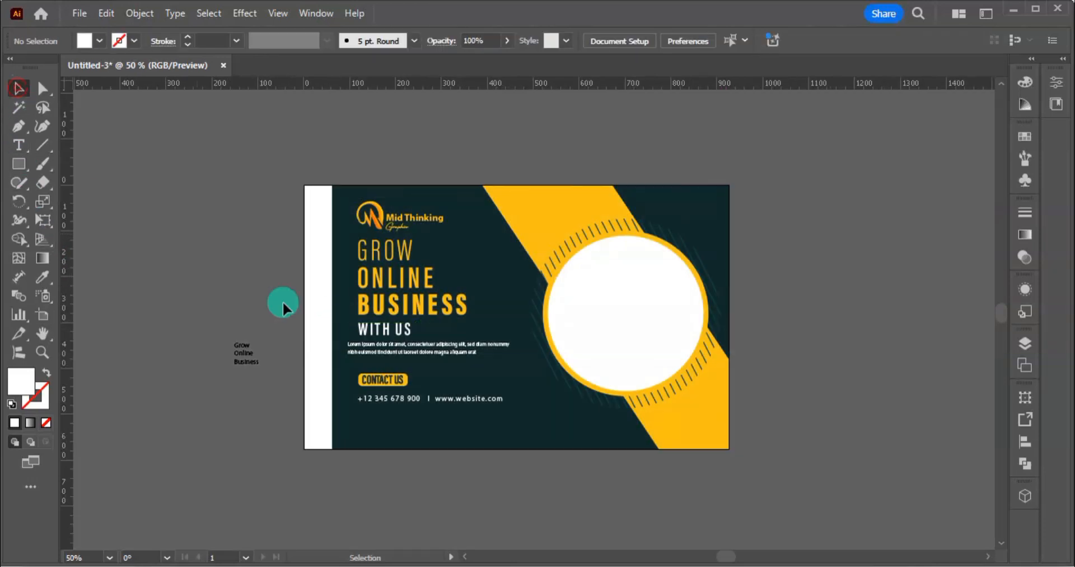
Unlock all objects, stretch the dark teal background to the artboard's new left edge and lock it again
key("ctrl+alt+2")
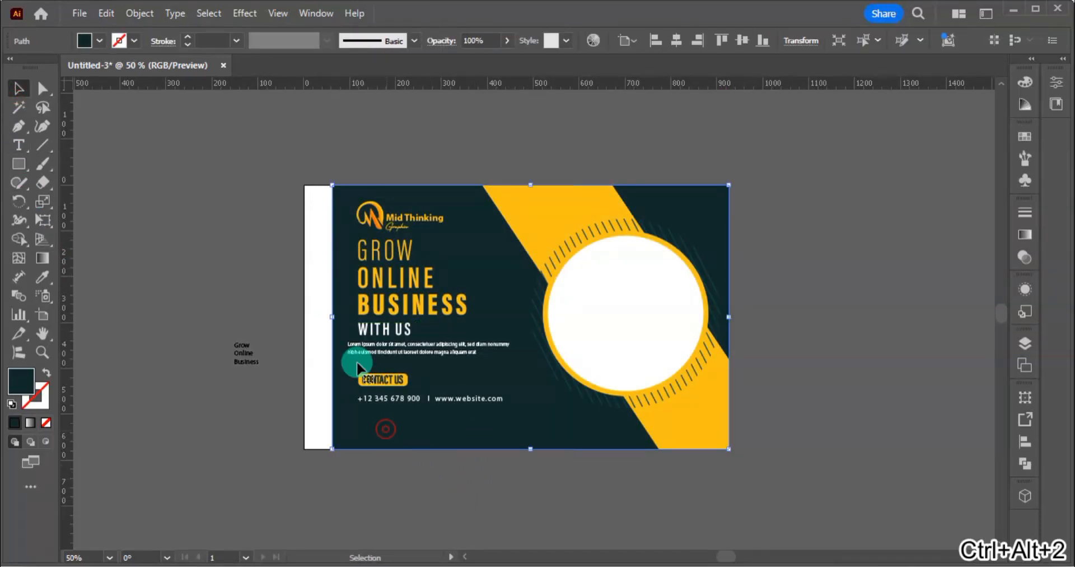
left_click_drag(332, 317, 294, 309)
left_click(275, 298)
left_click(318, 399)
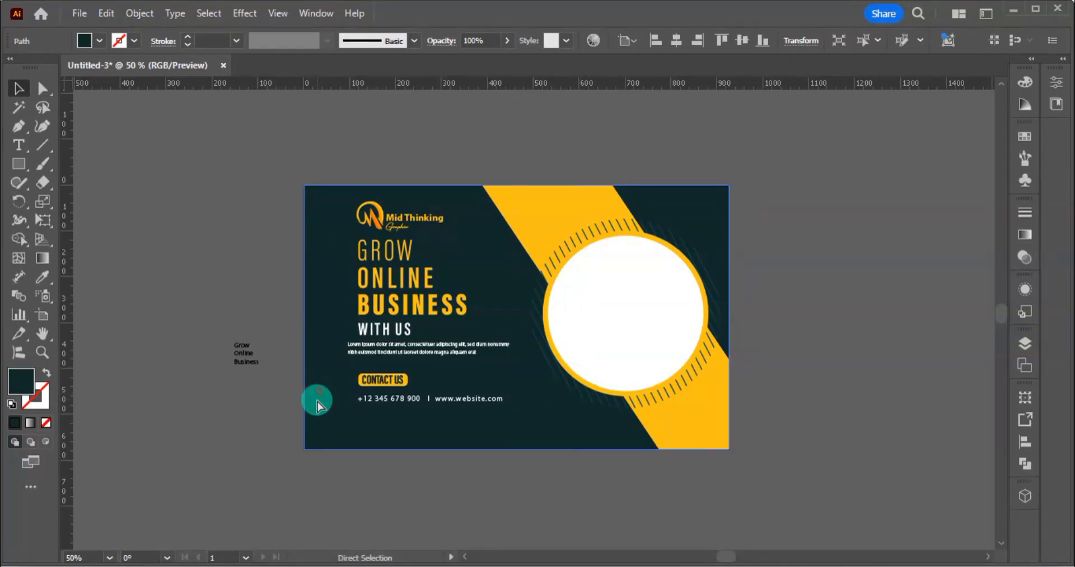
key("ctrl+2")
Shift the logo and all text left and down, widening the gap below the logo and left-aligning the paragraph with the heading
left_click_drag(292, 166, 417, 382)
left_click_drag(428, 419, 429, 419)
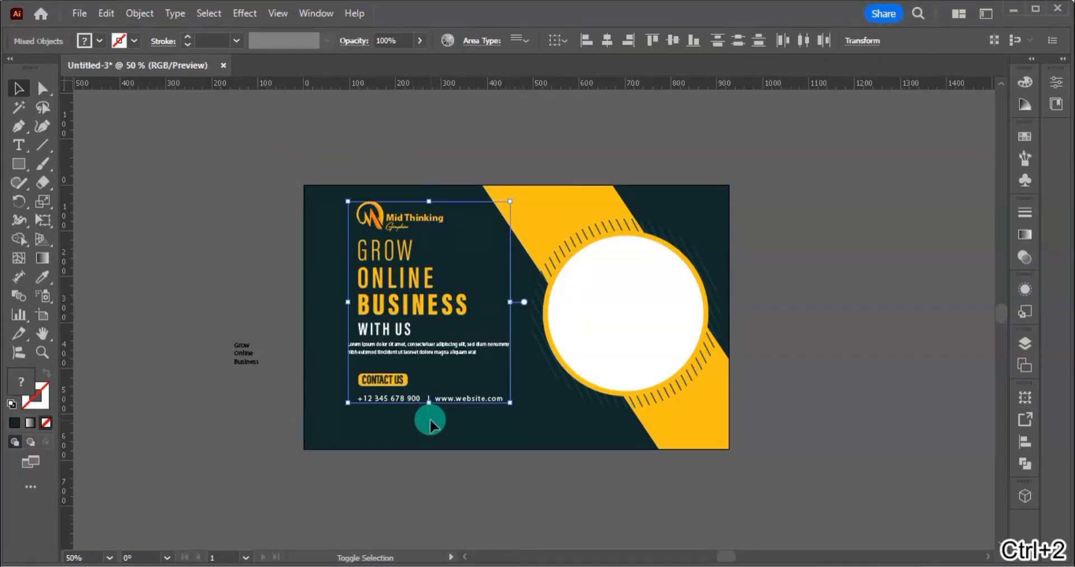
key("shift+Left")
key("shift+Left")
key("shift+Left")
key("shift+Left")
key("shift+Left")
key("shift+Down")
key("shift+Down")
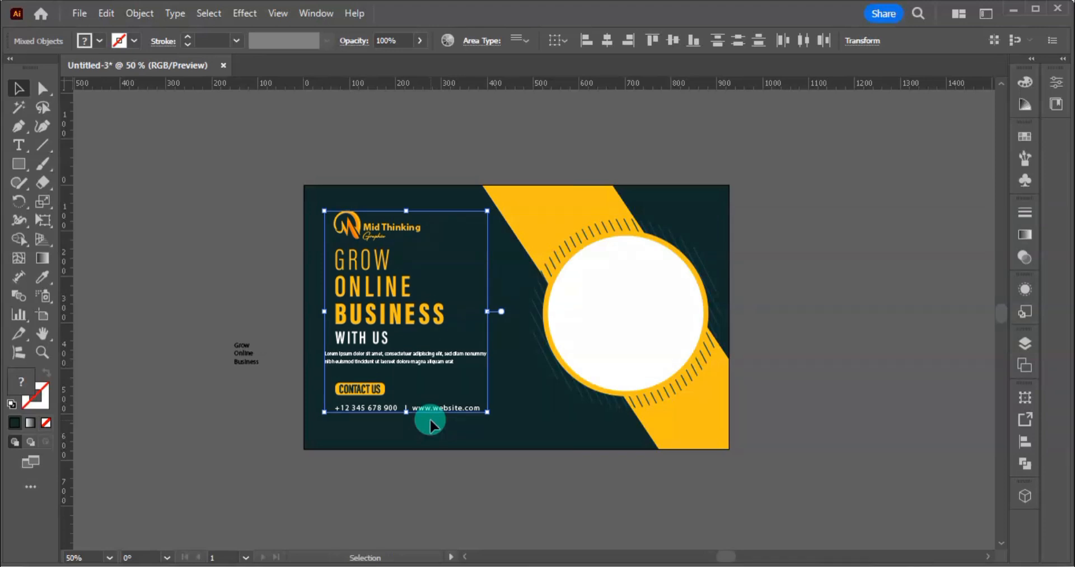
left_click(475, 491)
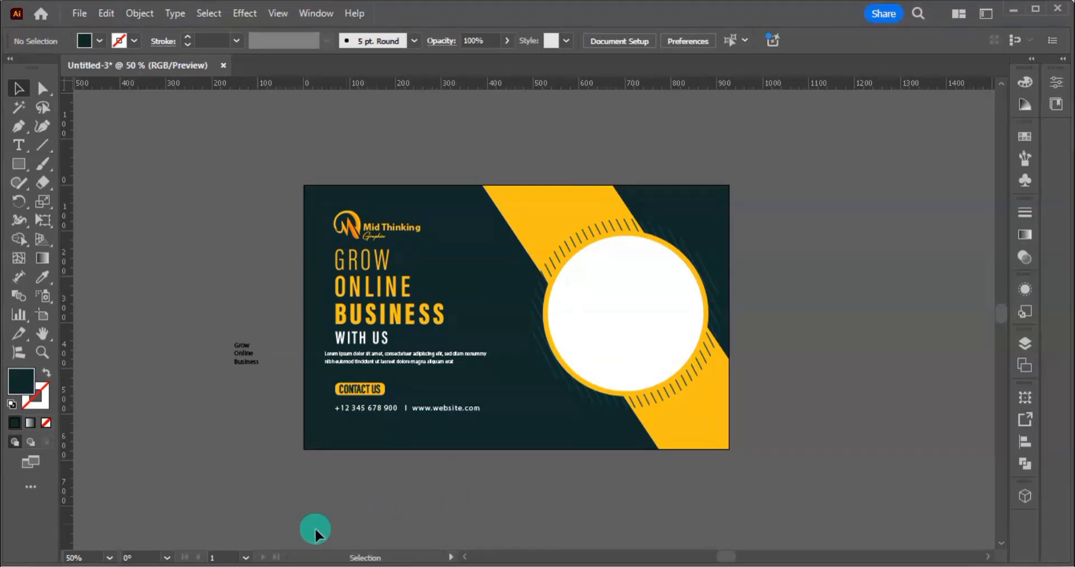
left_click(396, 503)
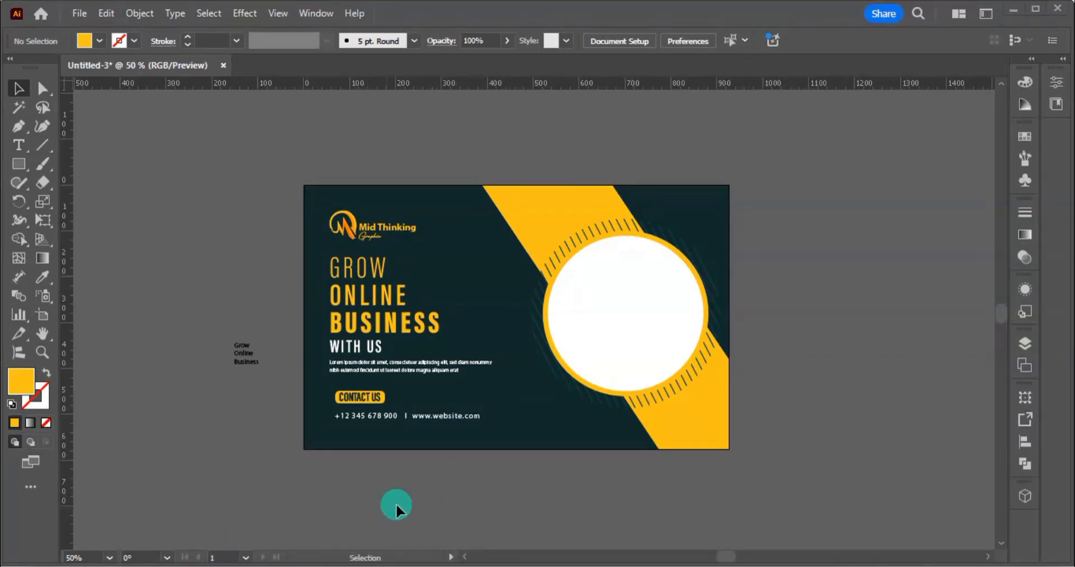
Create a text line of repeated periods just below the banner and enlarge it to 25 pt
left_click(29, 143)
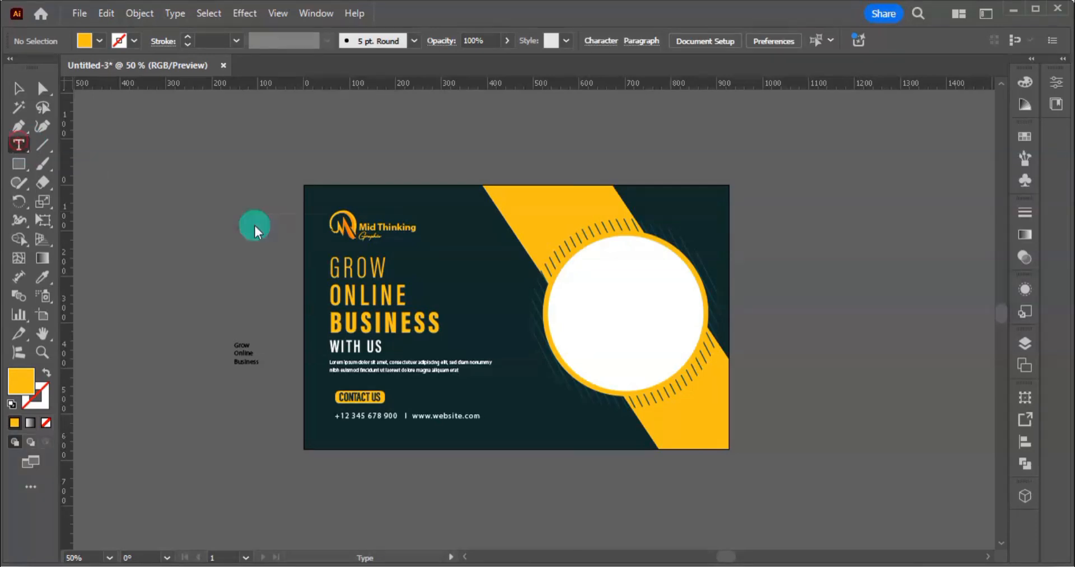
left_click(349, 463)
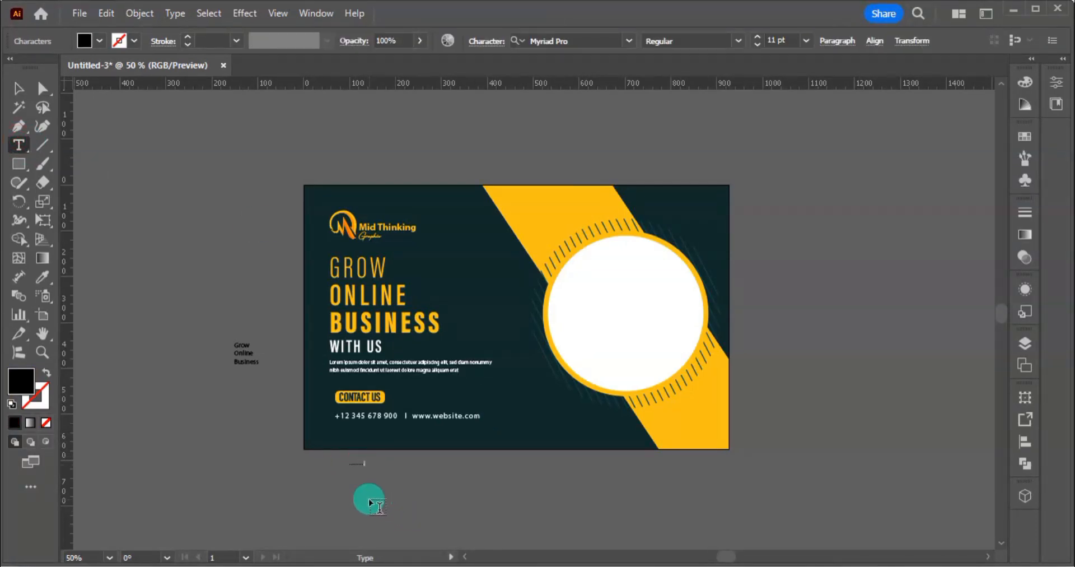
key("ctrl+a")
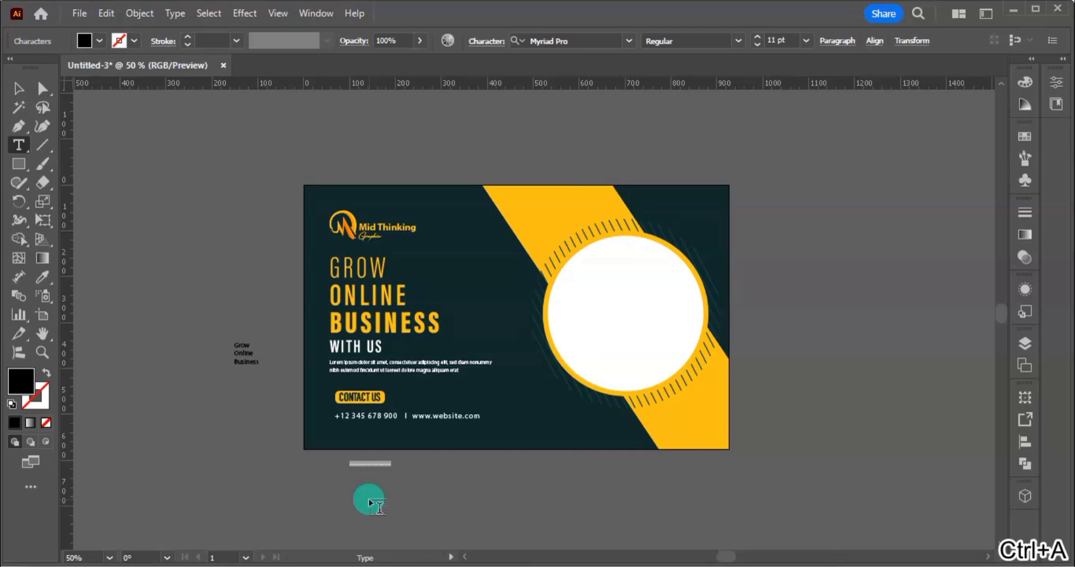
key("ctrl+shift+period")
key("ctrl+shift+period")
key("ctrl+shift+period")
key("ctrl+shift+period")
key("ctrl+shift+period")
key("ctrl+shift+period")
key("ctrl+shift+period")
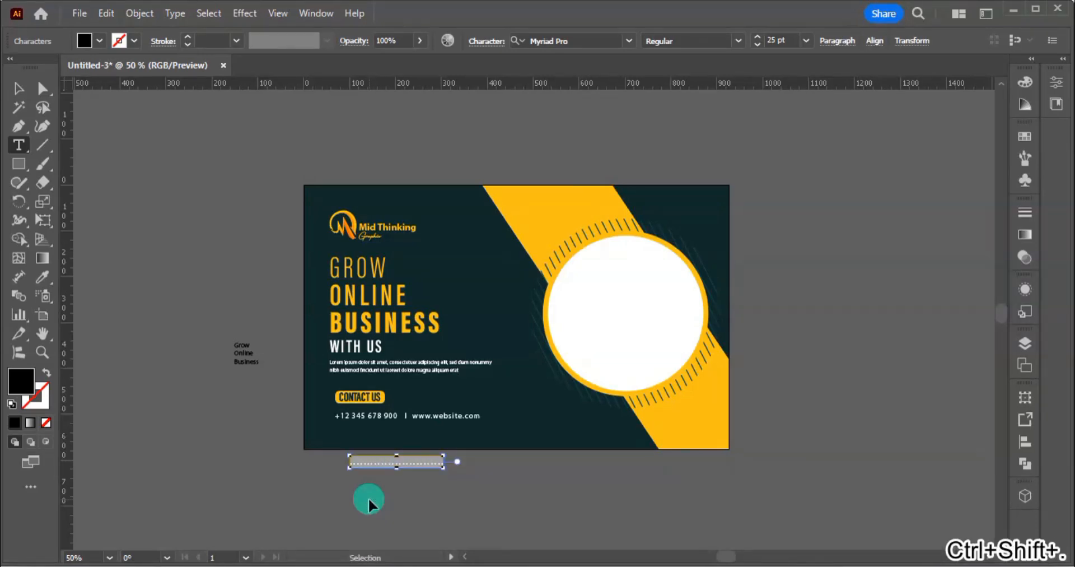
Widen the spacing of the dot row by setting its tracking to 500
key("ctrl+t")
left_click(922, 203)
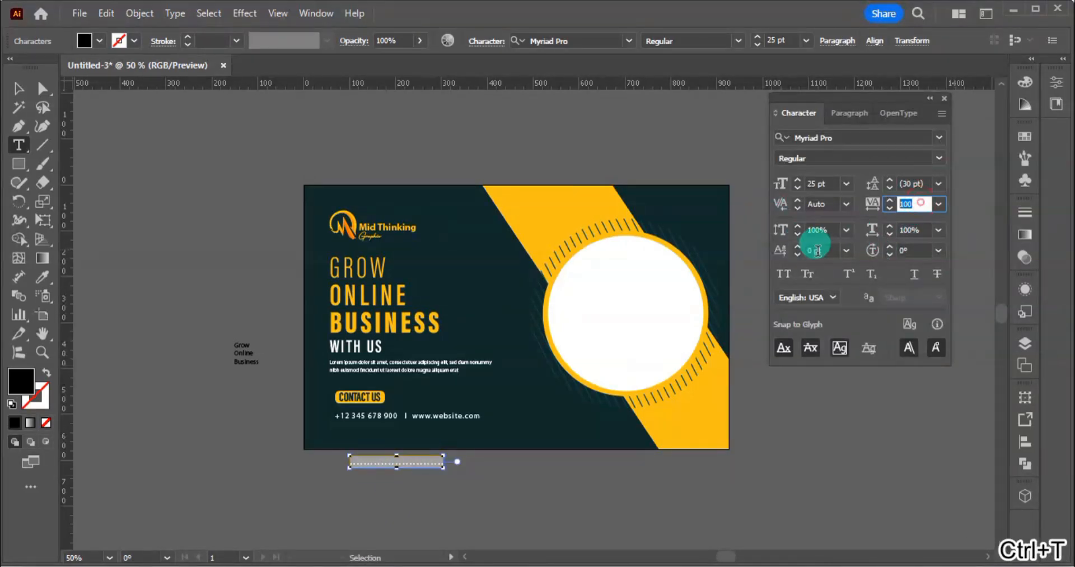
type("250")
key("Return")
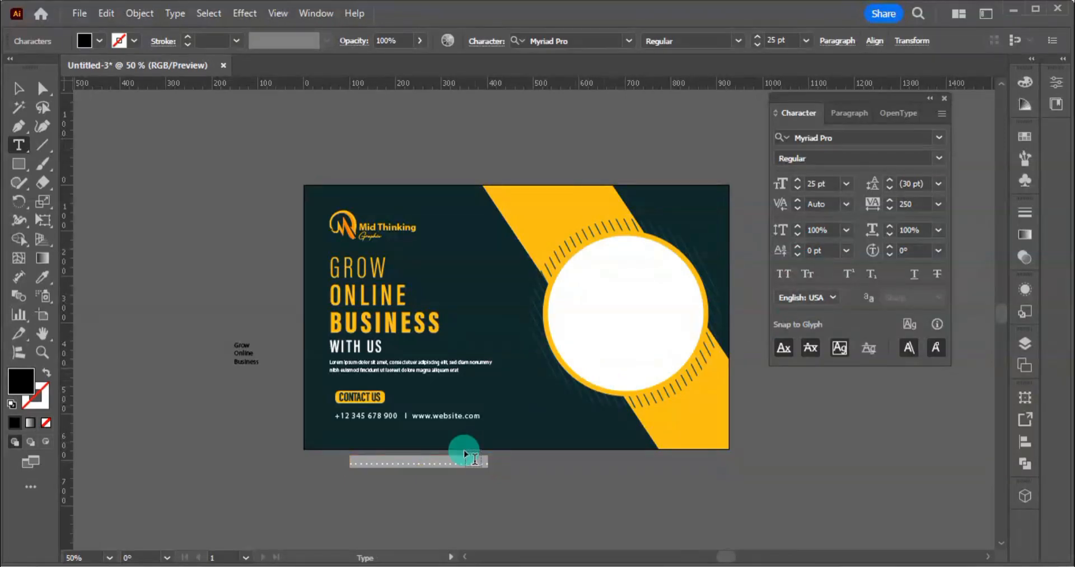
left_click(913, 203)
type("500")
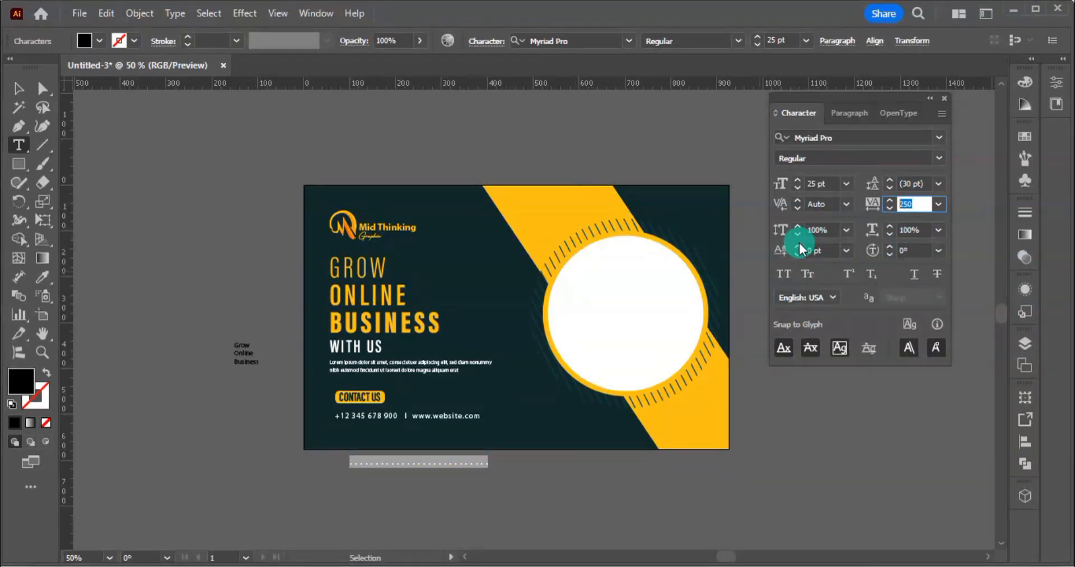
key("Return")
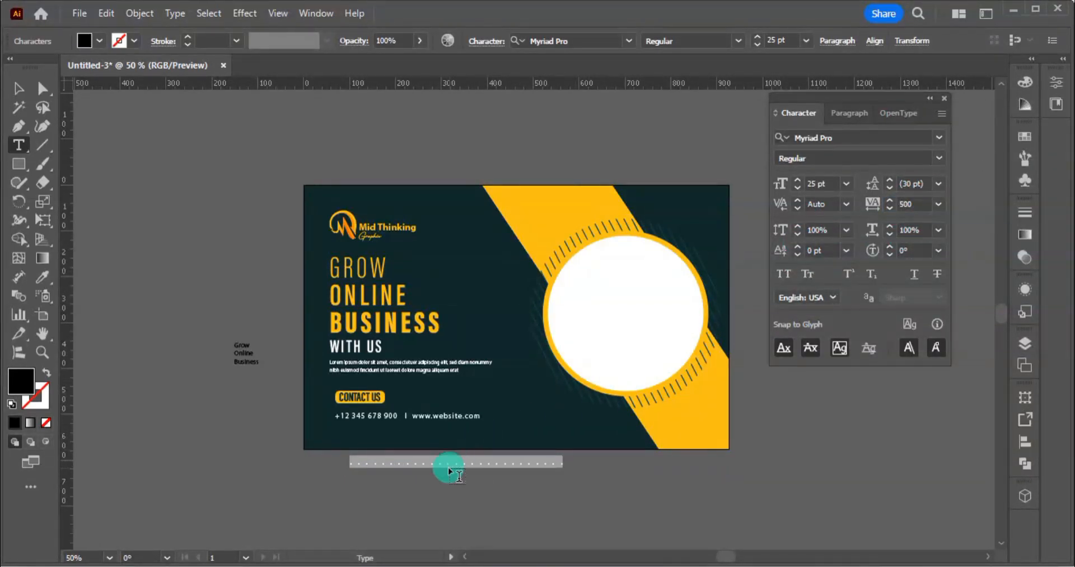
Remove the second half of the dot row and enlarge the remaining dots to 35 pt
left_click_drag(447, 465, 615, 466)
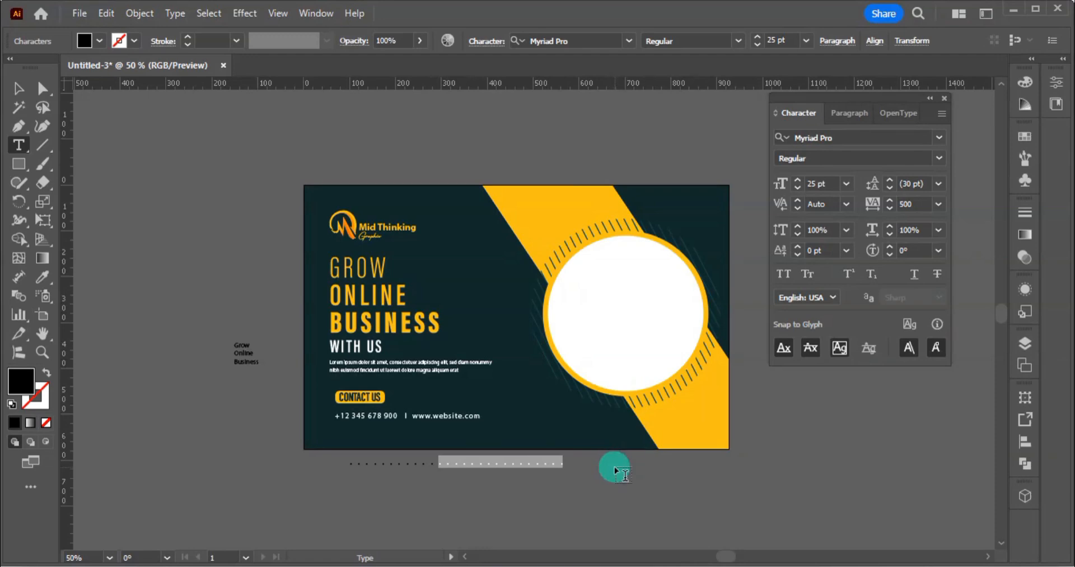
key("ctrl+a")
key("ctrl+shift+period")
key("ctrl+shift+period")
key("ctrl+shift+period")
key("ctrl+shift+period")
key("ctrl+shift+period")
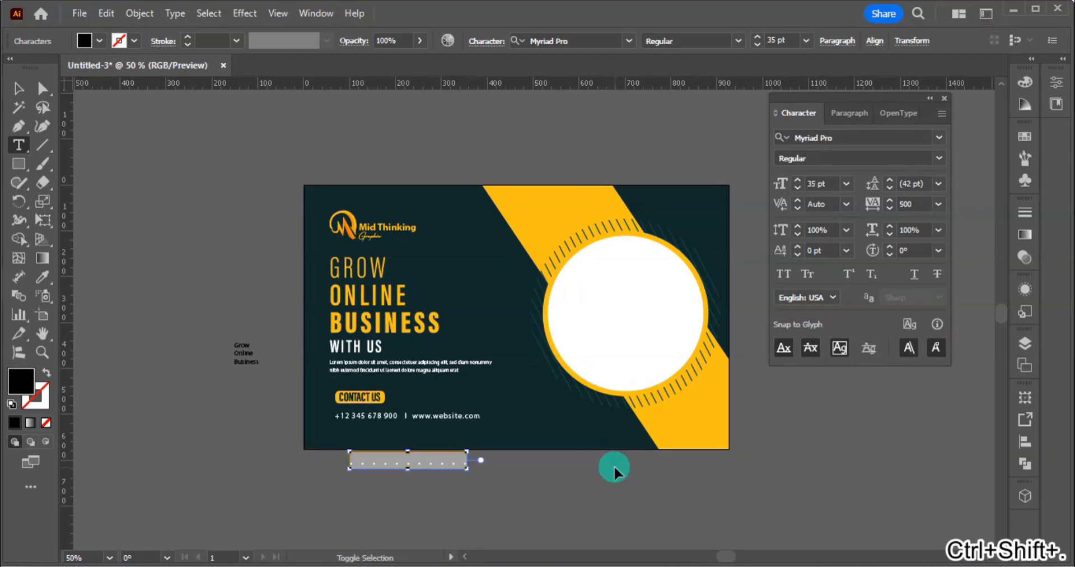
Enlarge the dots in the row below the banner to 43 pt
key("ctrl+shift+period")
key("ctrl+shift+period")
key("ctrl+shift+period")
key("ctrl+shift+period")
Copy the dot row and paste it repeatedly on new lines beneath to build a grid of dots
key("ctrl+c")
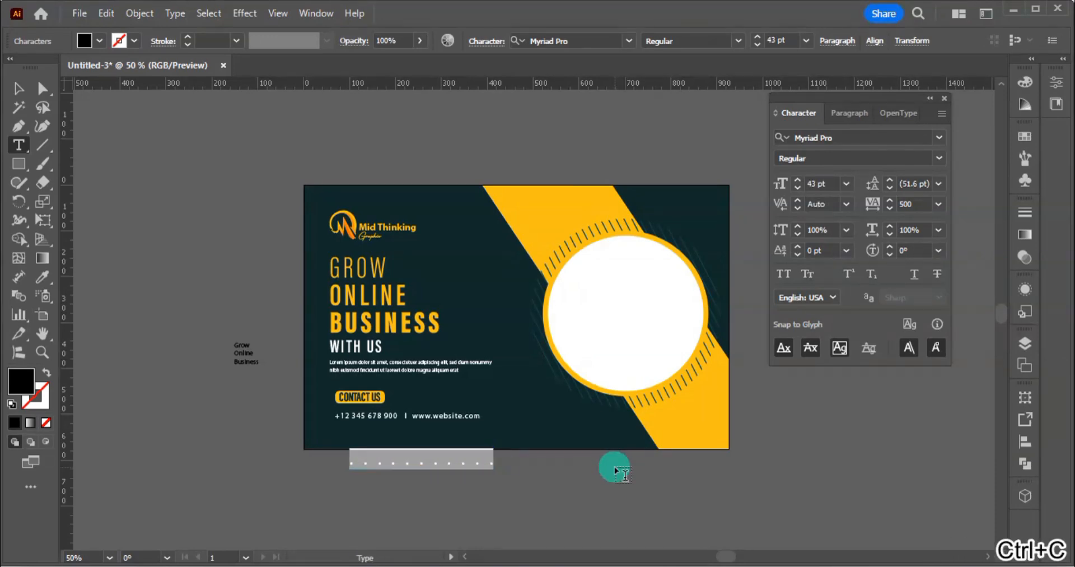
key("Right")
key("Return")
key("ctrl+v")
key("Return")
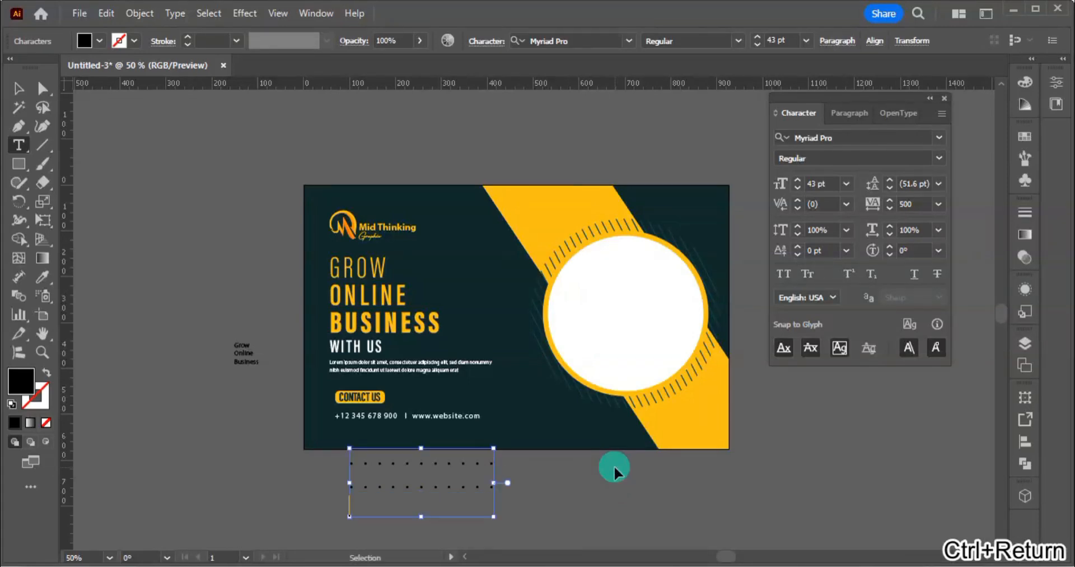
key("ctrl+v")
key("Return")
key("ctrl+v")
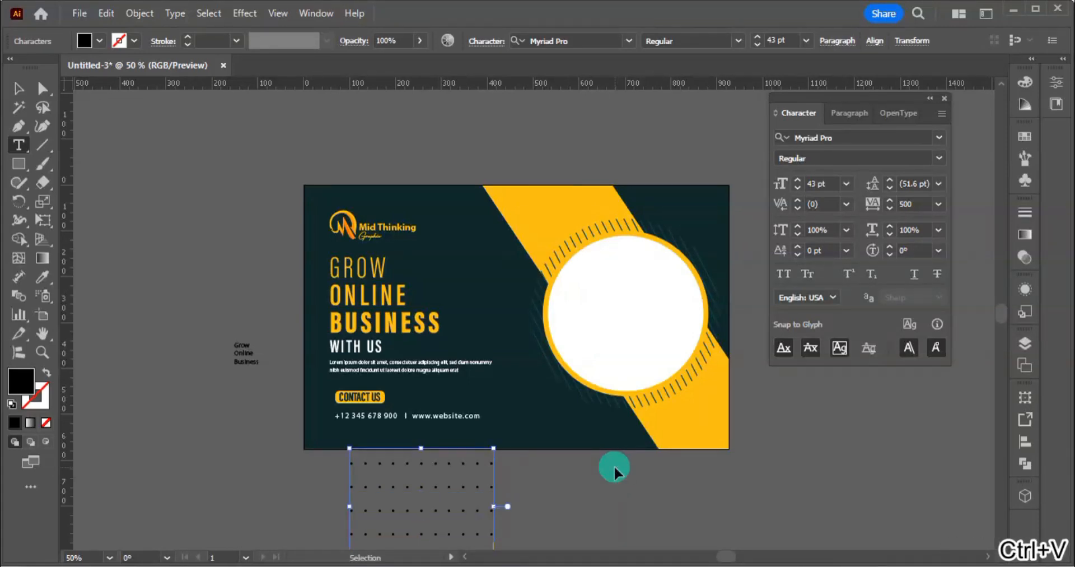
Tighten the line spacing of the whole dot grid to 37.6 pt
key("ctrl+a")
key("alt+Up")
key("alt+Up")
key("alt+Up")
key("alt+Up")
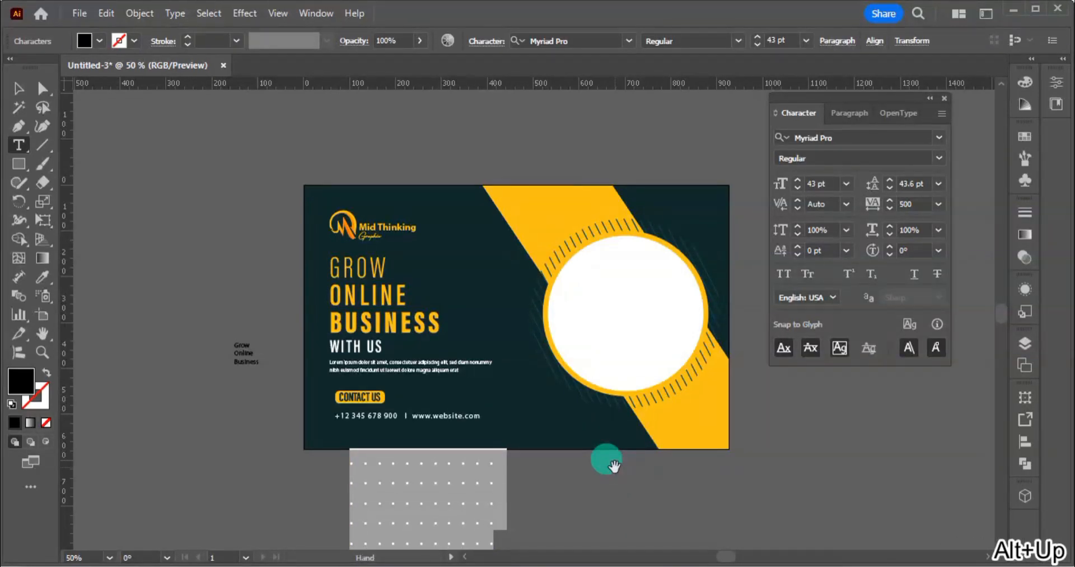
key("alt+Up")
key("alt+Up")
key("alt+Up")
key("Escape")
left_click(570, 485)
left_click_drag(566, 477, 576, 411)
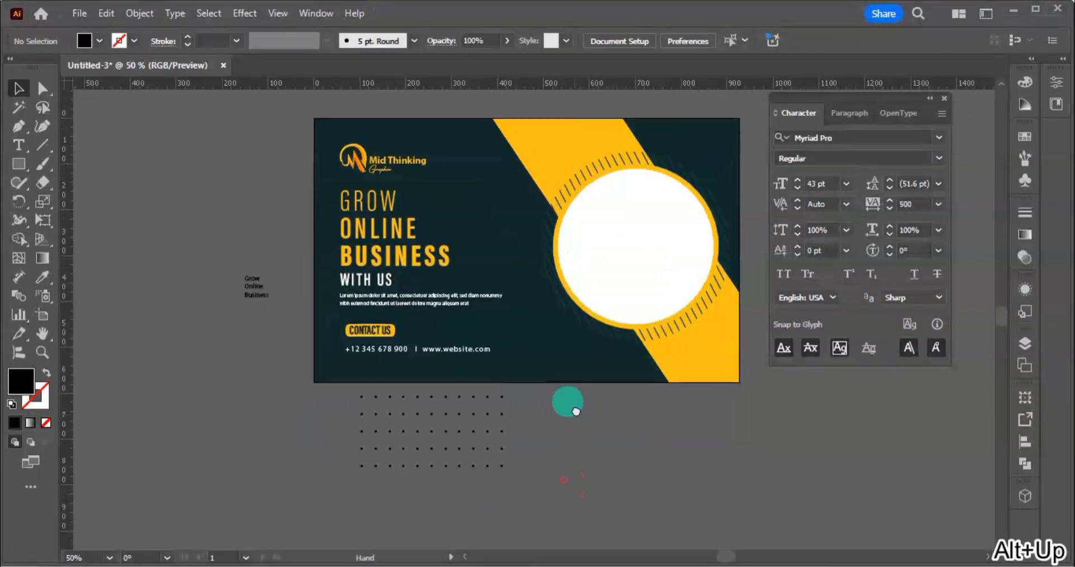
Recolour the dot grid by sampling the banner's dark teal background and picking a slightly lighter teal from it
left_click(485, 428)
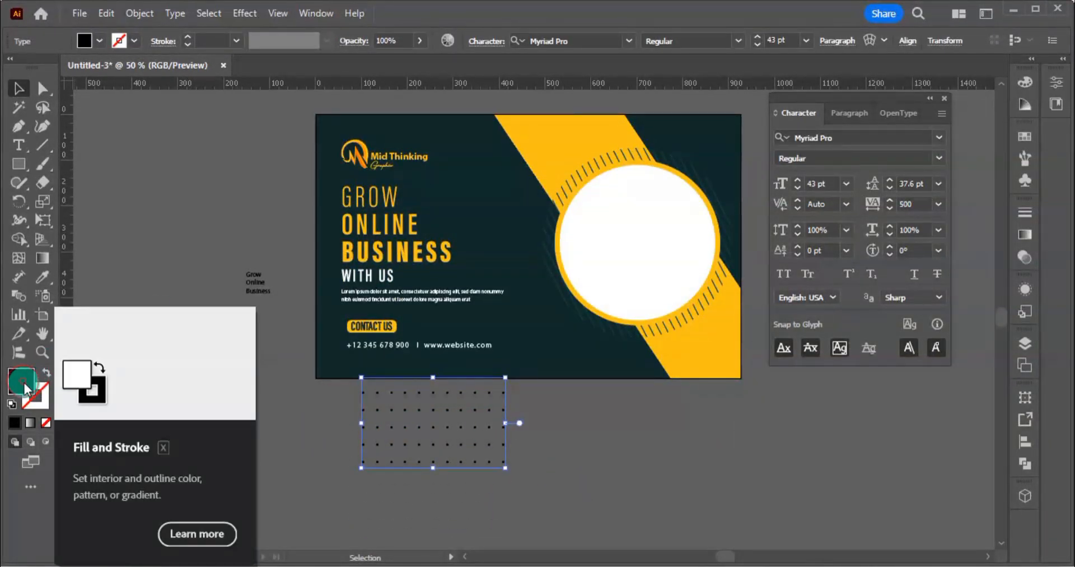
left_click(41, 276)
left_click(521, 333)
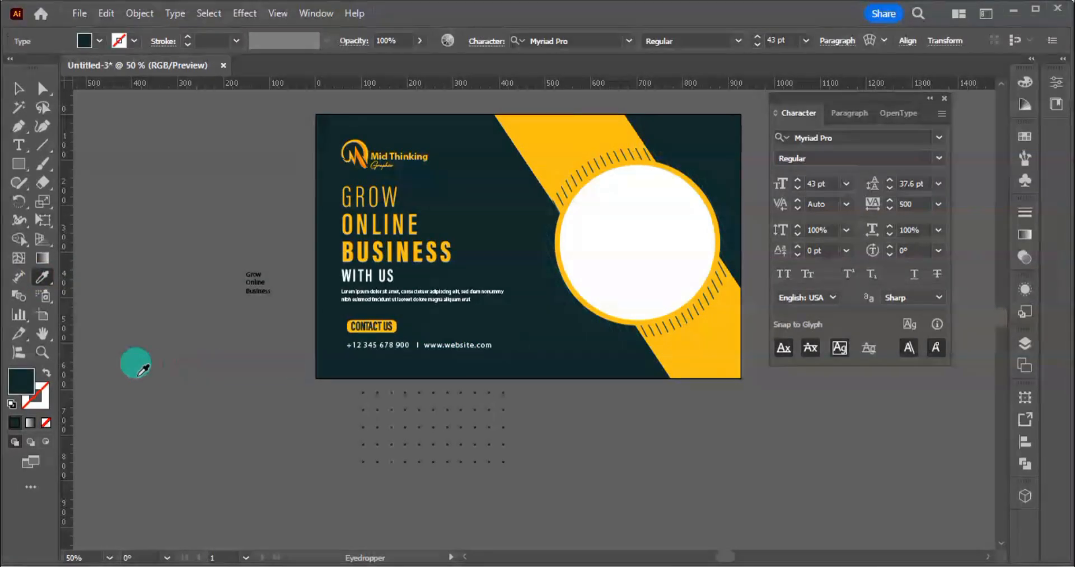
double_click(23, 381)
left_click(798, 323)
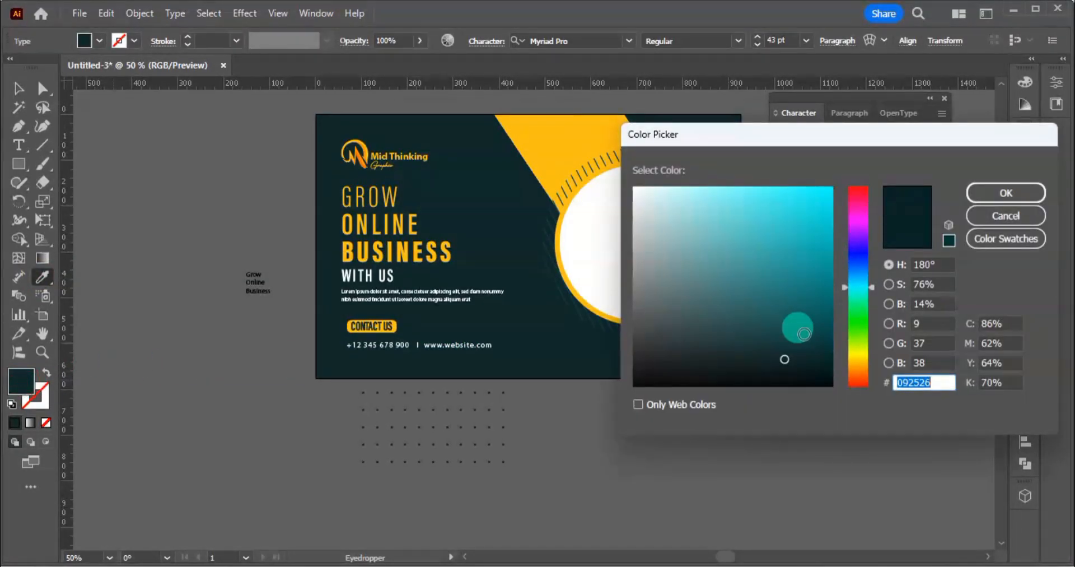
left_click(1004, 199)
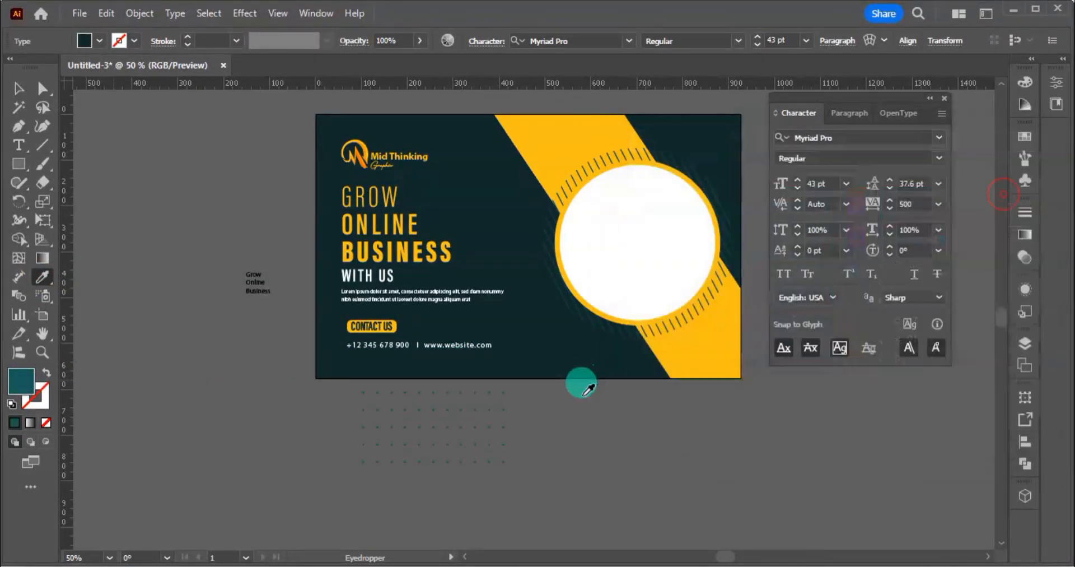
left_click(18, 88)
left_click(257, 423)
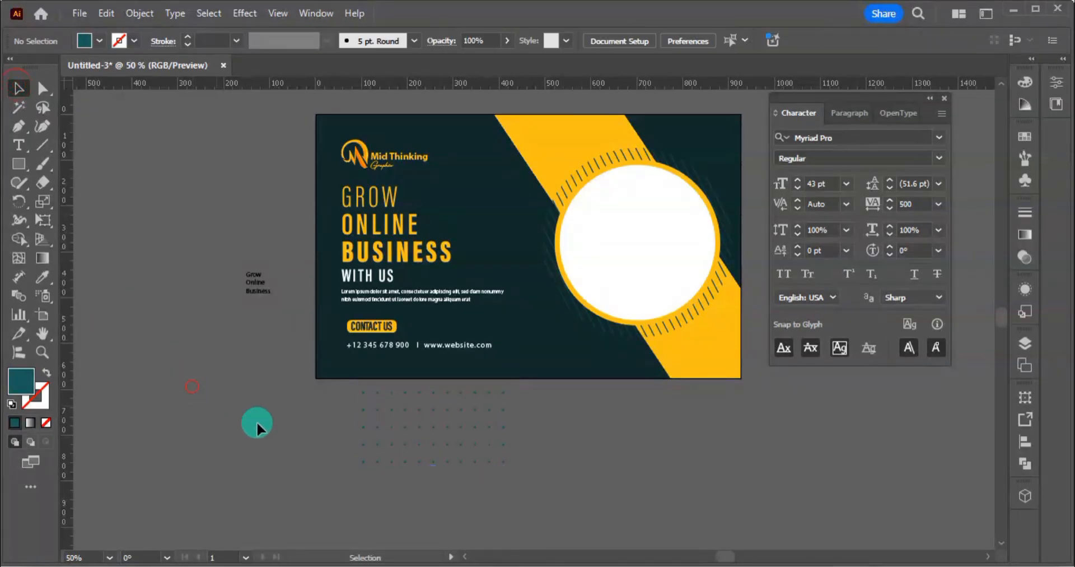
Rotate the dot grid about 45° clockwise and place it across the banner's lower edge below the circle
left_click_drag(449, 432, 485, 431)
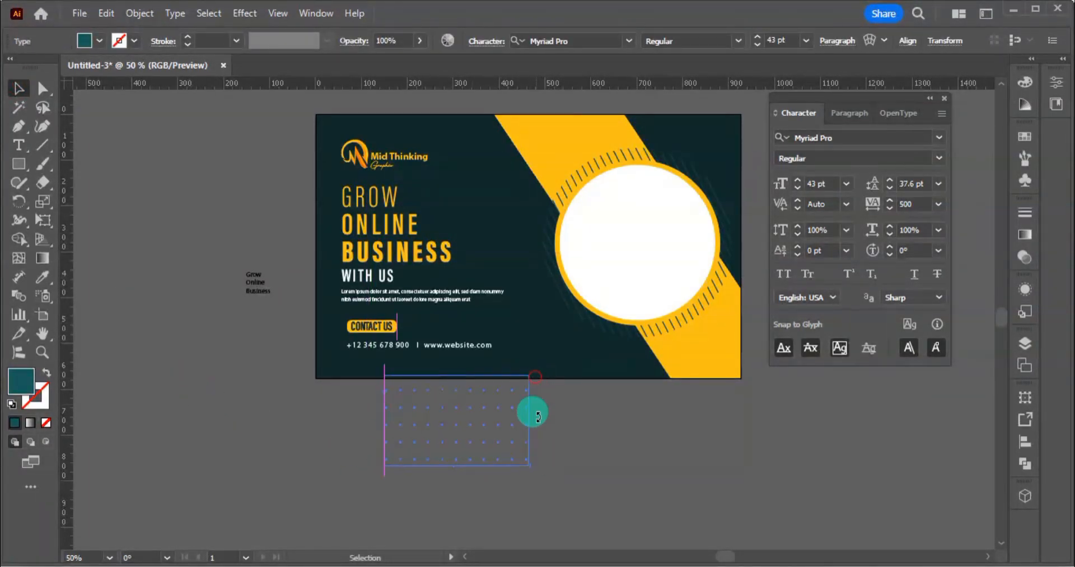
left_click_drag(533, 407, 592, 425)
left_click(598, 446)
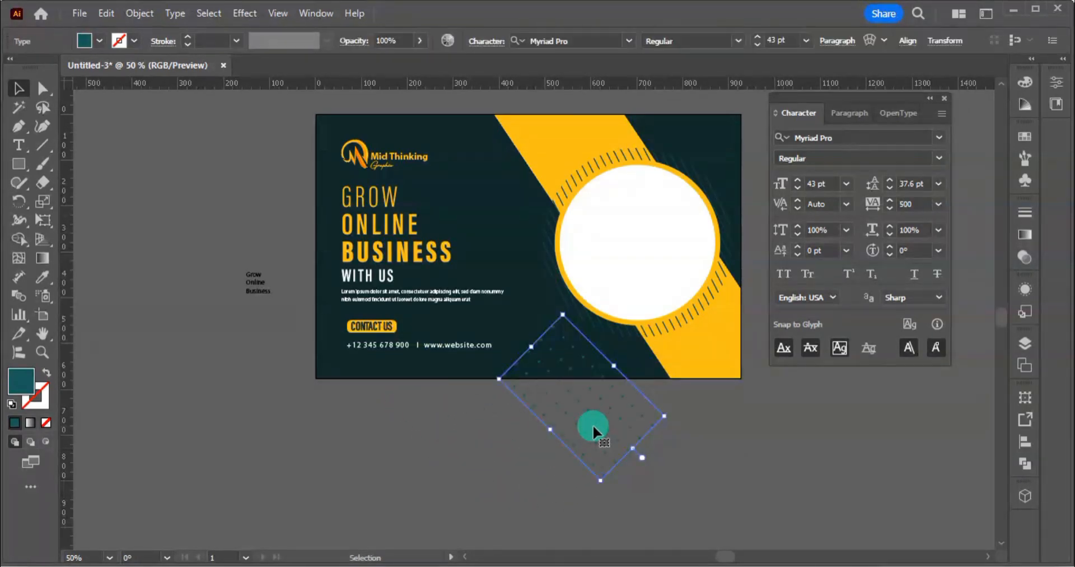
Set the rotated dot grid's tracking to 250 and place a copy of it over the banner's upper-right corner
left_click(930, 204)
left_click(650, 445)
left_click_drag(583, 419, 515, 493)
left_click(616, 453)
key("space")
left_click_drag(481, 444, 644, 207)
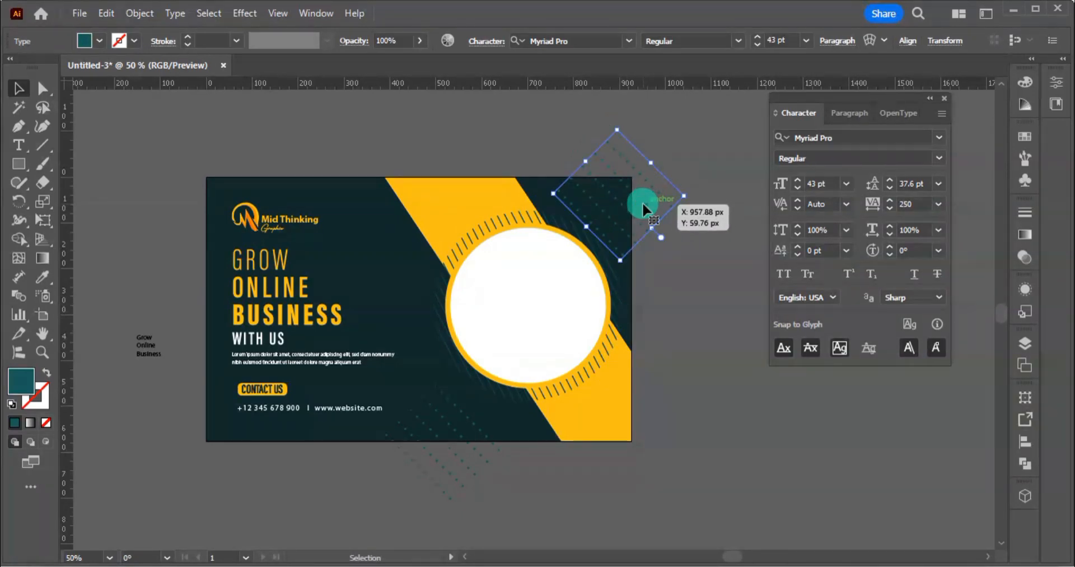
Tighten the upper-right dot grid to 27.6 pt leading and 150 tracking, and reposition it over the corner
double_click(643, 203)
key("ctrl+a")
key("alt+Up")
key("alt+Up")
key("alt+Up")
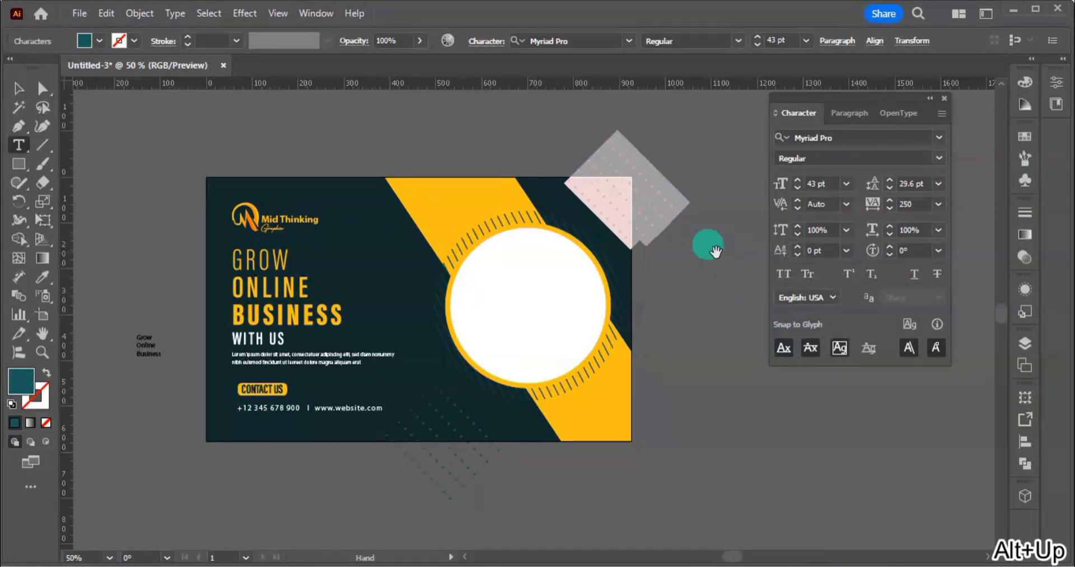
key("alt+Up")
left_click(919, 204)
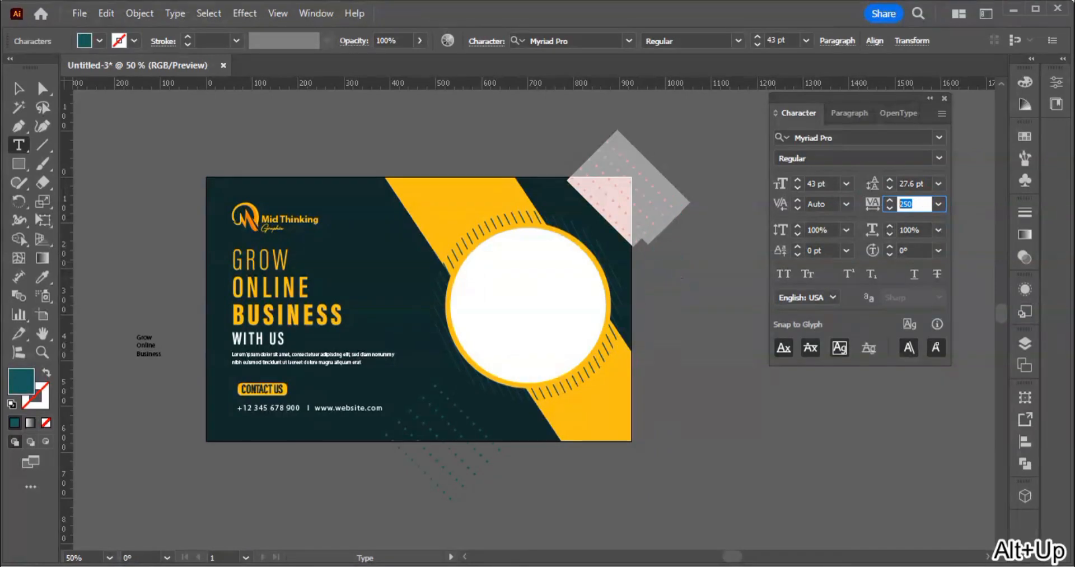
key("Escape")
mouse_move(647, 182)
left_mouse_down()
mouse_move(660, 183)
mouse_move(650, 194)
left_mouse_up()
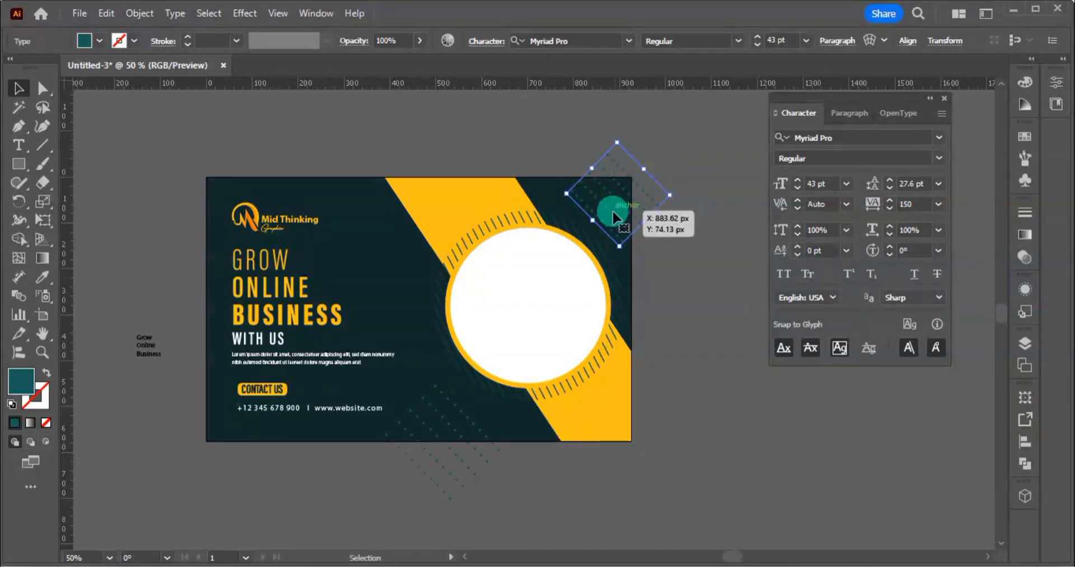
Lengthen the upper-right dot grid's rows by pasting copied dots at their ends, and recentre the grid over the banner's corner
double_click(613, 211)
double_click(614, 212)
key("ctrl+c")
key("ctrl+c")
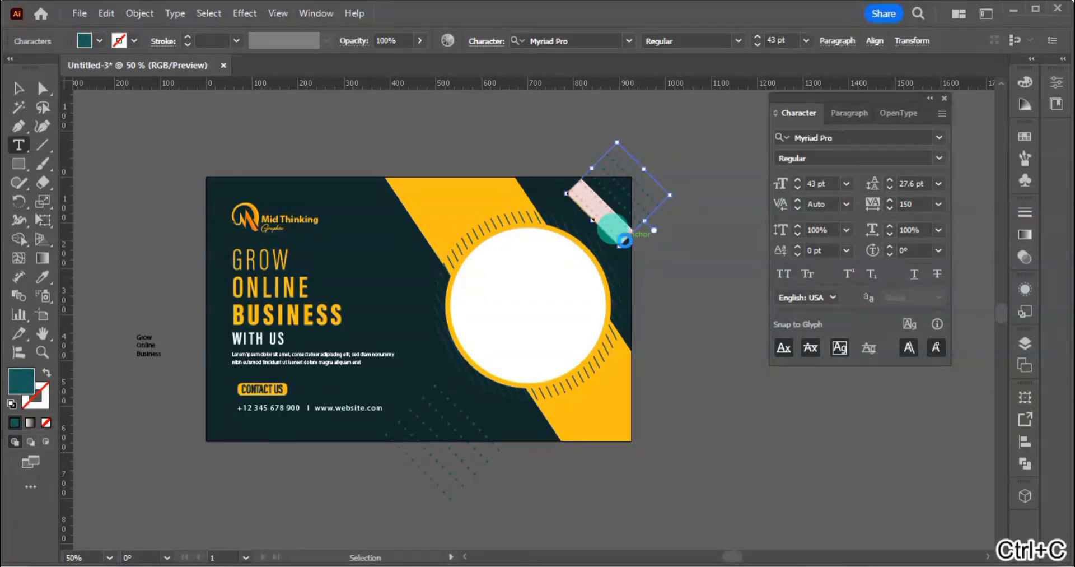
left_click(626, 244)
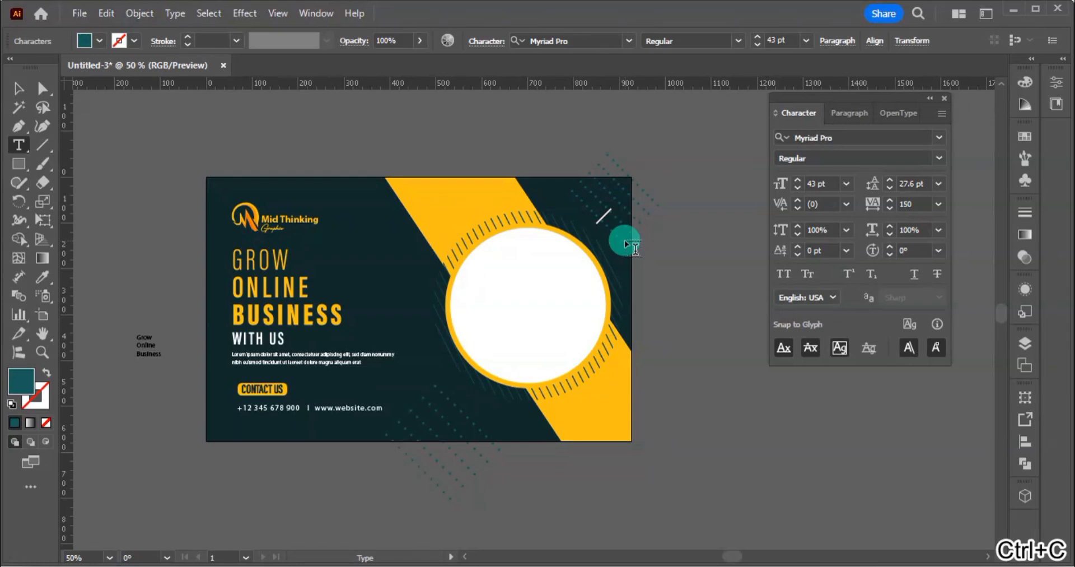
key("ctrl+v")
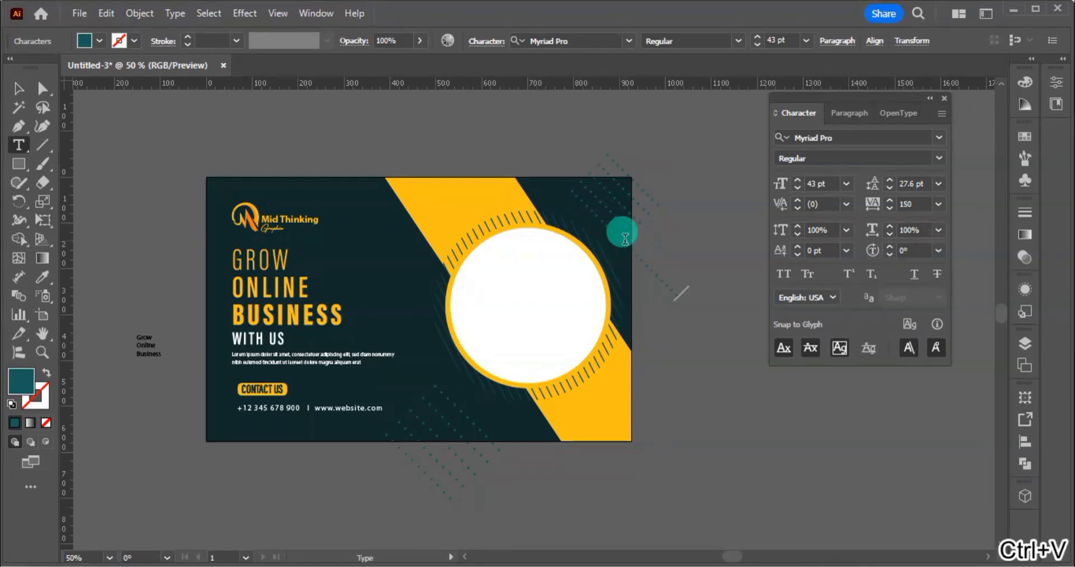
key("ctrl+v")
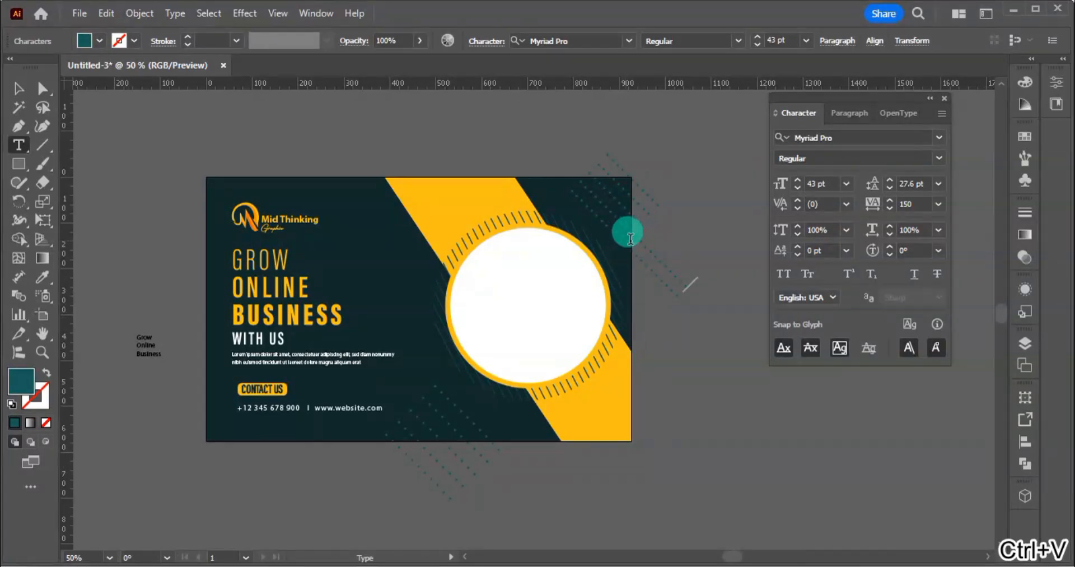
key("ctrl+v")
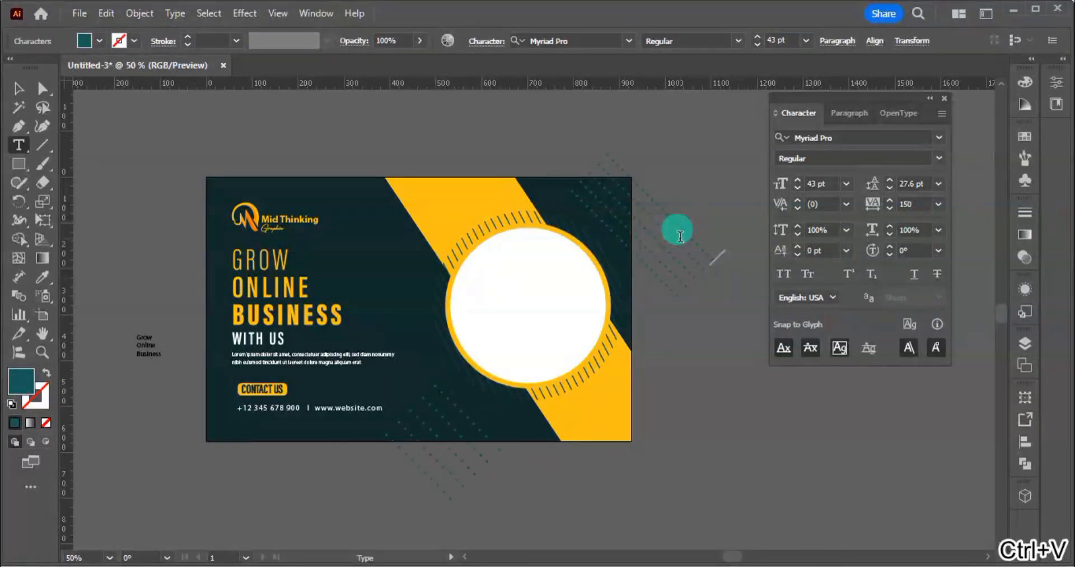
key("Escape")
left_click_drag(686, 232, 654, 200)
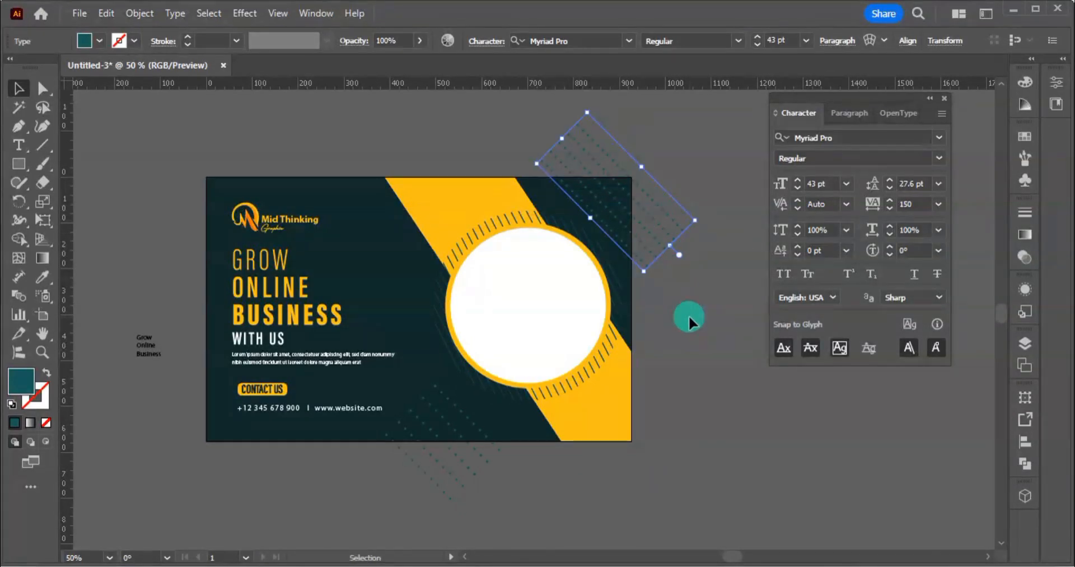
left_click(688, 315)
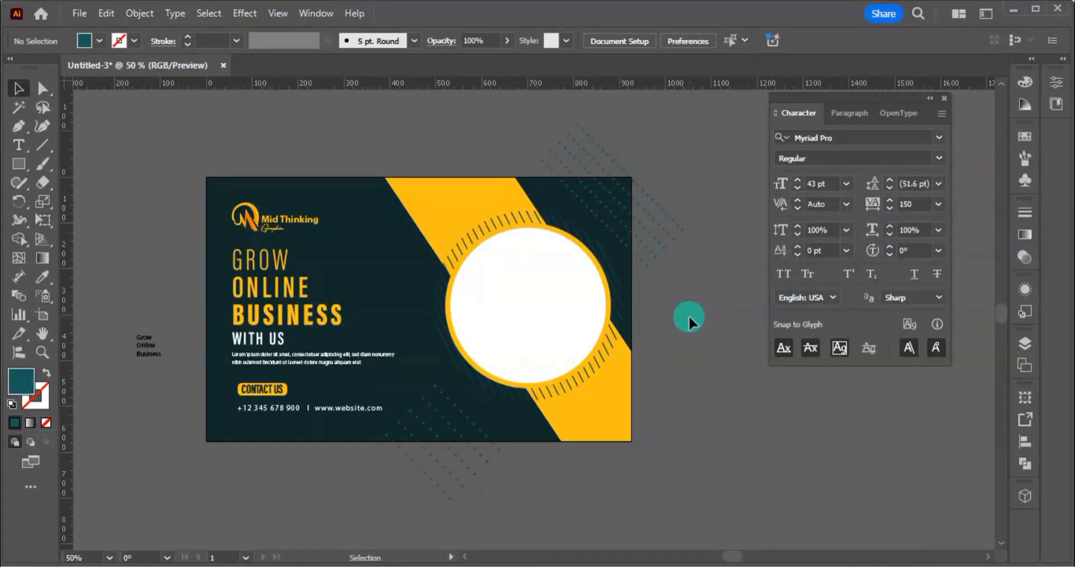
Reduce the lower dot grid's leading to 31.6 pt and shift it slightly left on the banner's bottom edge
key("t")
left_click(473, 425)
key("ctrl+a")
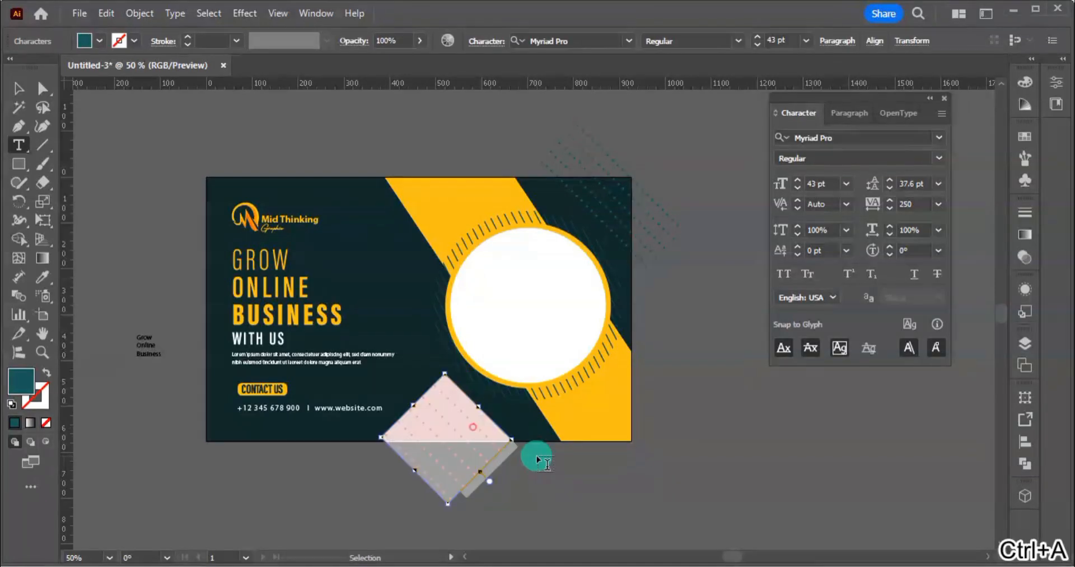
key("alt+Up")
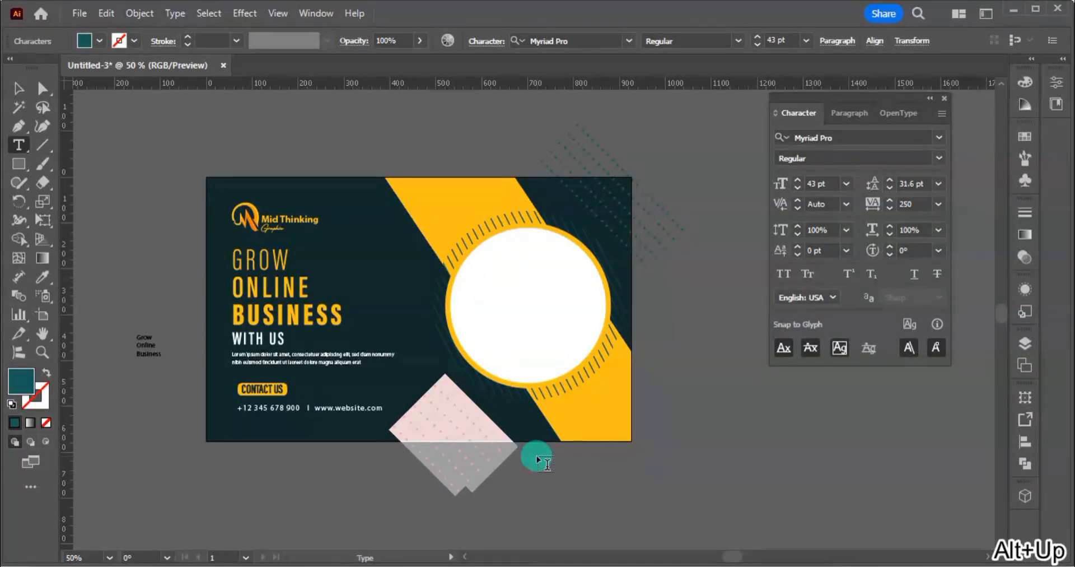
key("Escape")
left_click(559, 476)
left_click_drag(473, 464, 462, 468)
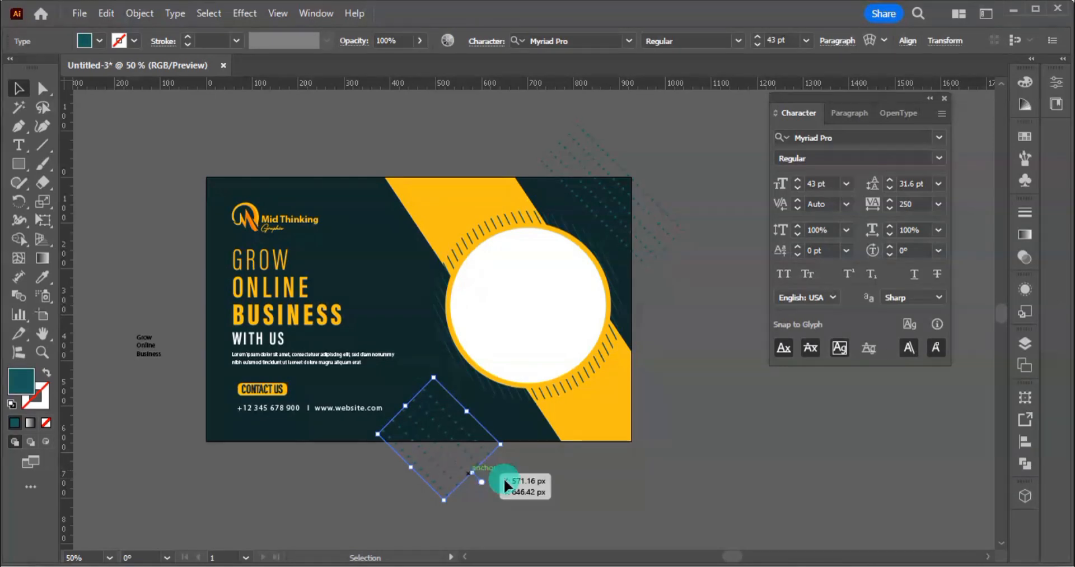
left_click(527, 482)
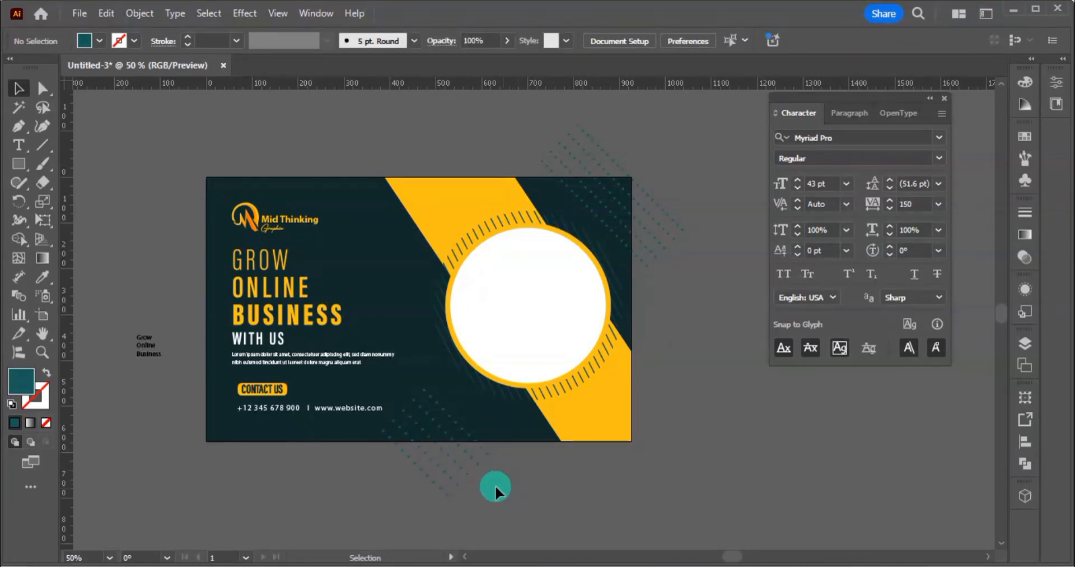
Add further rows to the lower dot grid by pasting a copied row, and shift the grid slightly up and right
key("t")
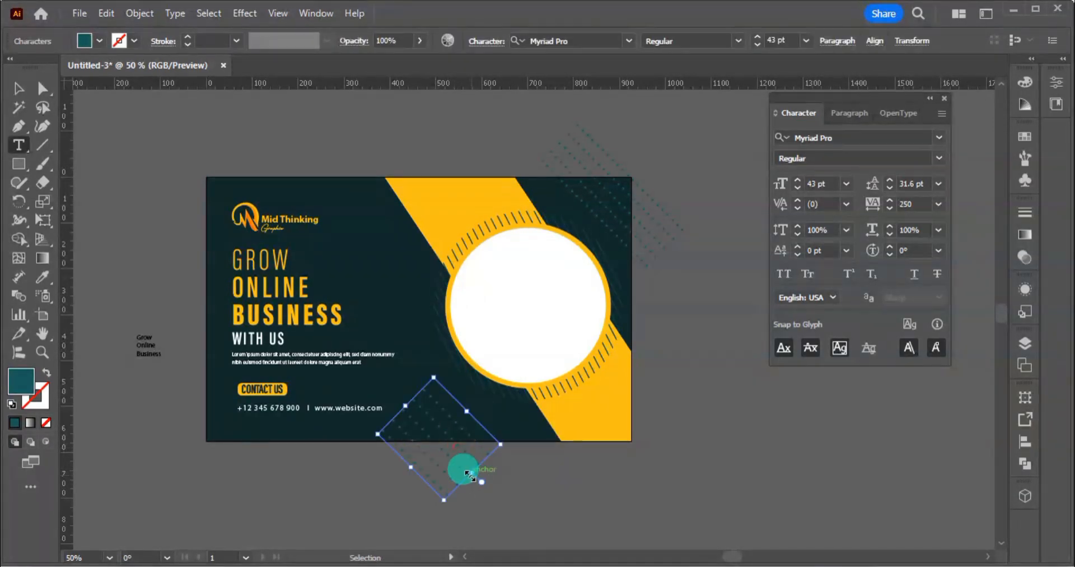
triple_click(465, 445)
key("ctrl+c")
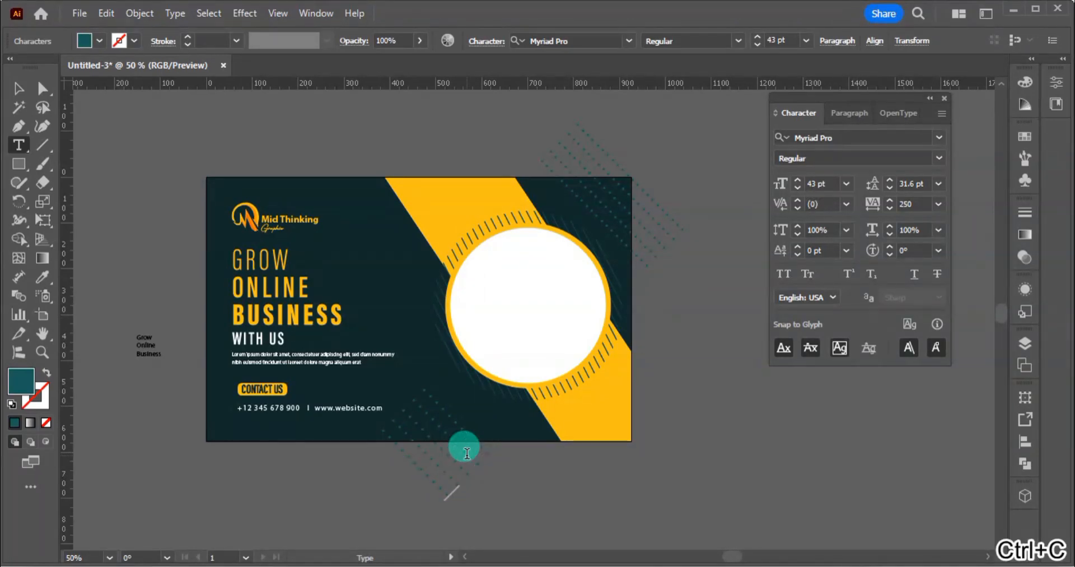
key("ctrl+v")
key("ctrl+z")
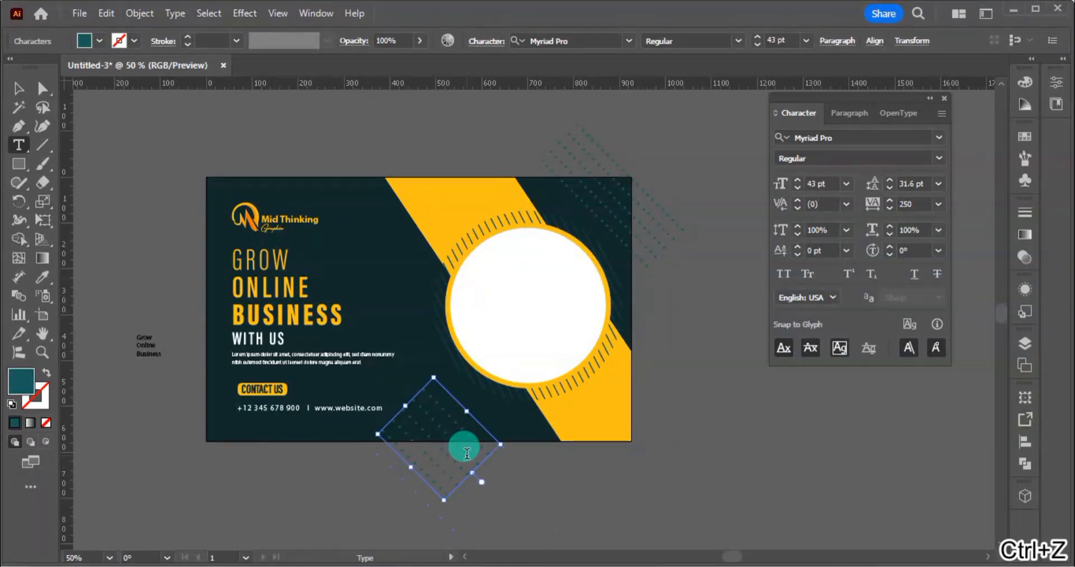
key("ctrl+v")
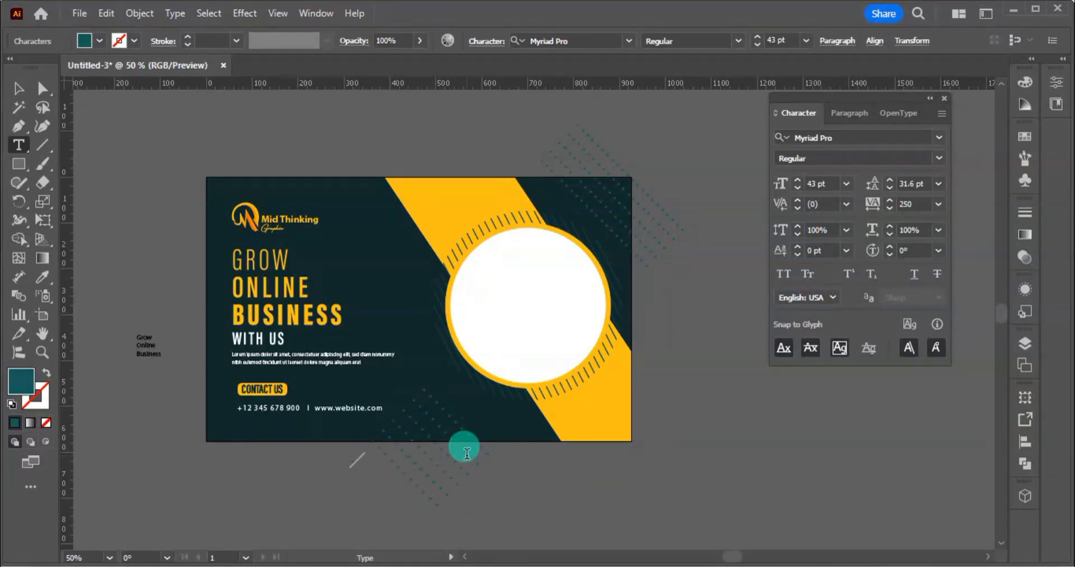
left_click(467, 452)
key("ctrl+v")
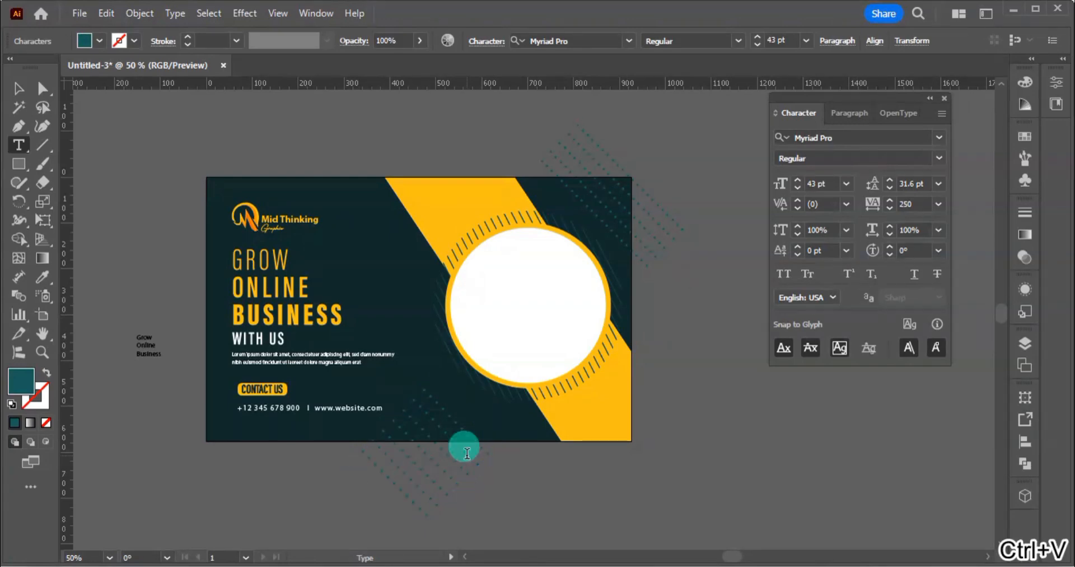
key("v")
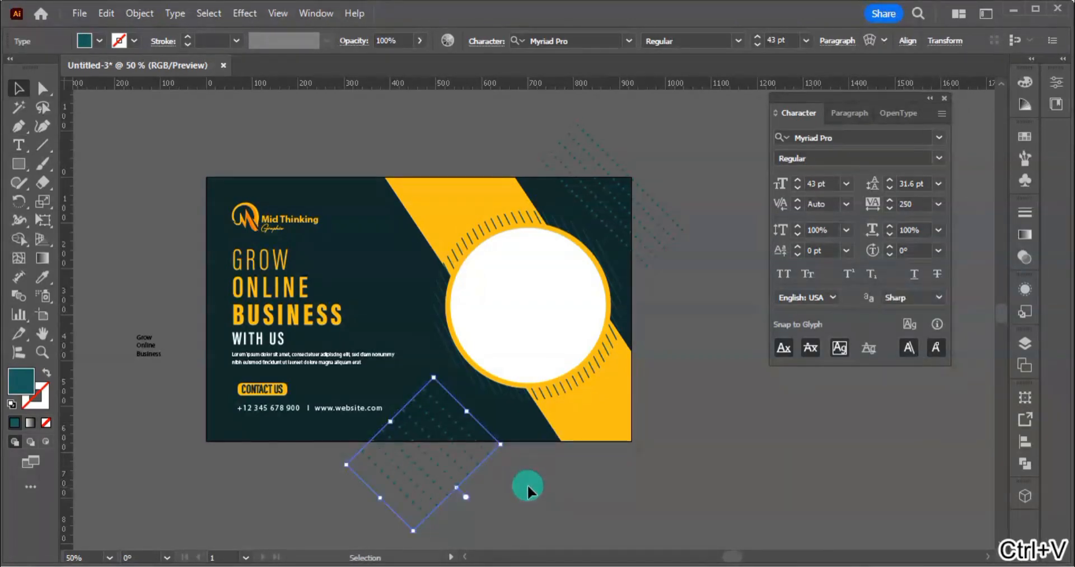
left_click_drag(432, 476, 438, 460)
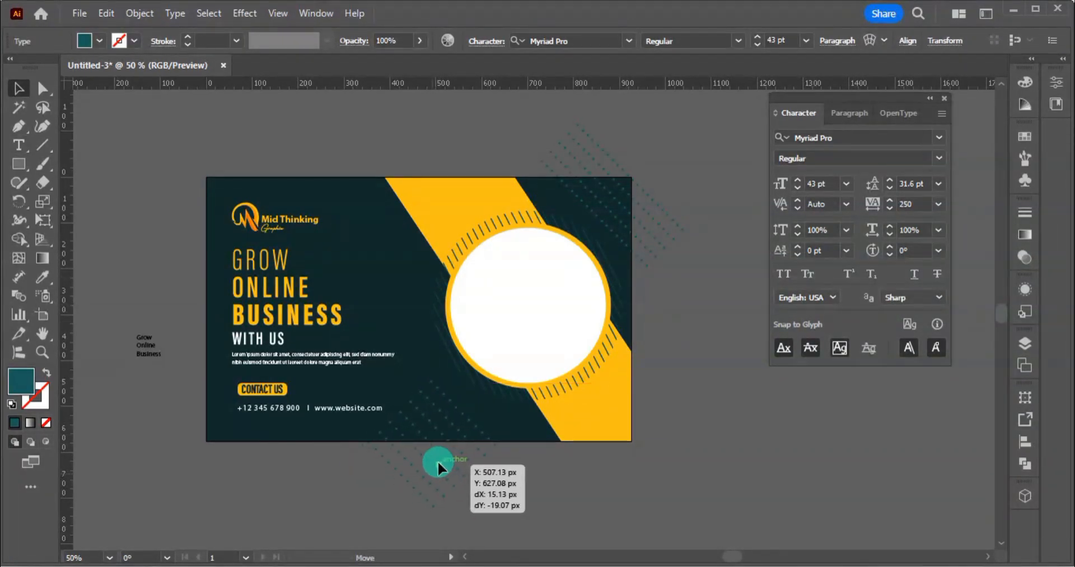
left_click(614, 485)
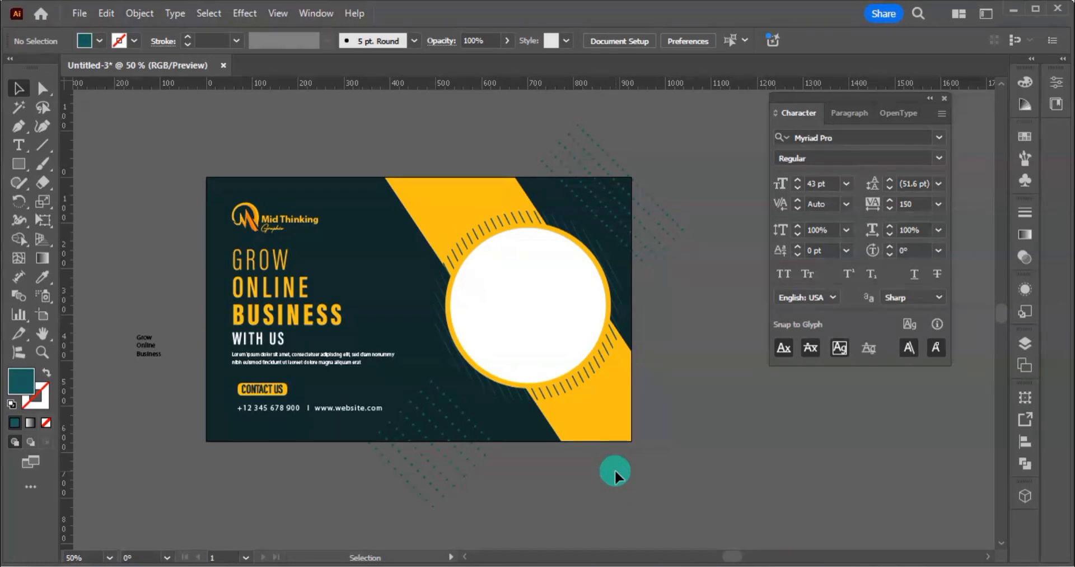
Unlock all objects and delete the leftover small black "Grow Online Business" text beside the banner
key("ctrl+plus")
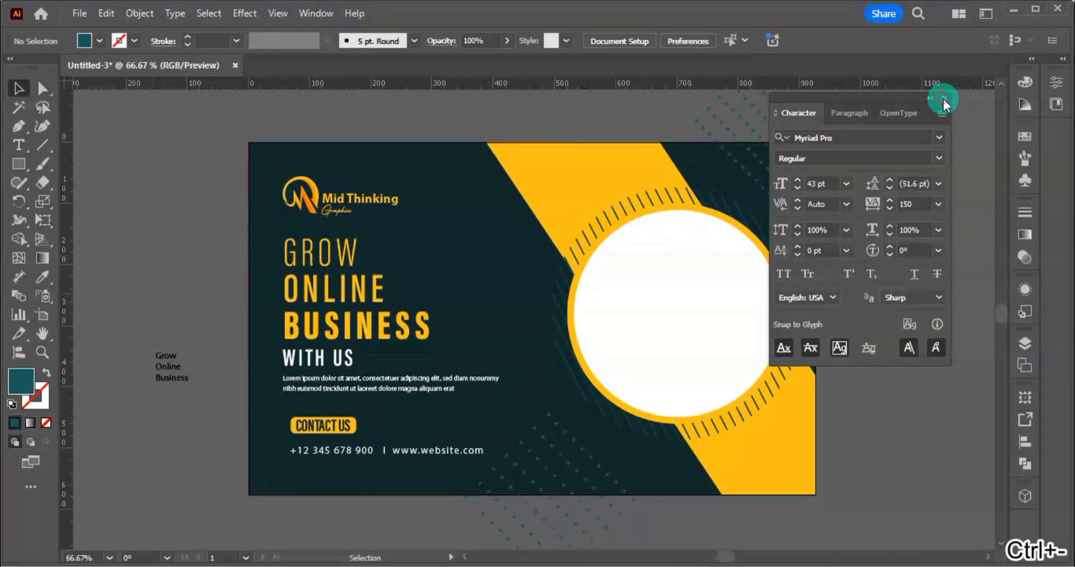
left_click(944, 99)
left_click(824, 185)
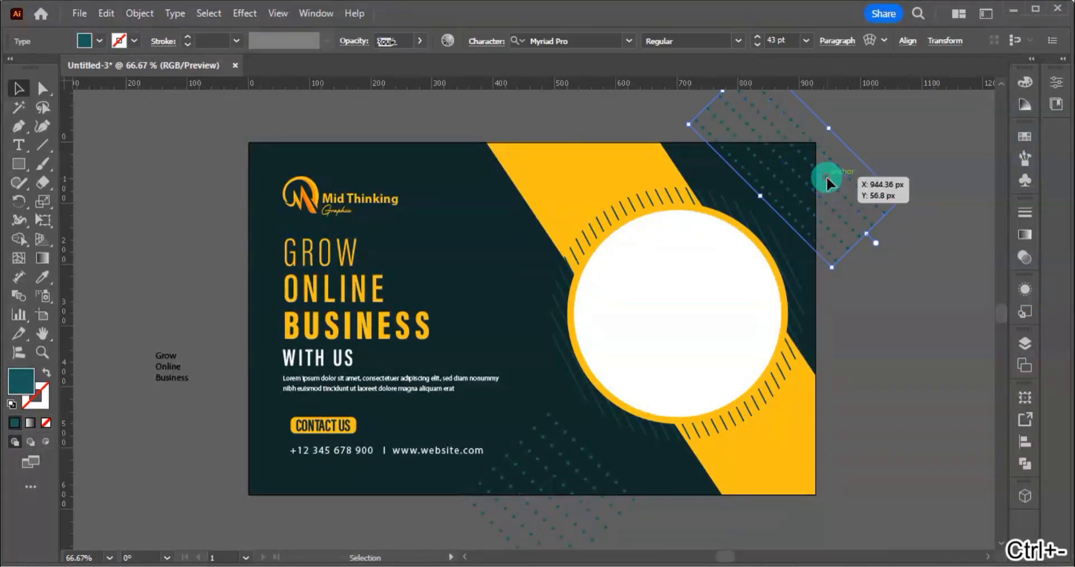
left_click(570, 442, "shift")
key("ctrl+c")
left_click(480, 290)
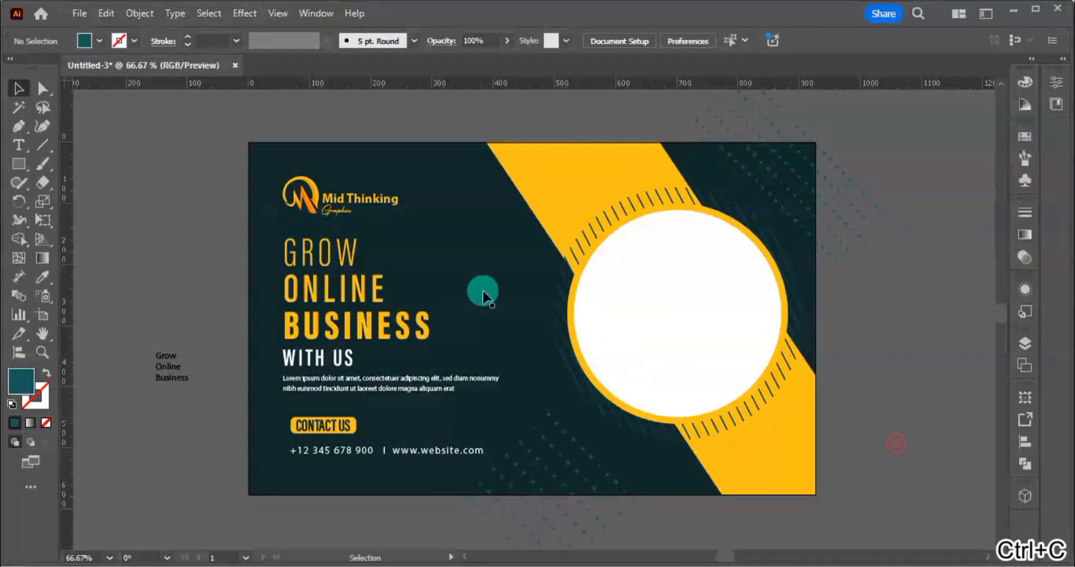
key("ctrl+alt+2")
left_click(496, 241)
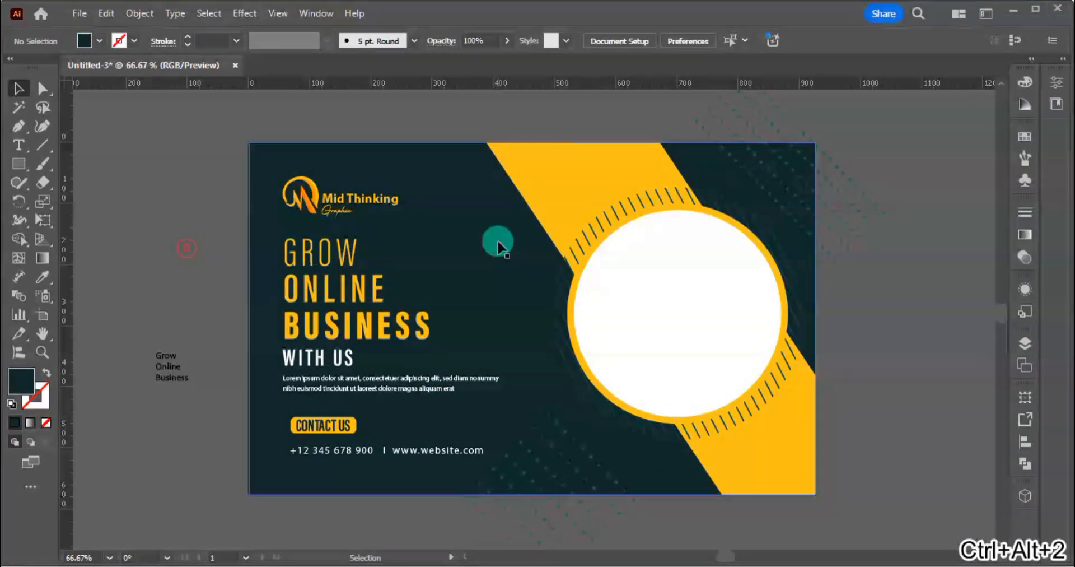
left_click(169, 374)
key("Delete")
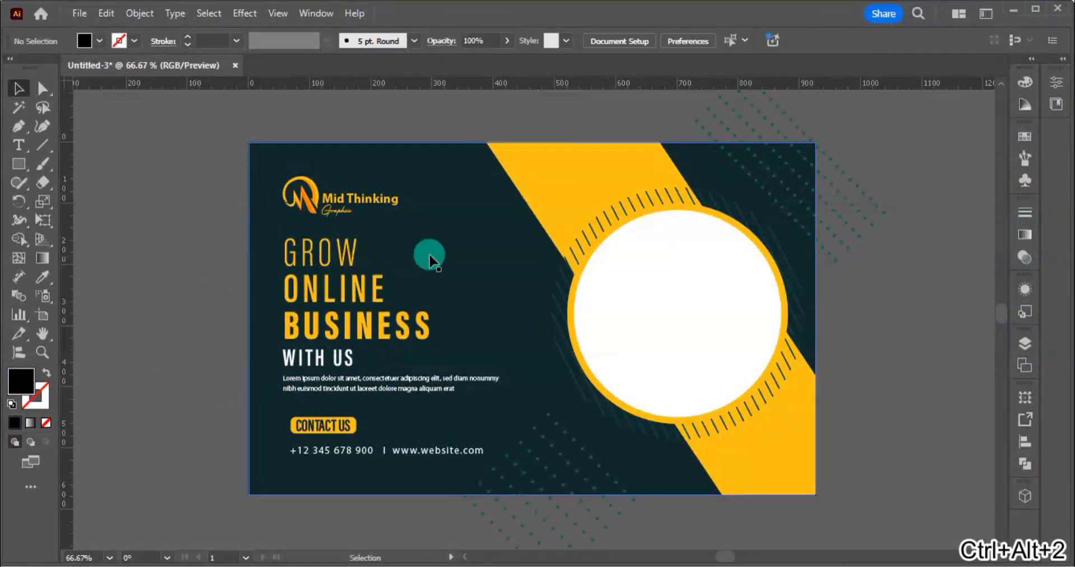
Copy the banner's dark teal background rectangle and paste it in place over the artwork
left_click(445, 277)
key("ctrl+c")
left_click(171, 345)
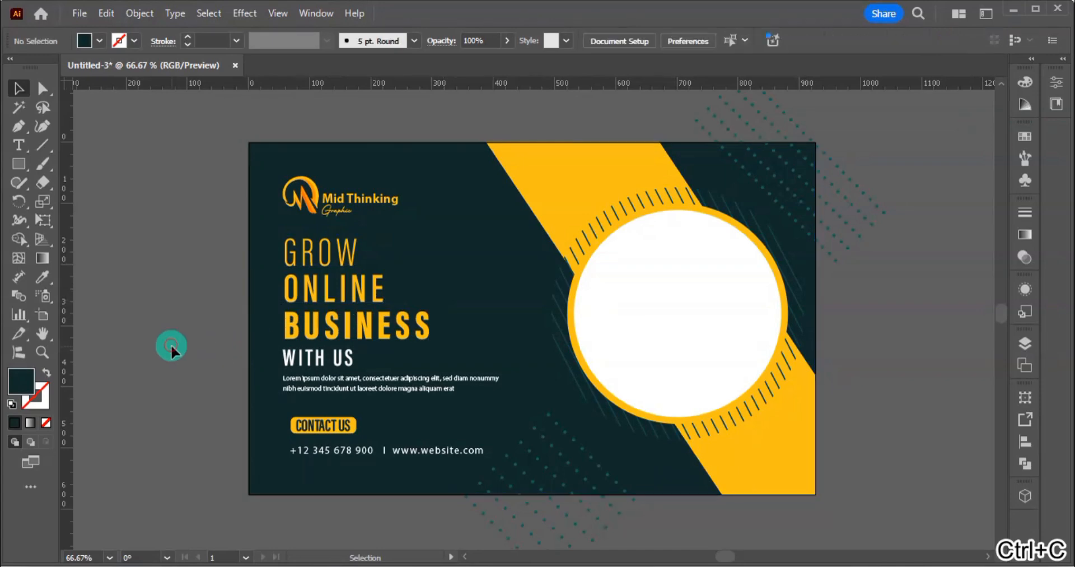
key("ctrl+shift+v")
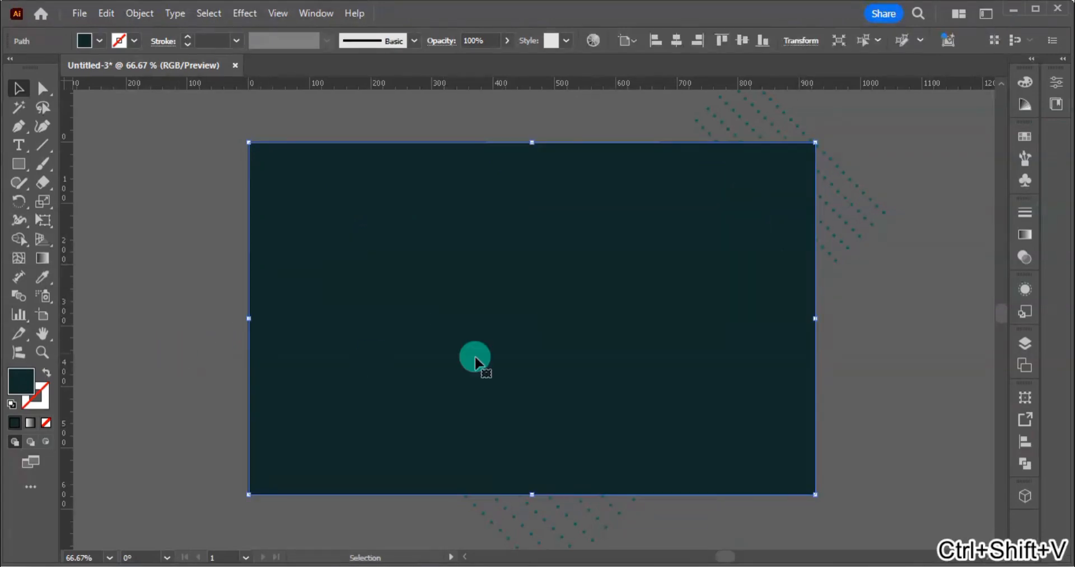
Try to clip only the lower dot grid to the pasted rectangle, and undo the clipping mask
left_click(539, 522, "shift")
right_click(545, 363)
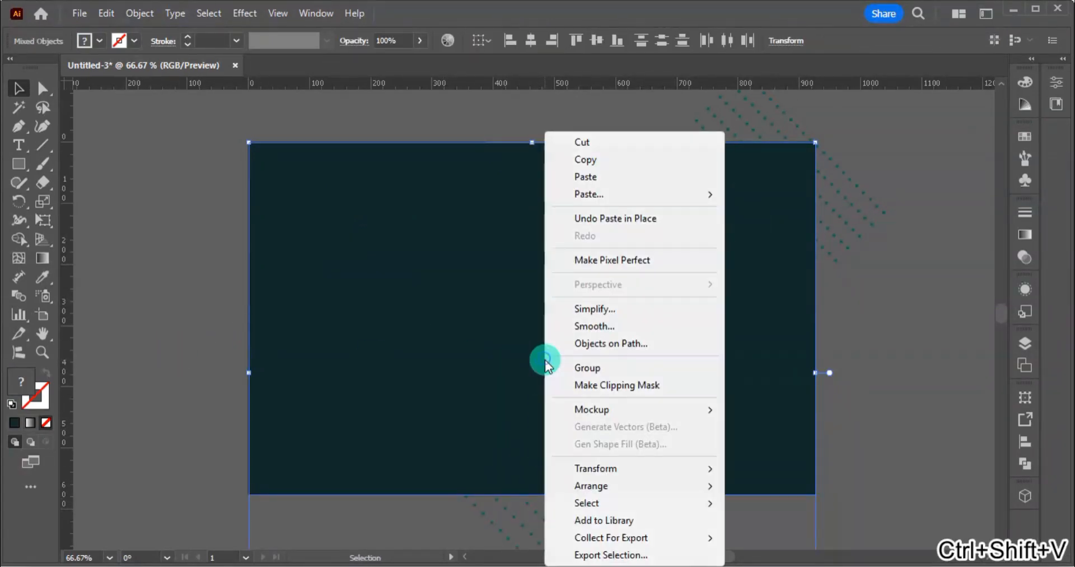
left_click(615, 384)
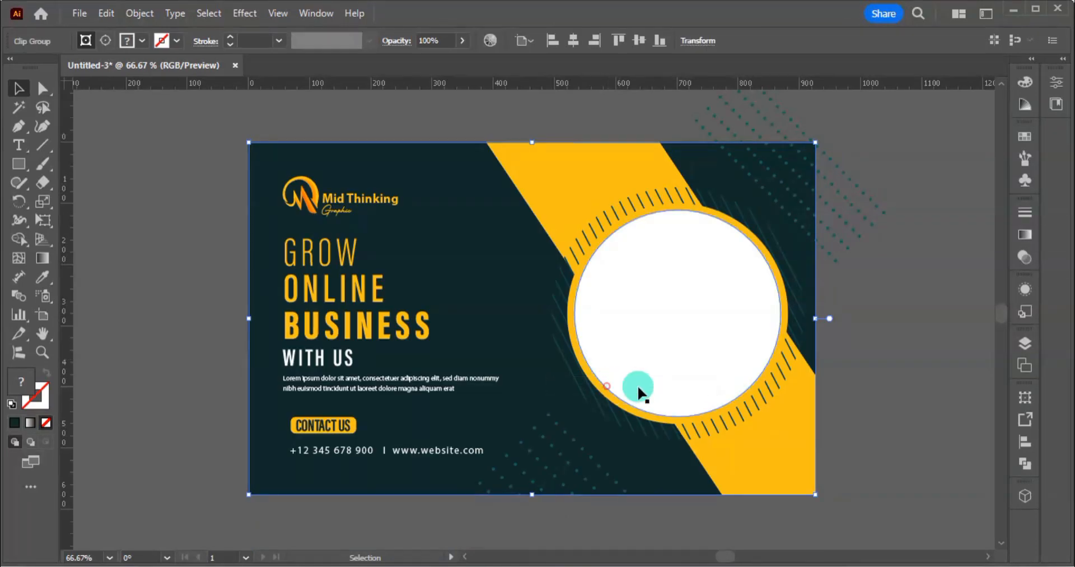
left_click(877, 375)
key("ctrl+z")
key("ctrl+z")
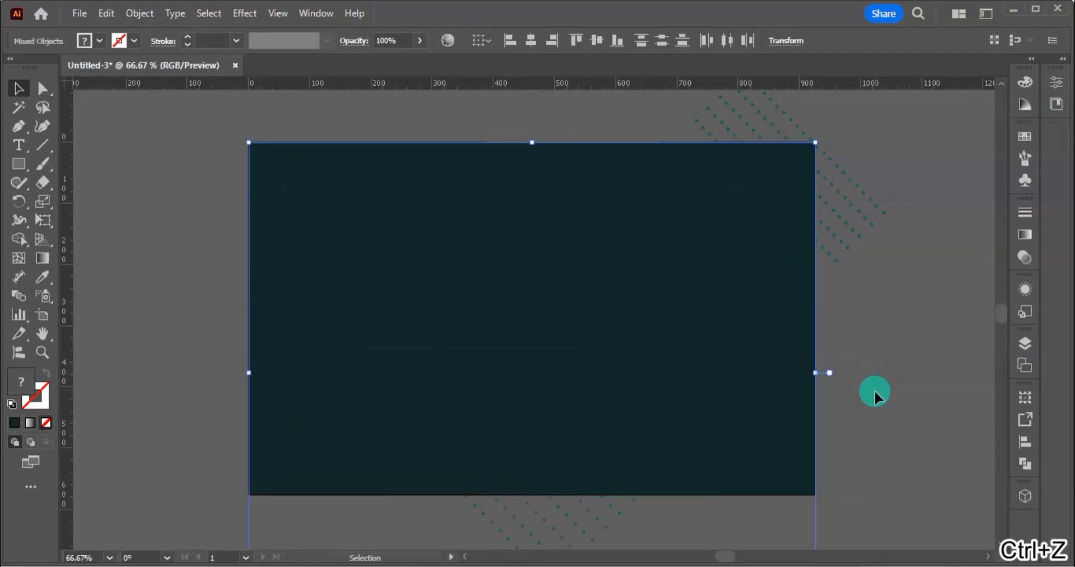
Group the lower dot grid with the upper-right dot grid
left_click_drag(875, 389, 807, 315)
left_click(506, 457)
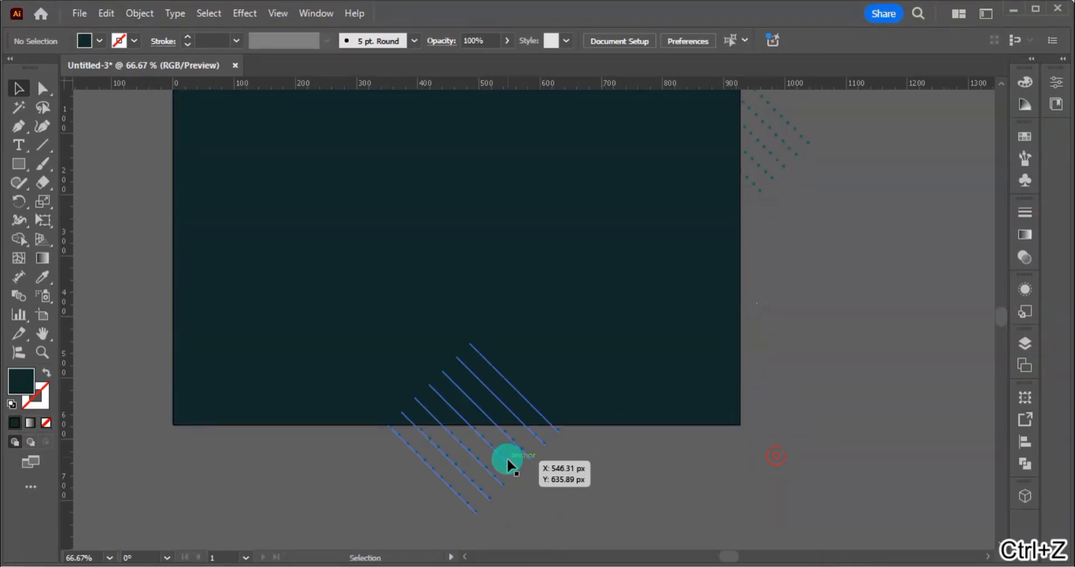
left_click(493, 455)
left_click(769, 174, "shift")
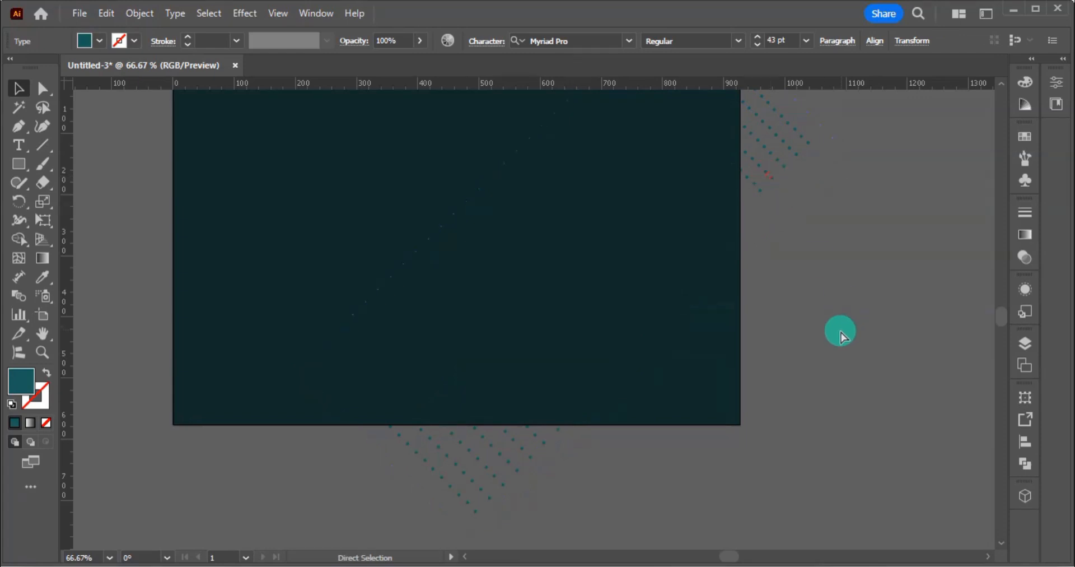
key("ctrl+g")
left_click(852, 360)
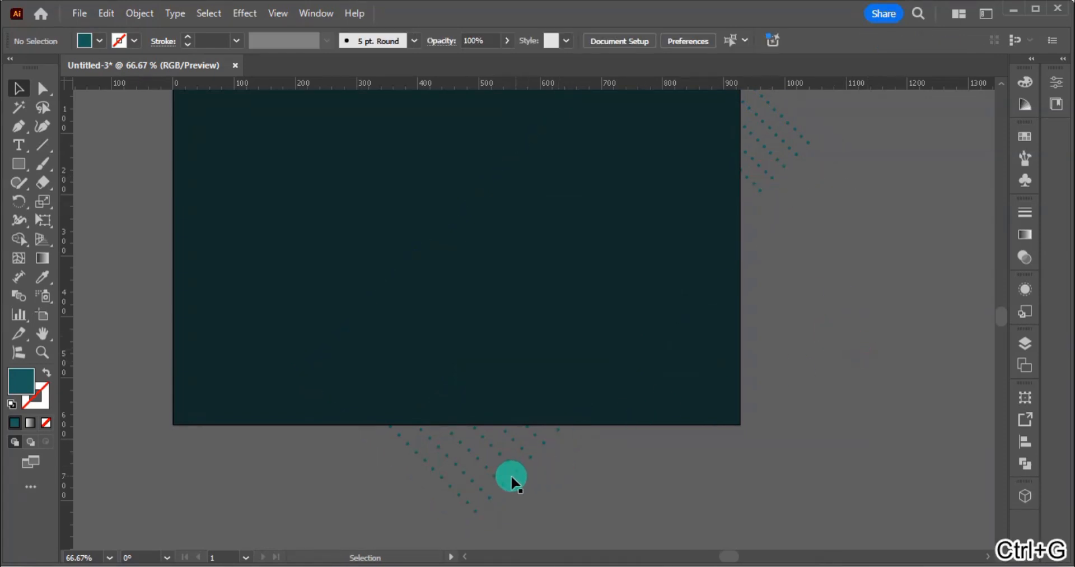
Make a clipping mask from the pasted rectangle and the grouped dot grids to trim them to the banner
left_click(511, 462)
left_click(273, 235, "shift")
right_click(273, 234)
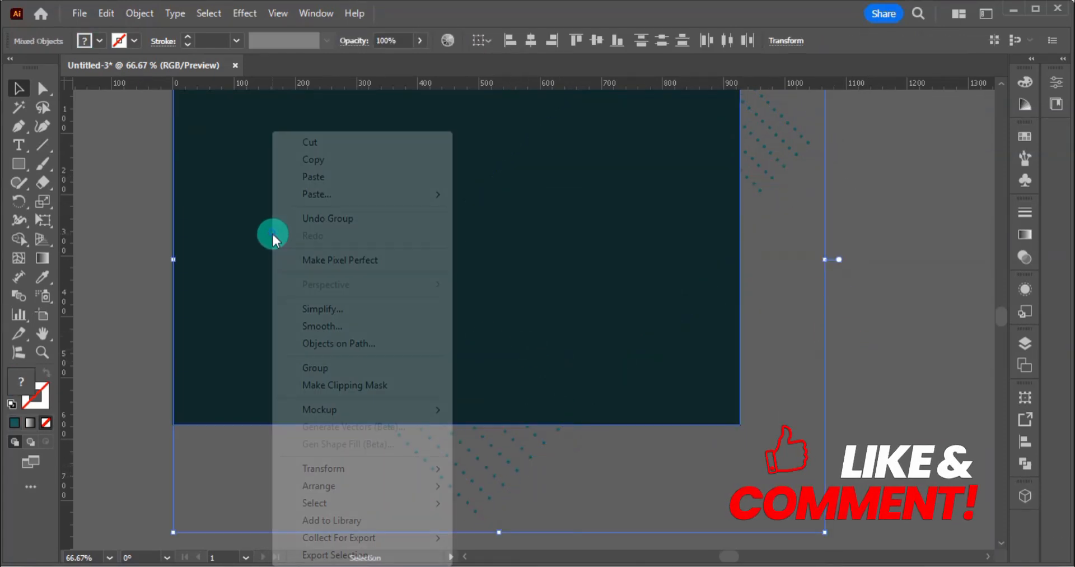
left_click(376, 384)
left_click(823, 380)
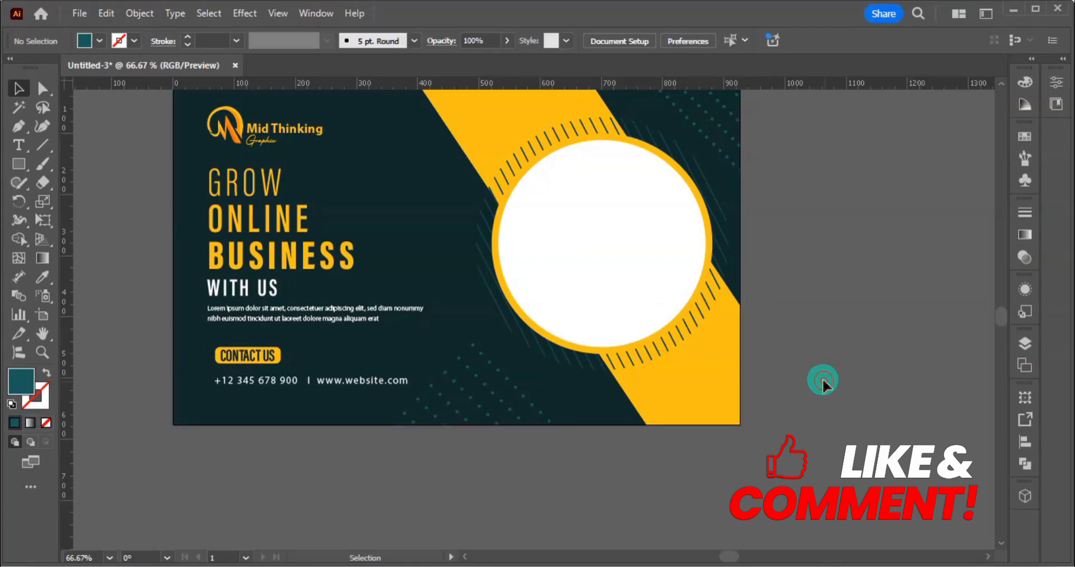
key("ctrl+minus")
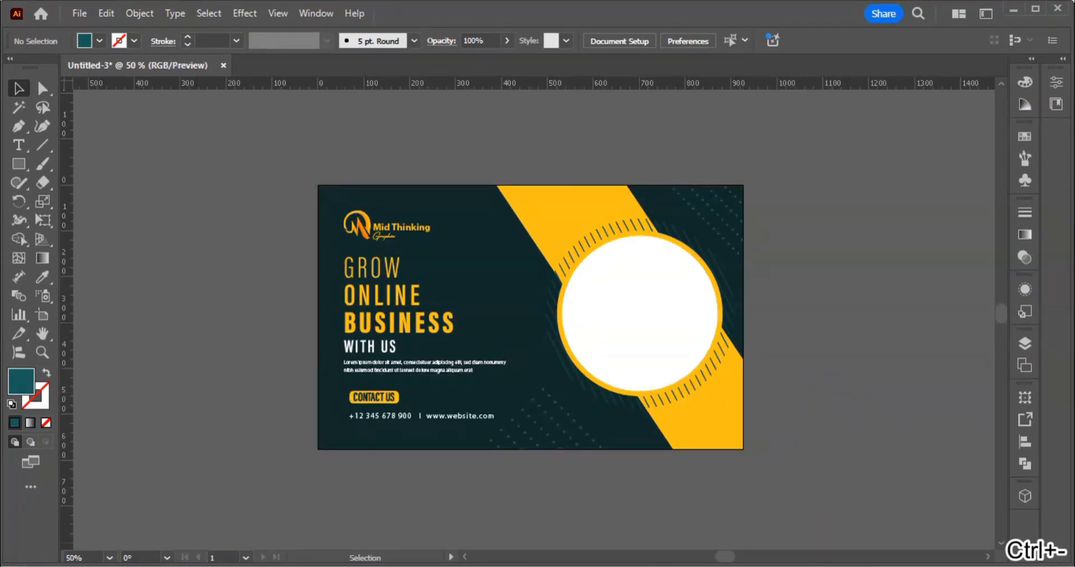
Switch to File Explorer, copy the marketing-manager image from the Design folder, and return to the banner in Illustrator
left_click(343, 481)
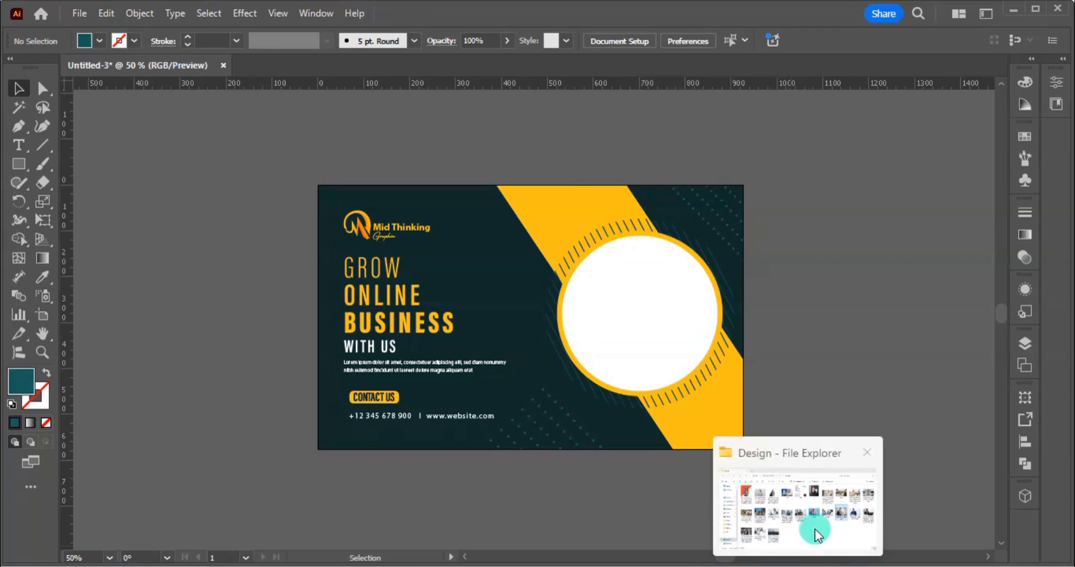
left_click(815, 523)
left_click(817, 324)
key("ctrl+c")
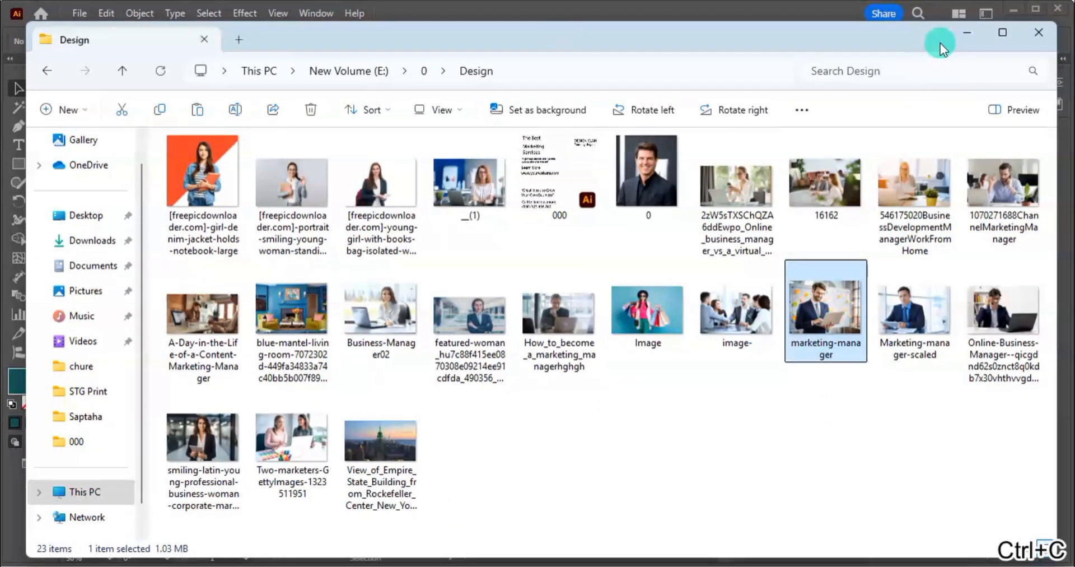
left_click(963, 30)
Isolate the ringed circle group and paste the marketing-manager photo into its white circle using Draw Inside mode
left_click(645, 315)
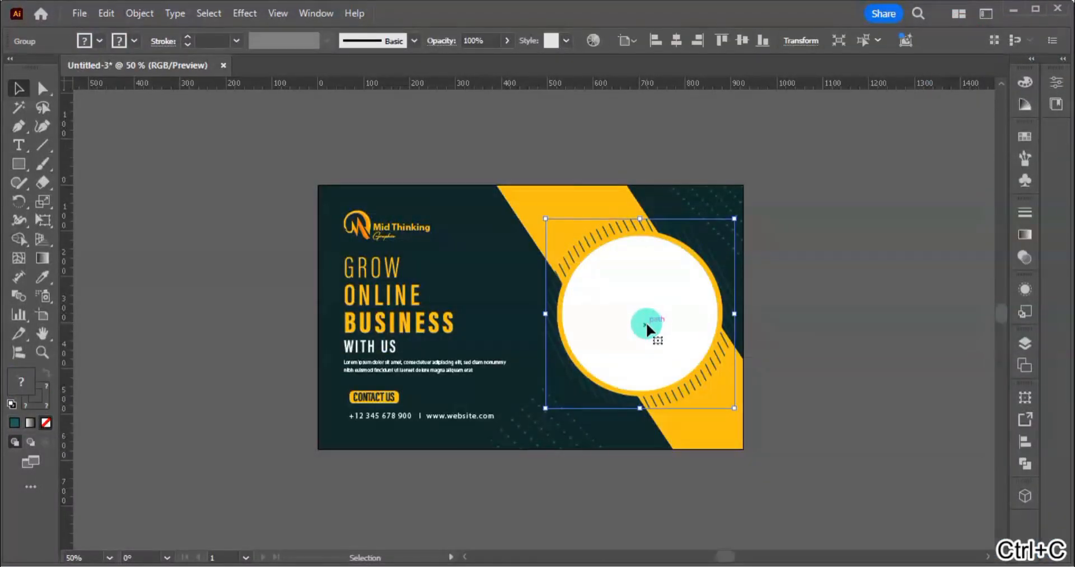
double_click(647, 323)
left_click(647, 324)
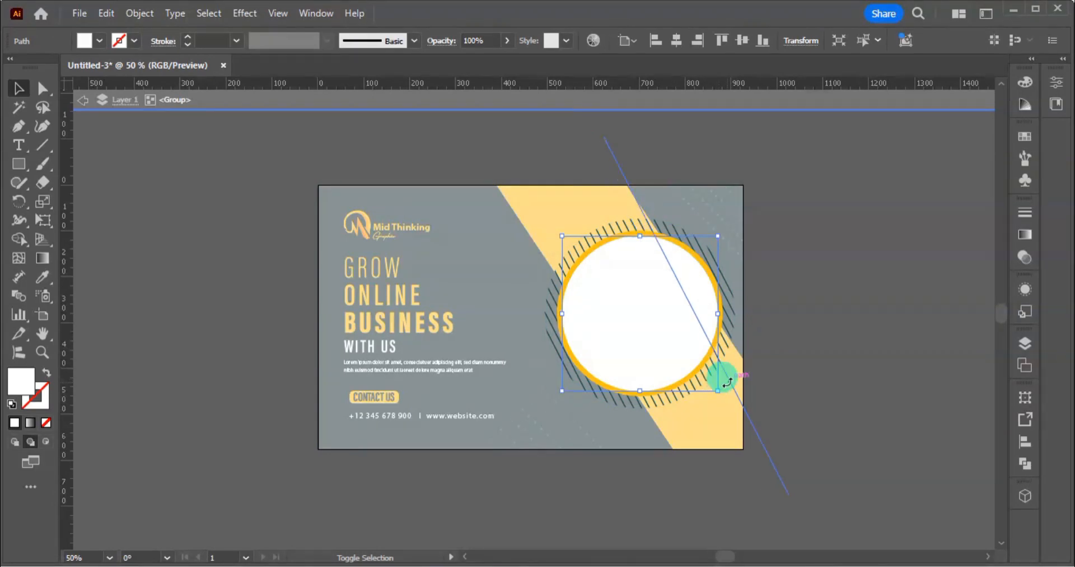
left_click(46, 441)
key("ctrl+v")
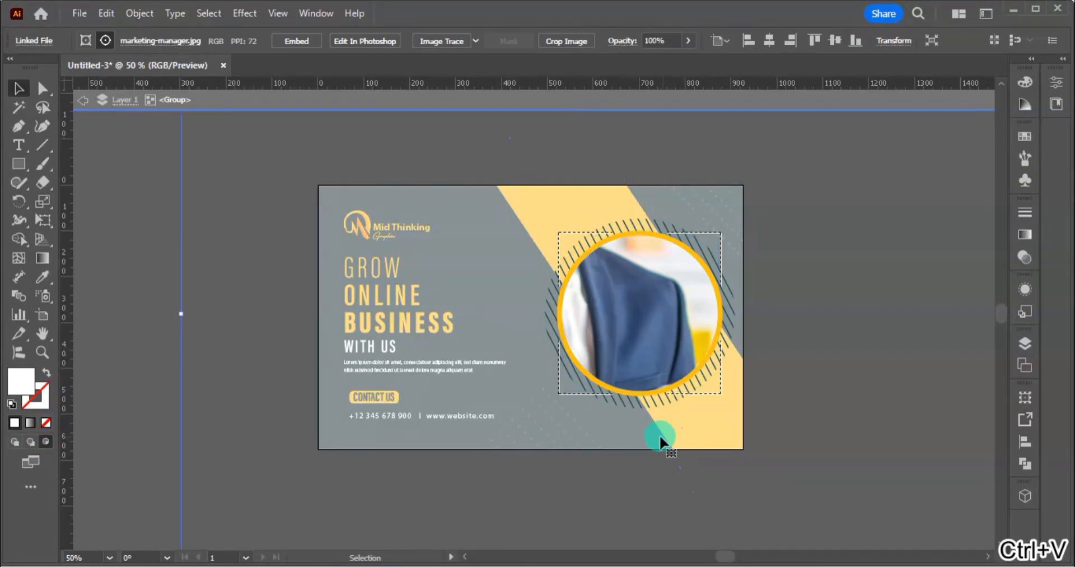
Scale the pasted photo down around the circle and reflect it across the vertical axis
left_click_drag(181, 314, 533, 327)
left_click_drag(613, 319, 637, 334)
right_click(637, 335)
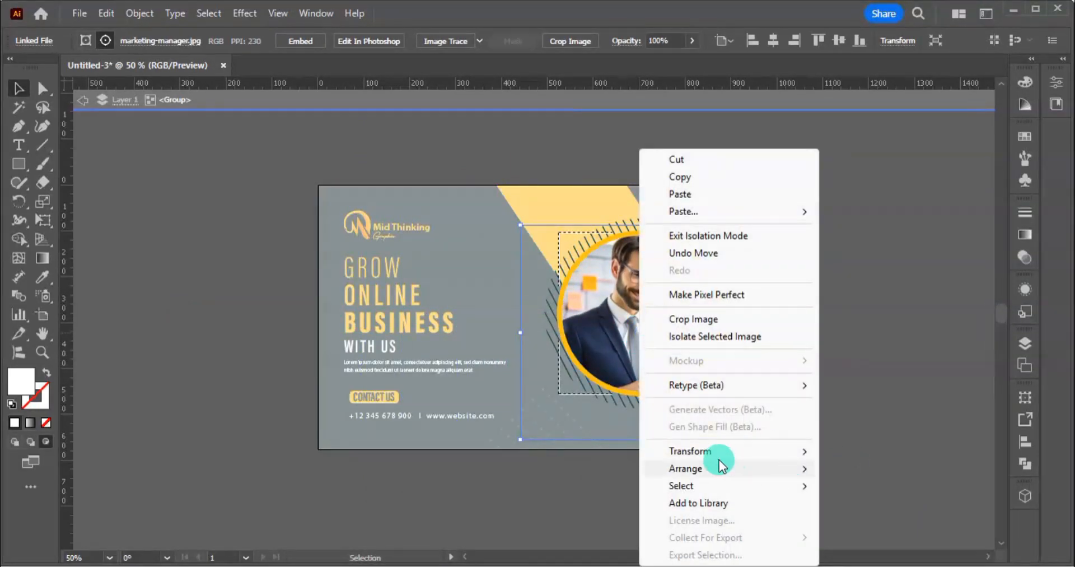
mouse_move(703, 459)
left_click(872, 367)
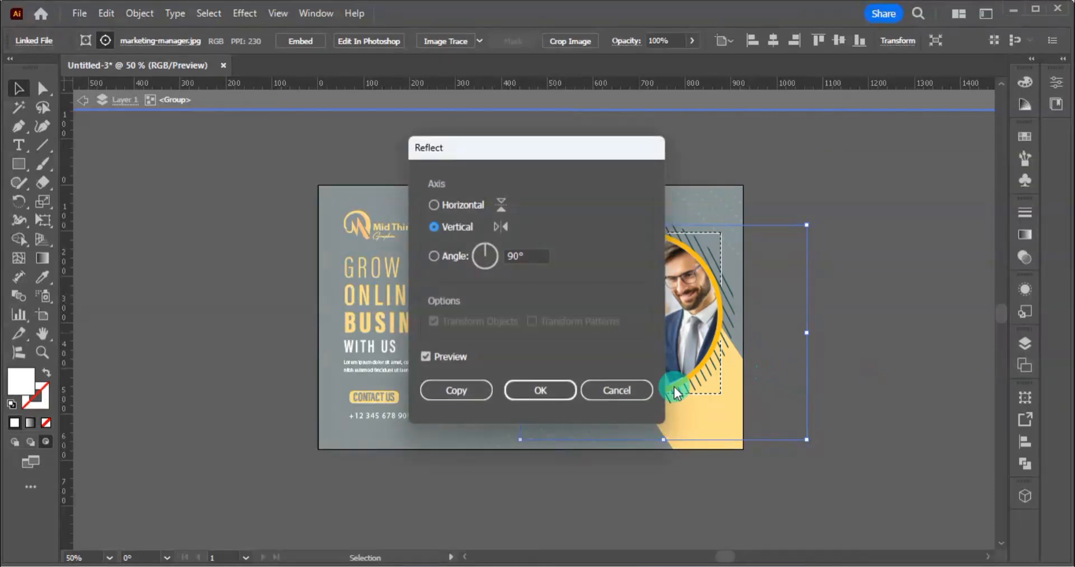
left_click(566, 392)
Reposition and shrink the reflected photo so the man fills the circle, and exit the isolated group
left_click_drag(694, 351, 637, 349)
left_click_drag(611, 447, 604, 412)
left_click_drag(496, 408, 510, 398)
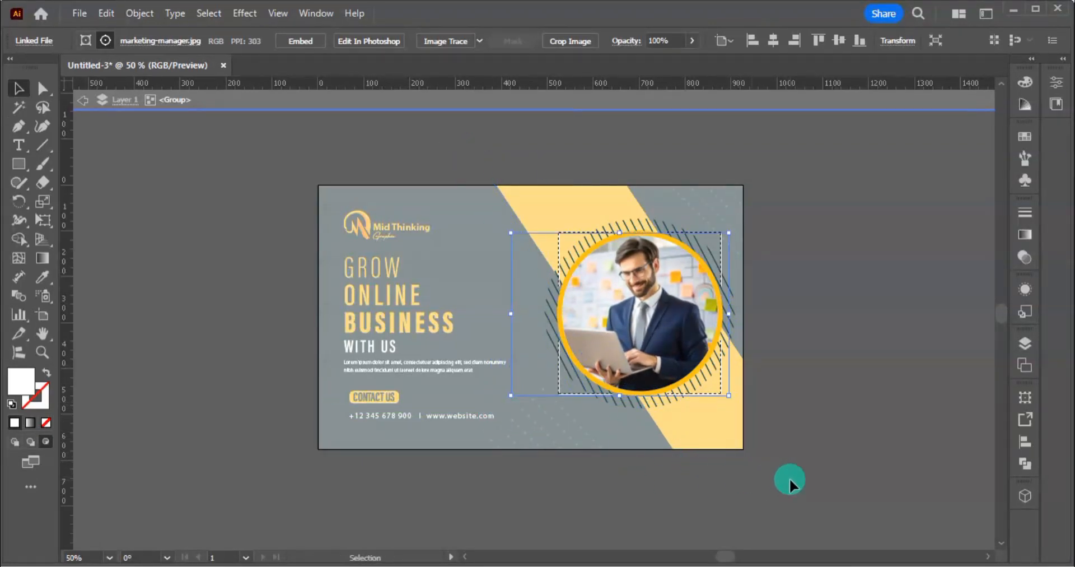
double_click(837, 472)
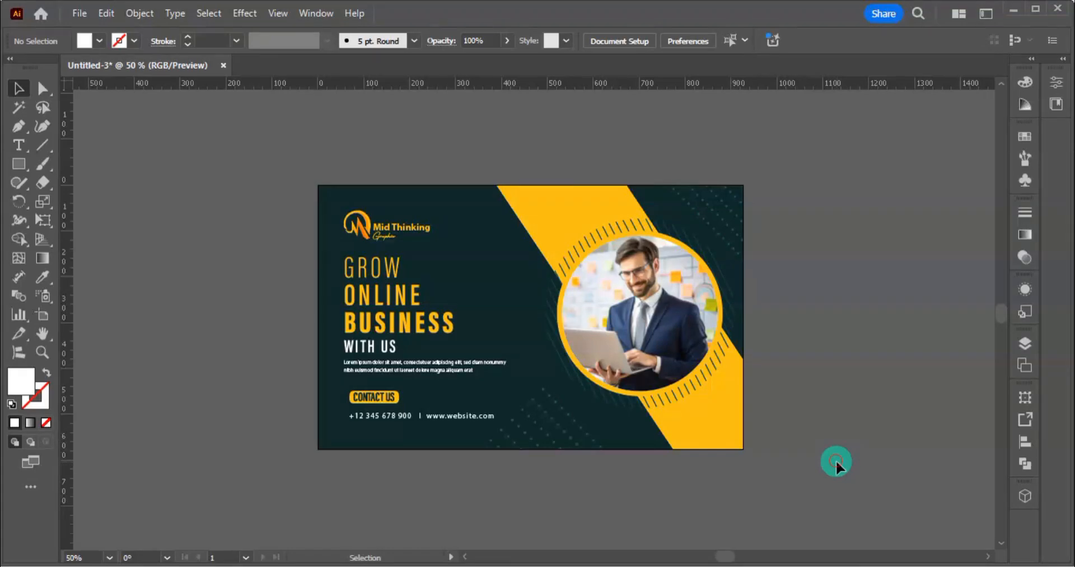
Add a Drop Shadow effect to the yellow ring ellipse with 35% opacity and 3 px X and Y offsets
left_click(672, 379)
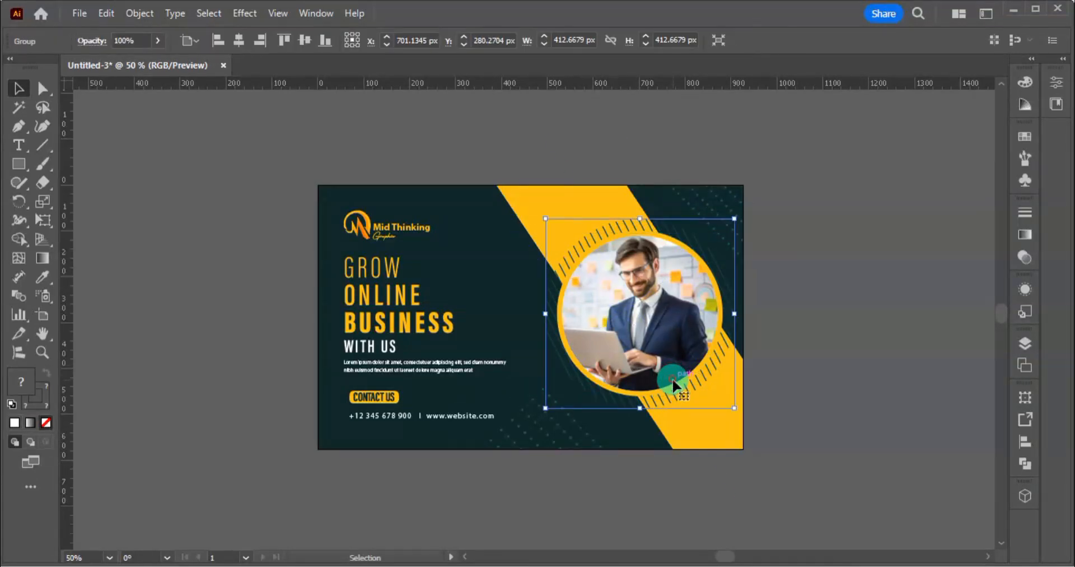
double_click(675, 386)
left_click(656, 391)
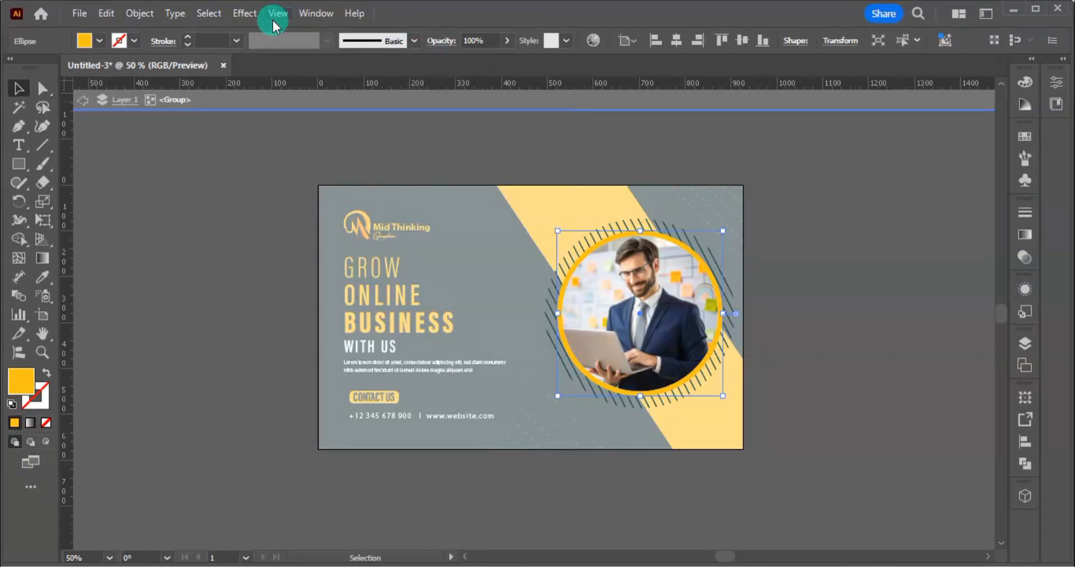
left_click(245, 13)
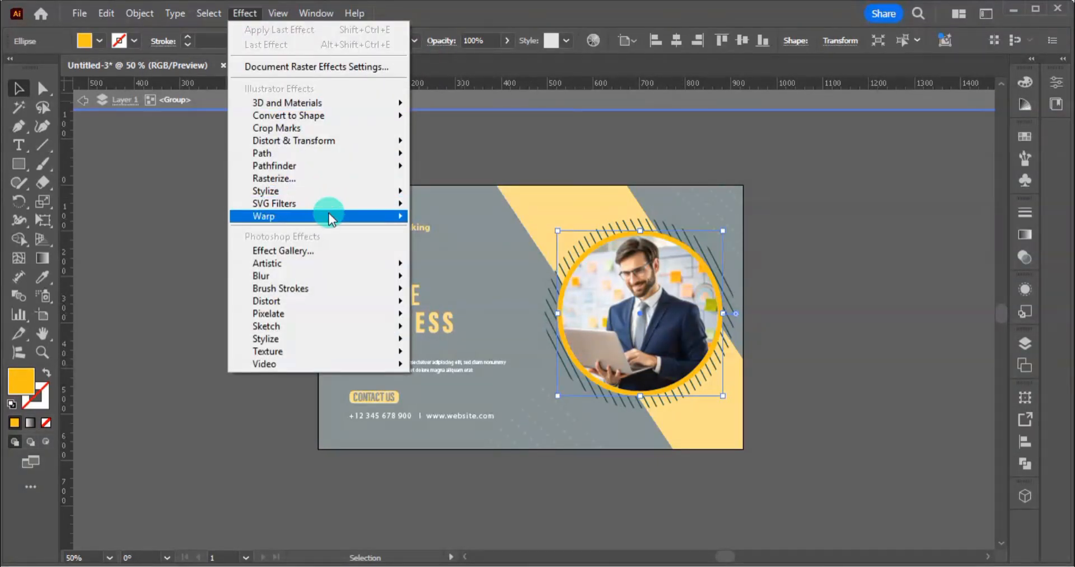
mouse_move(336, 192)
left_click(476, 192)
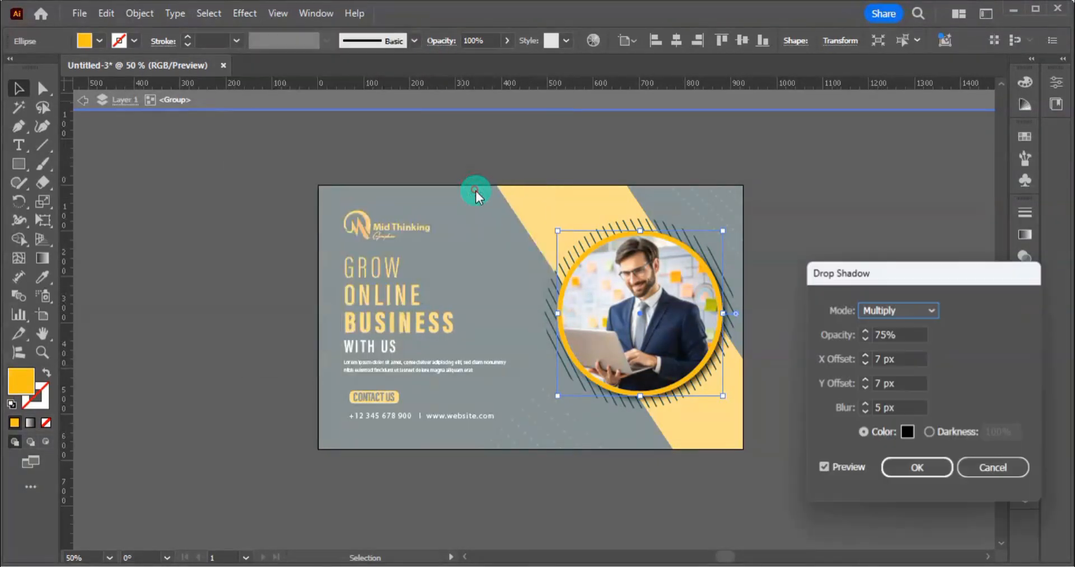
left_click(905, 334)
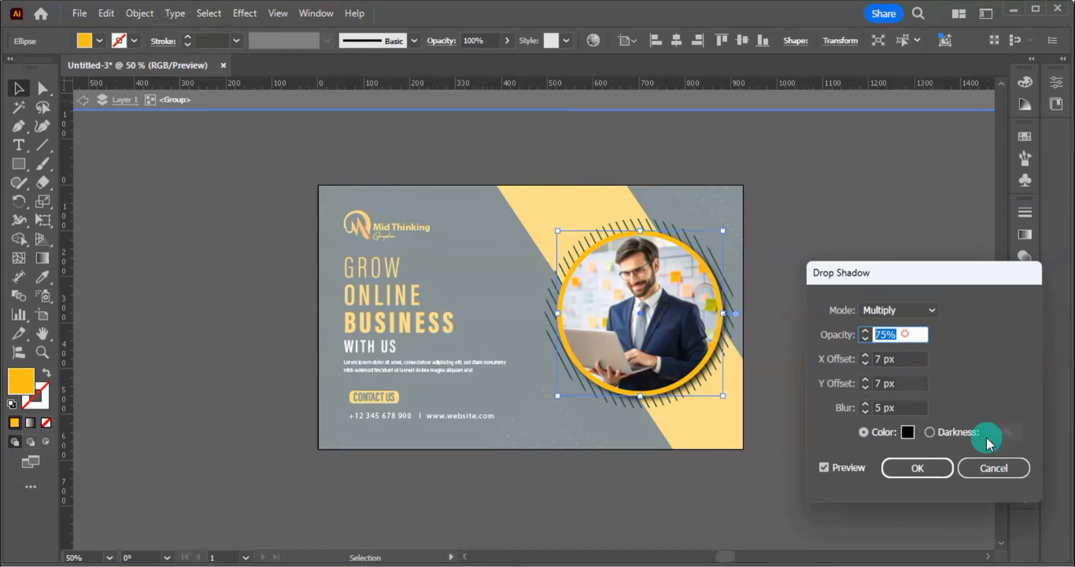
type("35")
key("Tab")
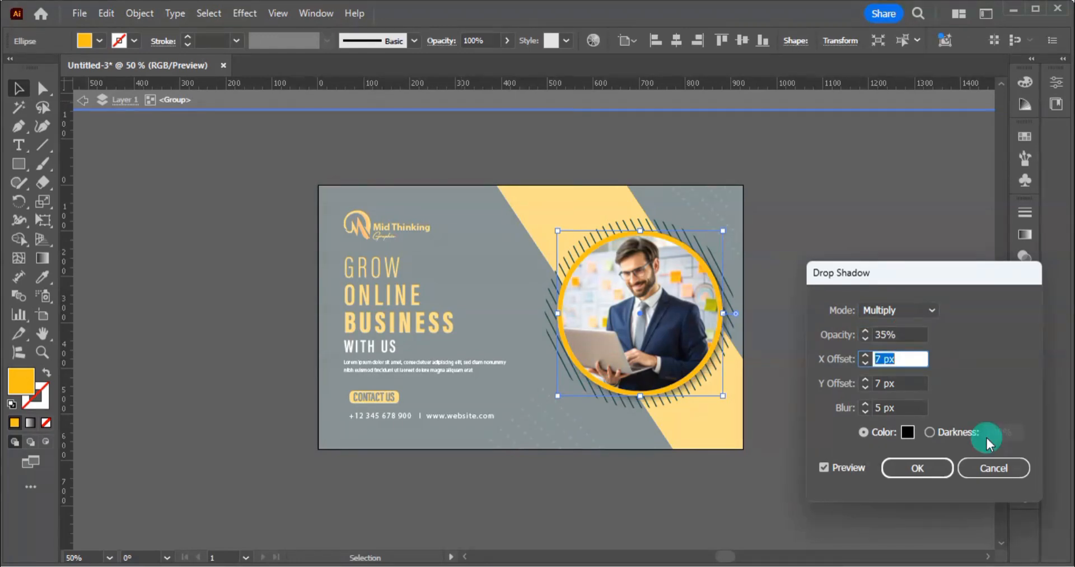
type("3")
key("Tab")
type("3")
key("Tab")
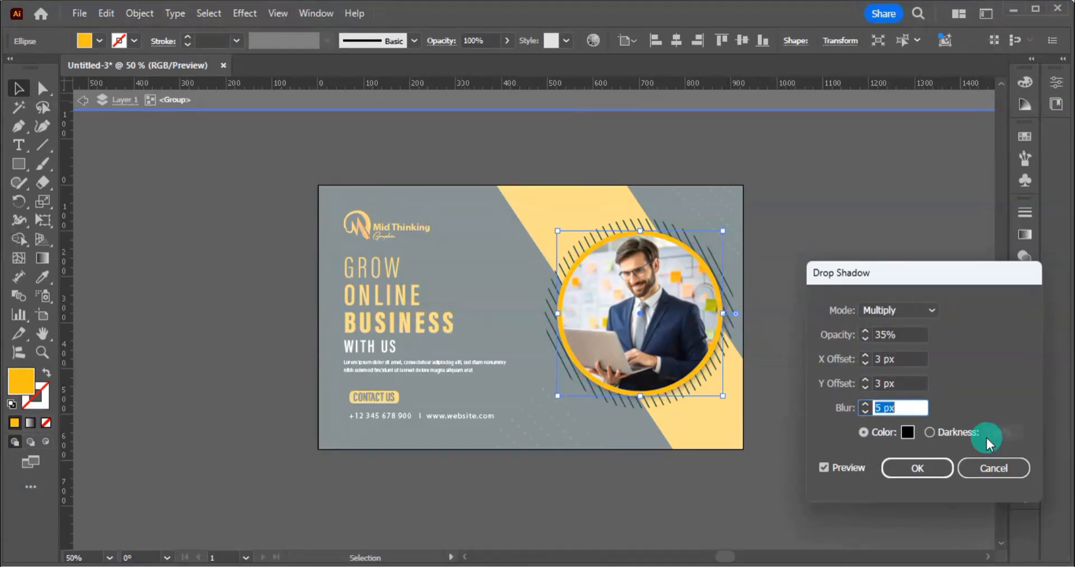
Set the drop shadow's opacity to 50%, apply it, exit the isolated group and fit the artboard in view
left_click(895, 334)
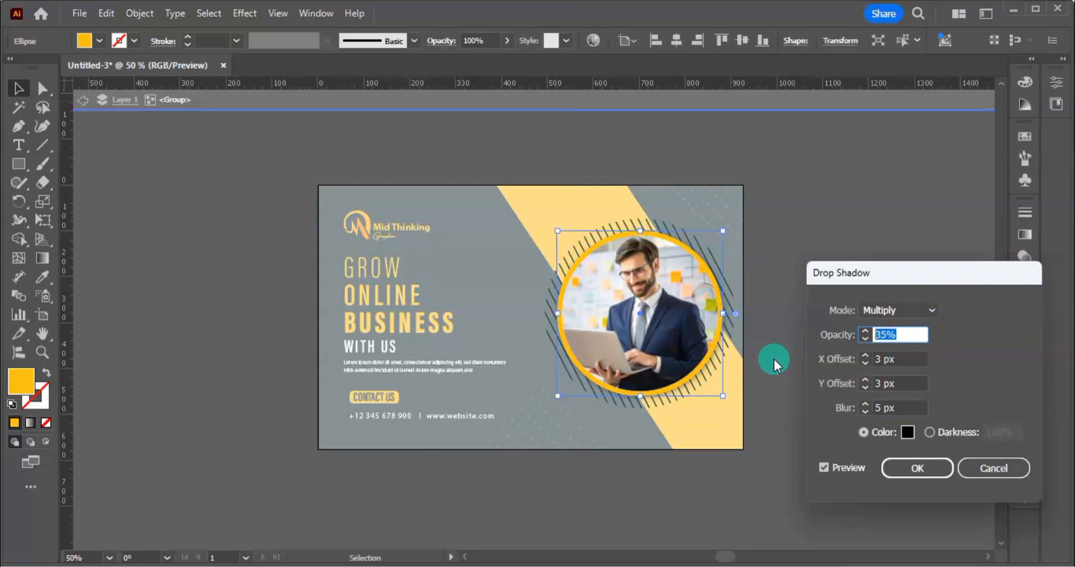
type("50")
left_click(905, 468)
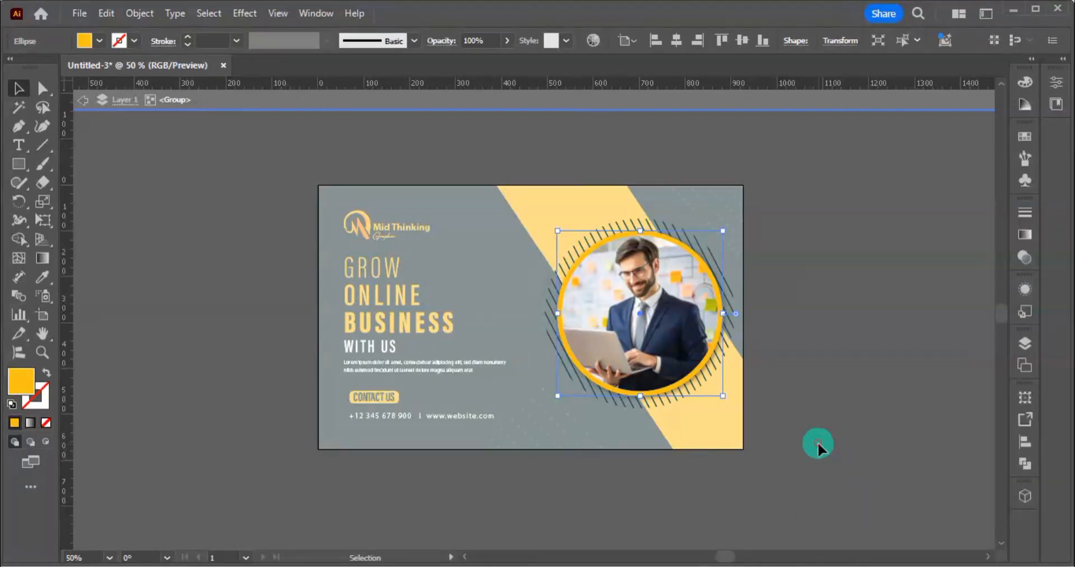
double_click(817, 442)
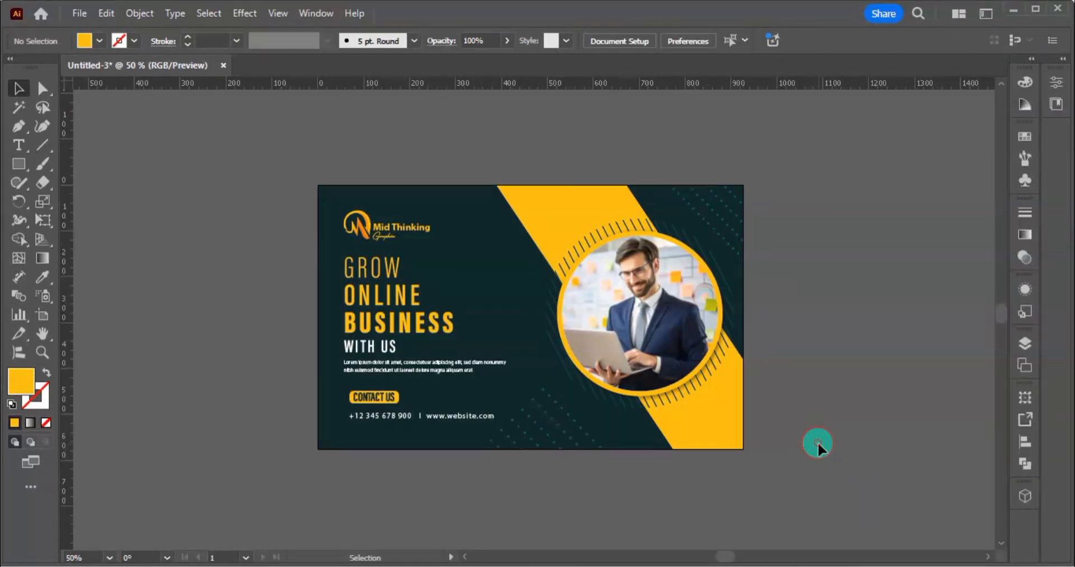
key("ctrl+0")
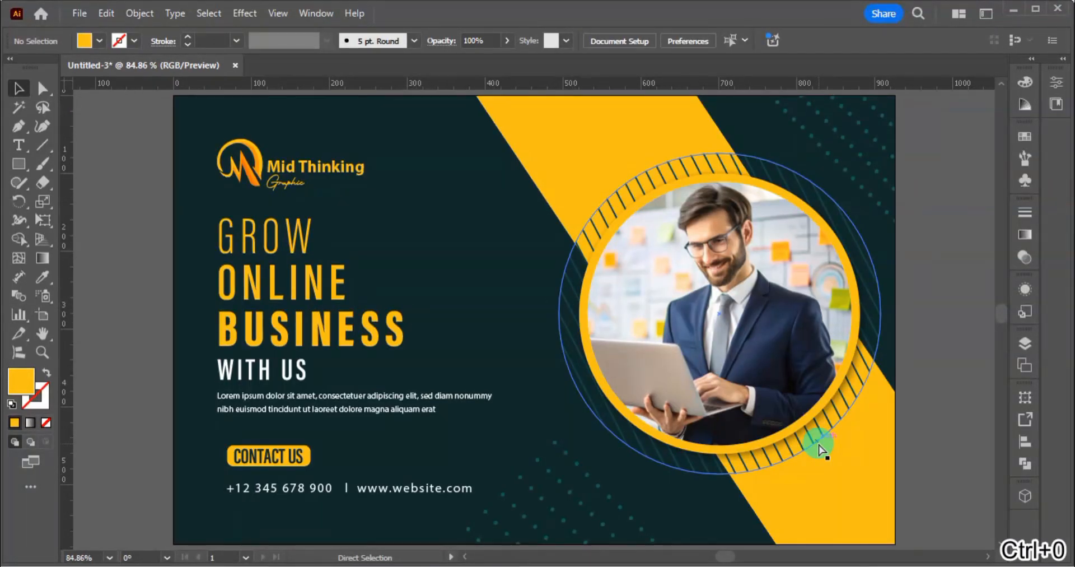